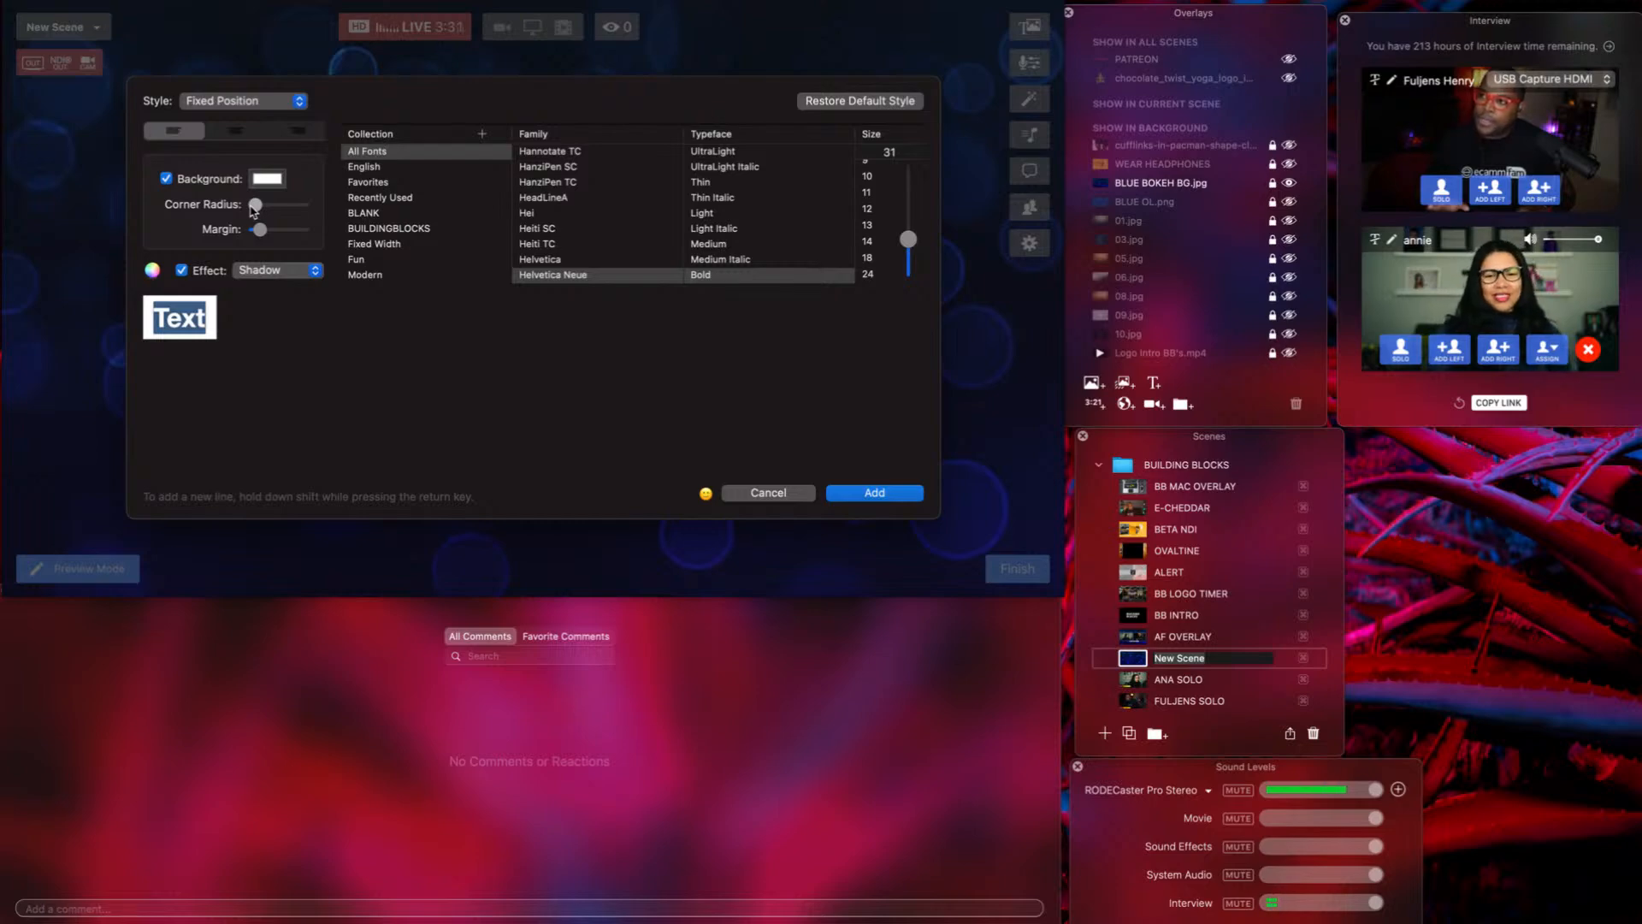
Round the box corners, enlarge its margin, set text opacity to 0%, and add the white box.
mouse_move(253, 211)
left_mouse_down()
mouse_move(298, 210)
mouse_move(249, 211)
left_mouse_up()
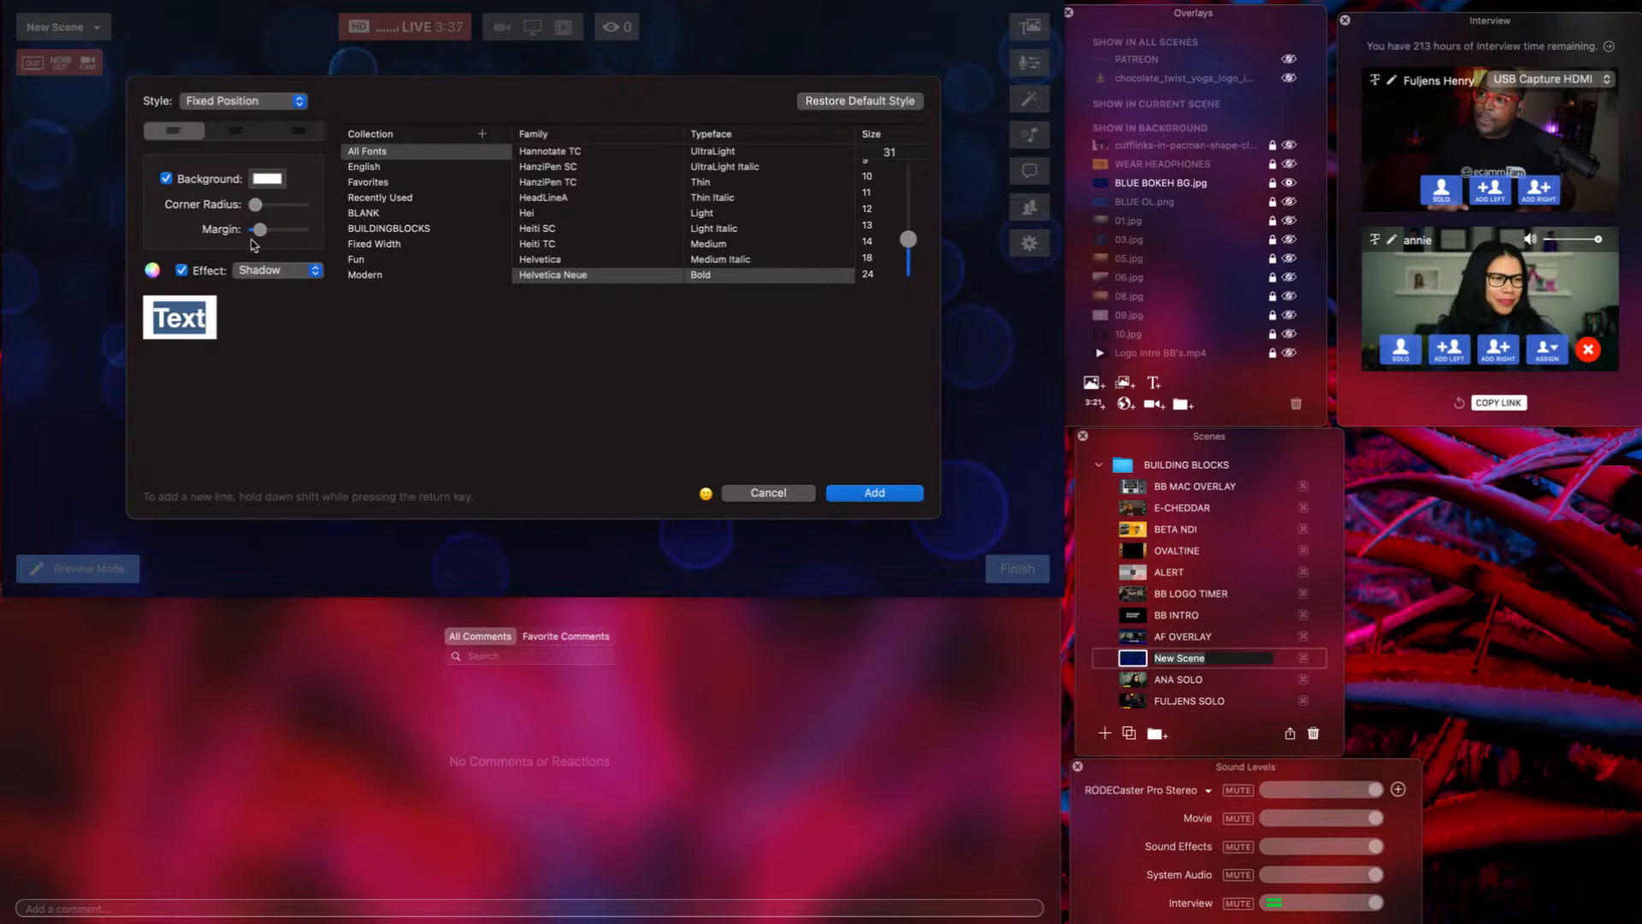
mouse_move(258, 231)
left_mouse_down()
mouse_move(299, 237)
mouse_move(258, 238)
left_mouse_up()
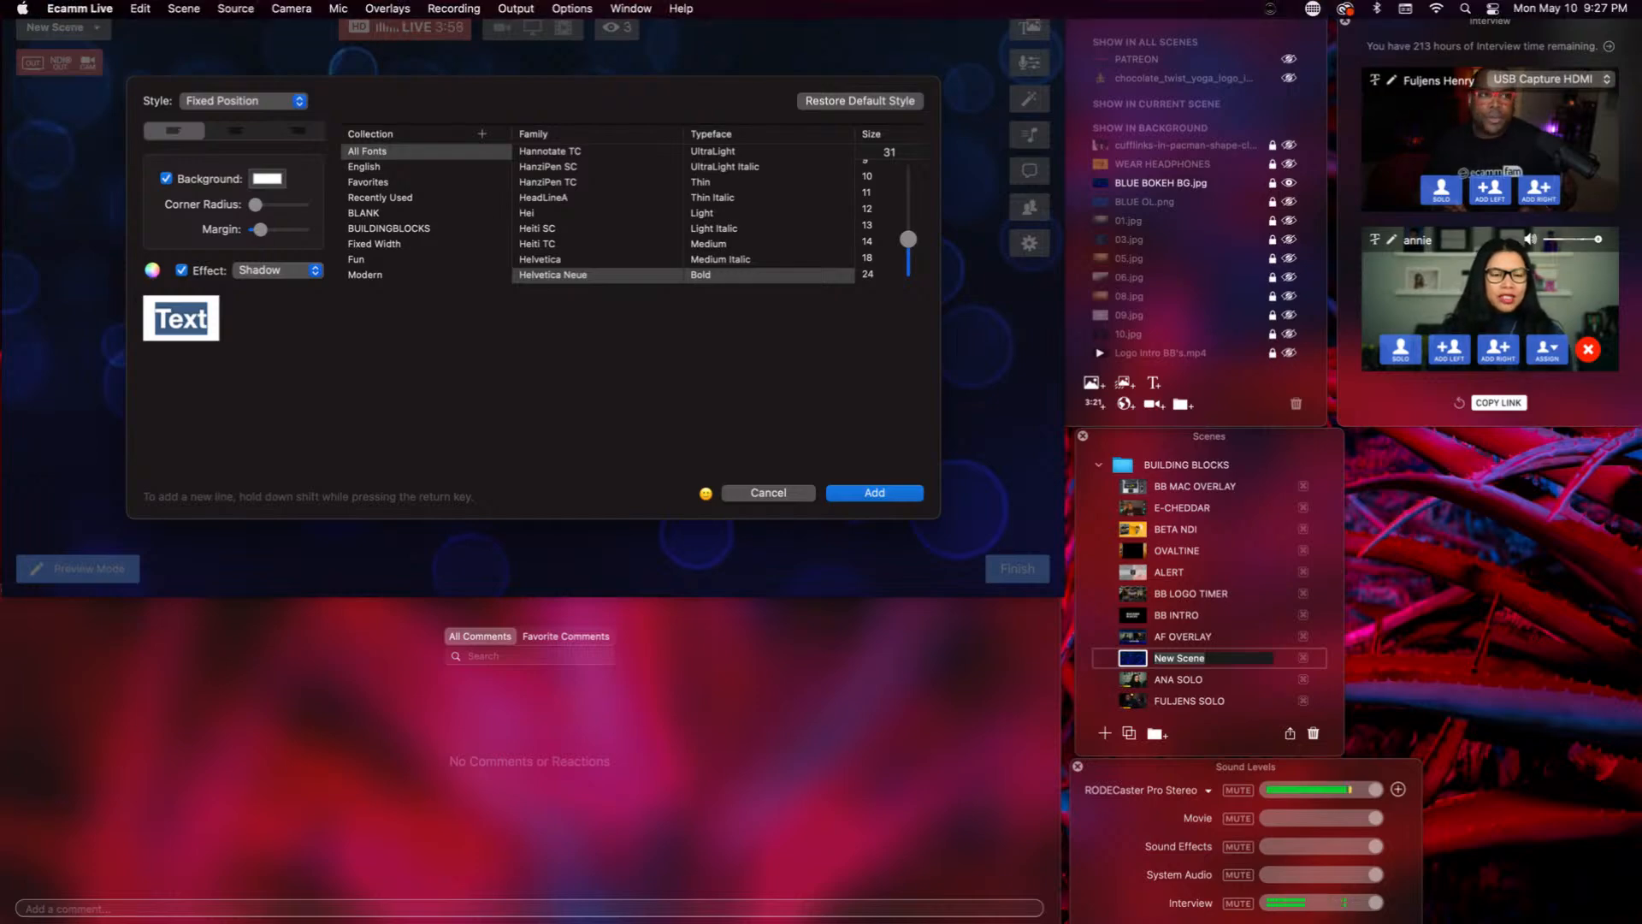
left_click(153, 271)
left_click_drag(225, 243, 1159, 296)
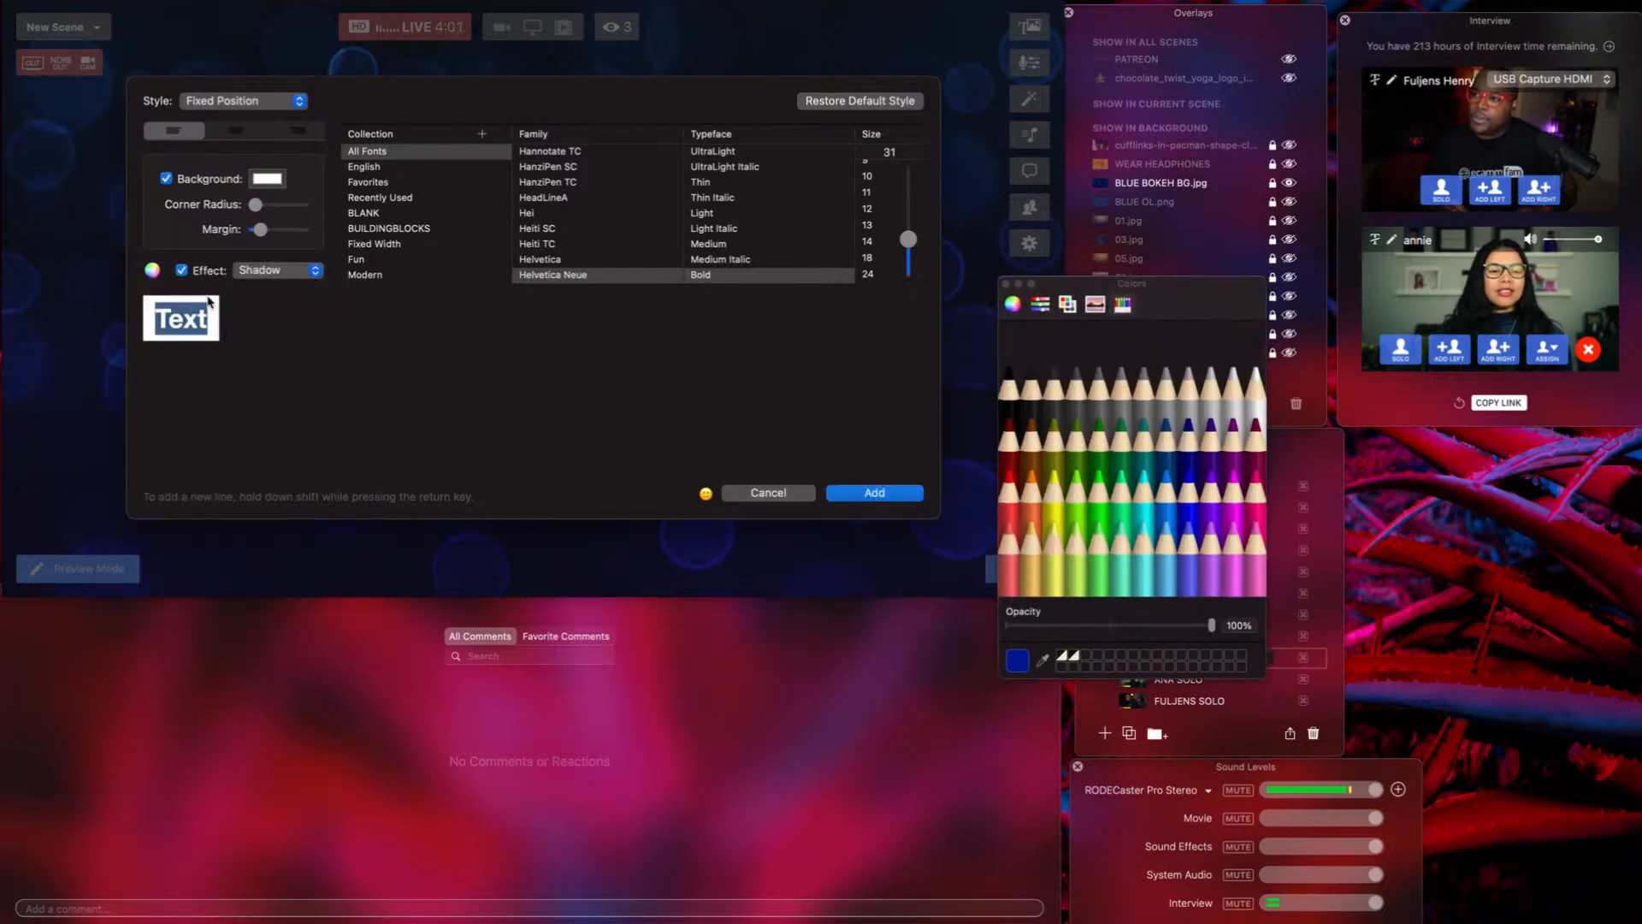
left_click(185, 323)
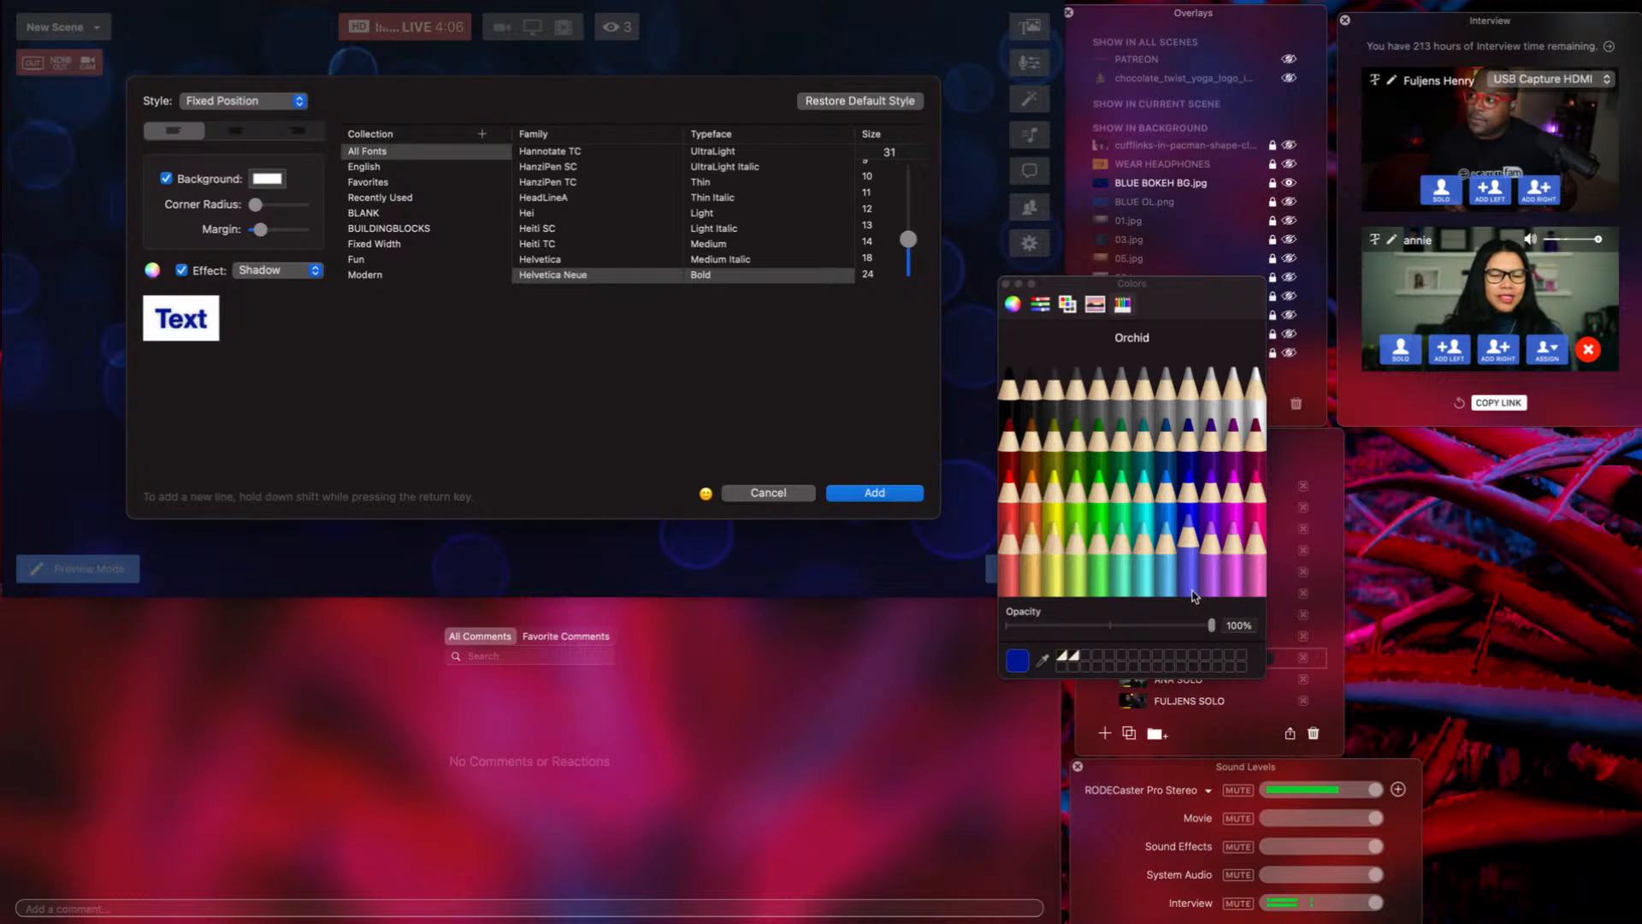
left_click_drag(1213, 629, 1009, 622)
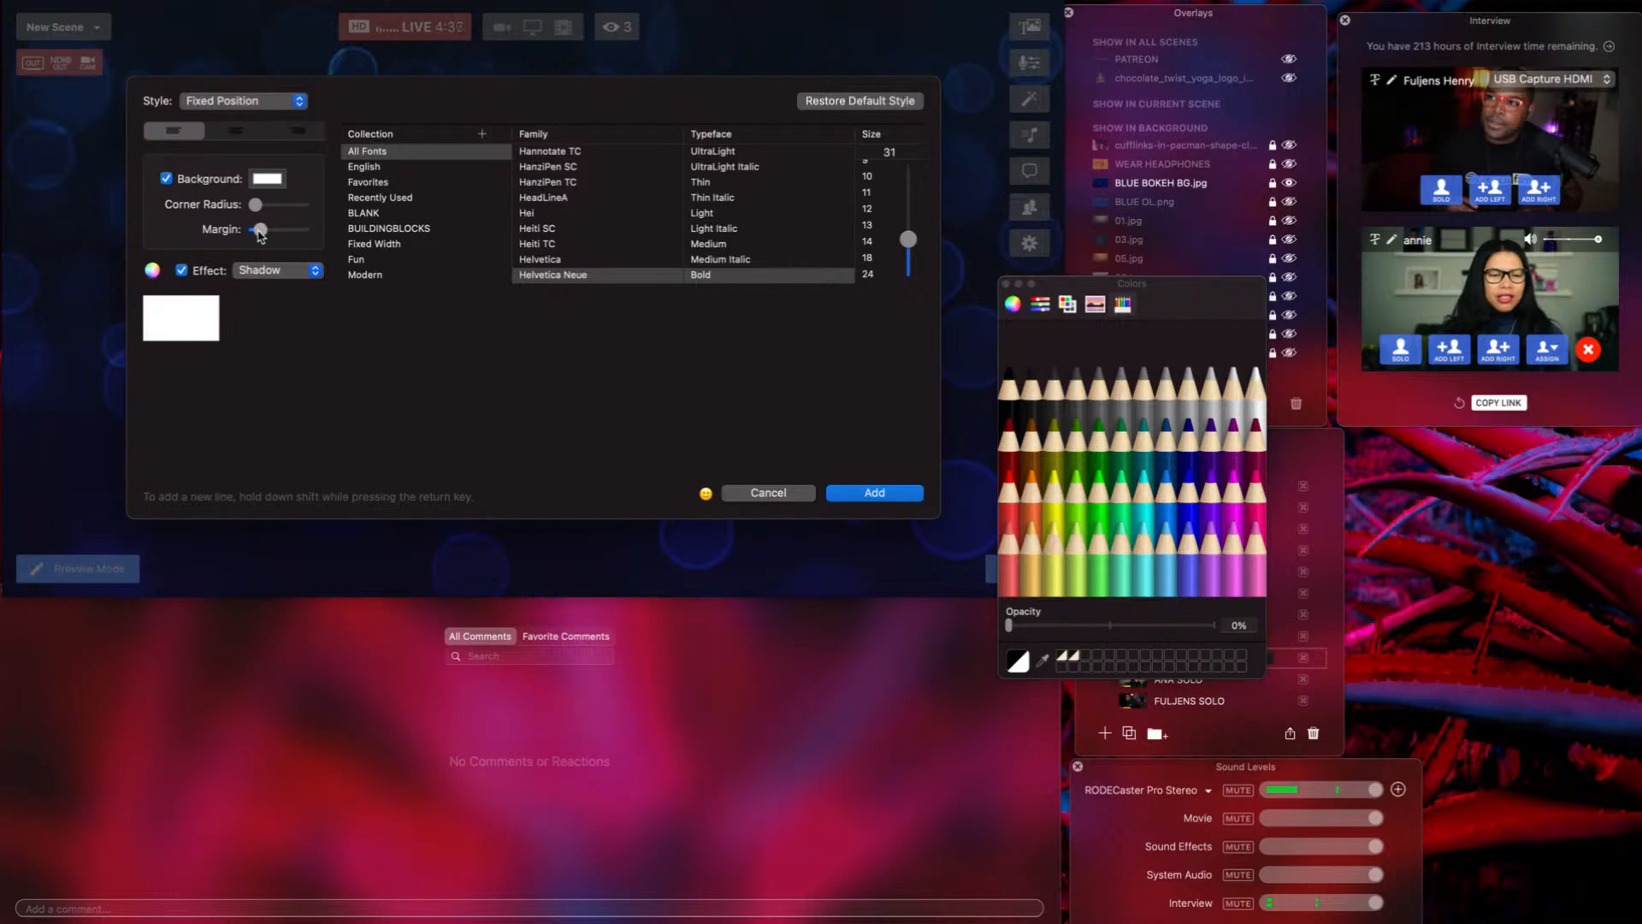
left_click_drag(260, 235, 268, 238)
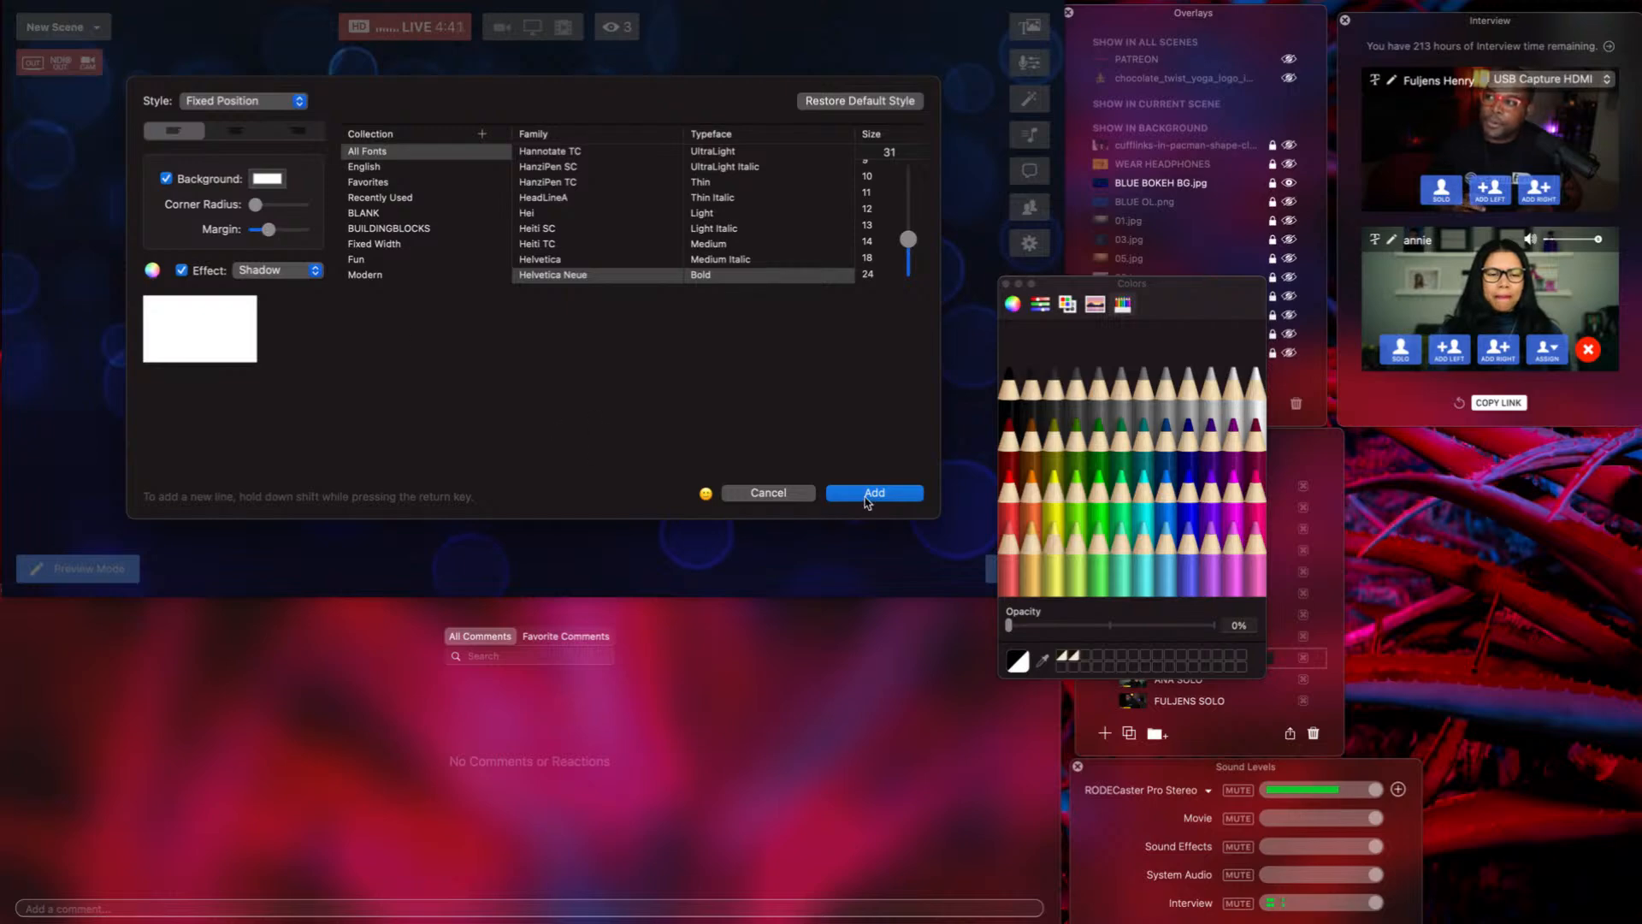
left_click(872, 493)
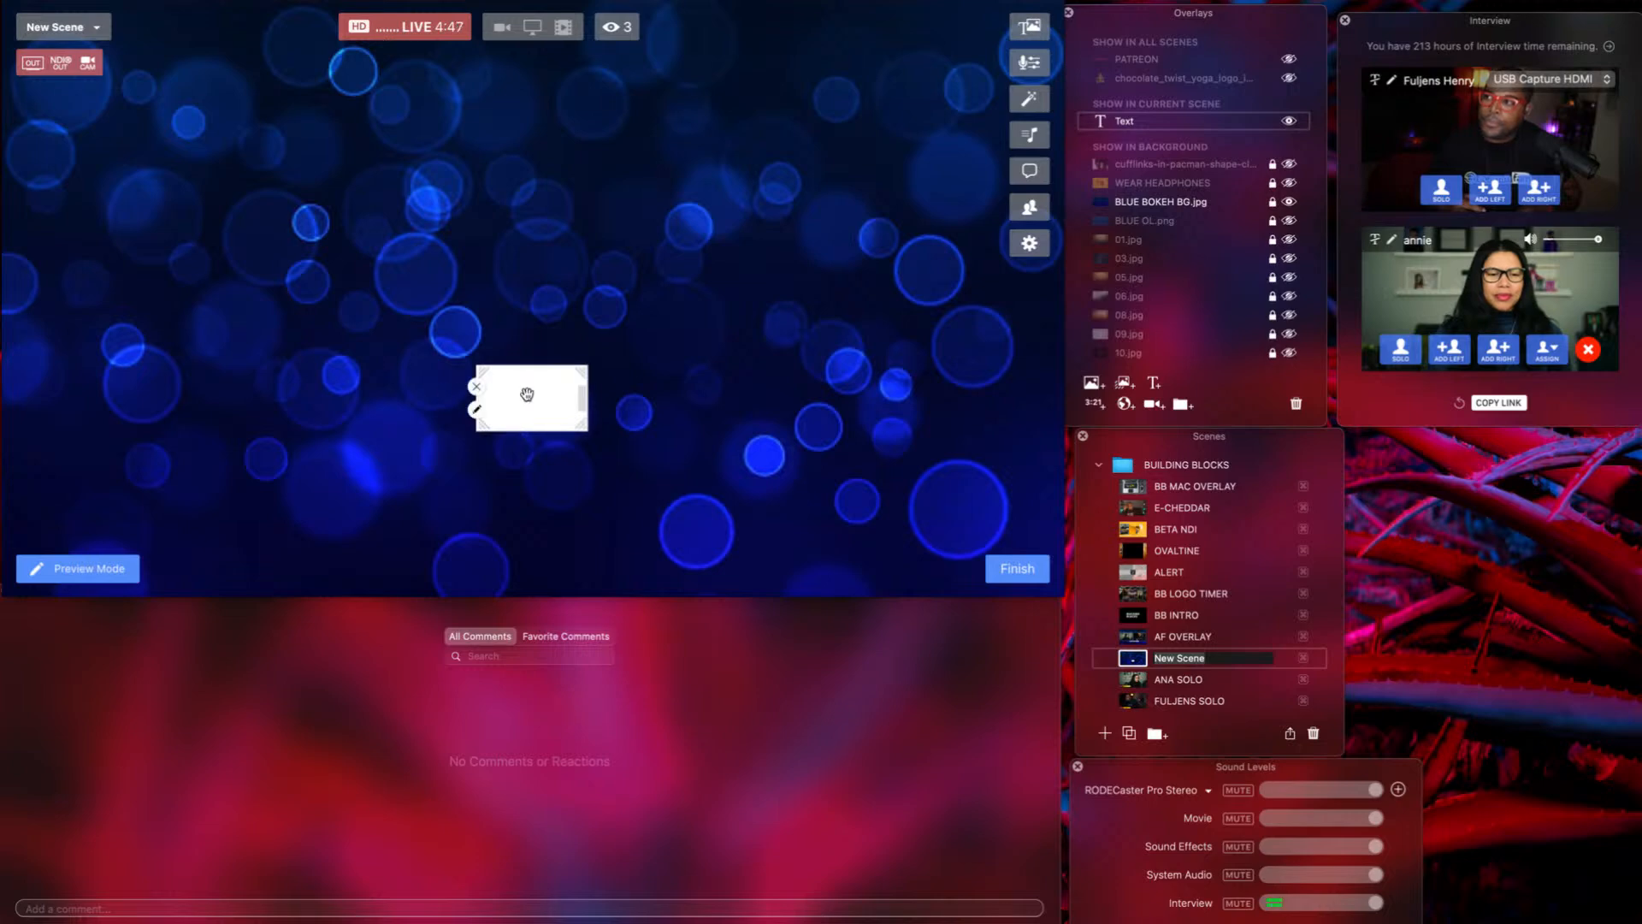
Move the white box up and left, enlarge it, and adjust its width.
left_click_drag(506, 393, 441, 297)
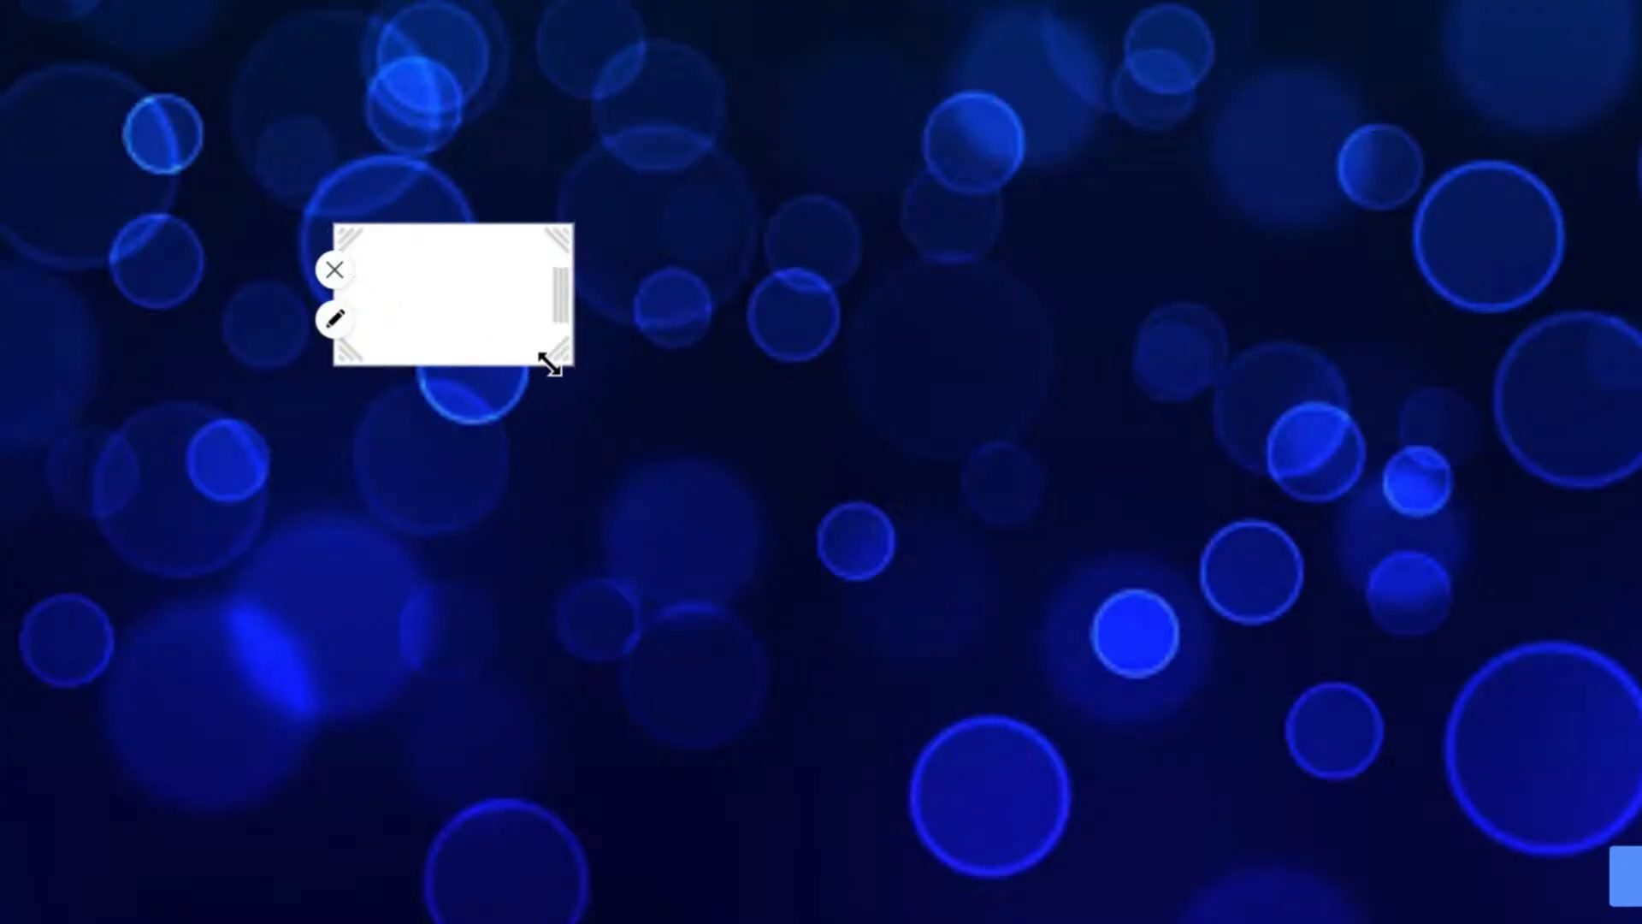
left_click_drag(550, 364, 767, 653)
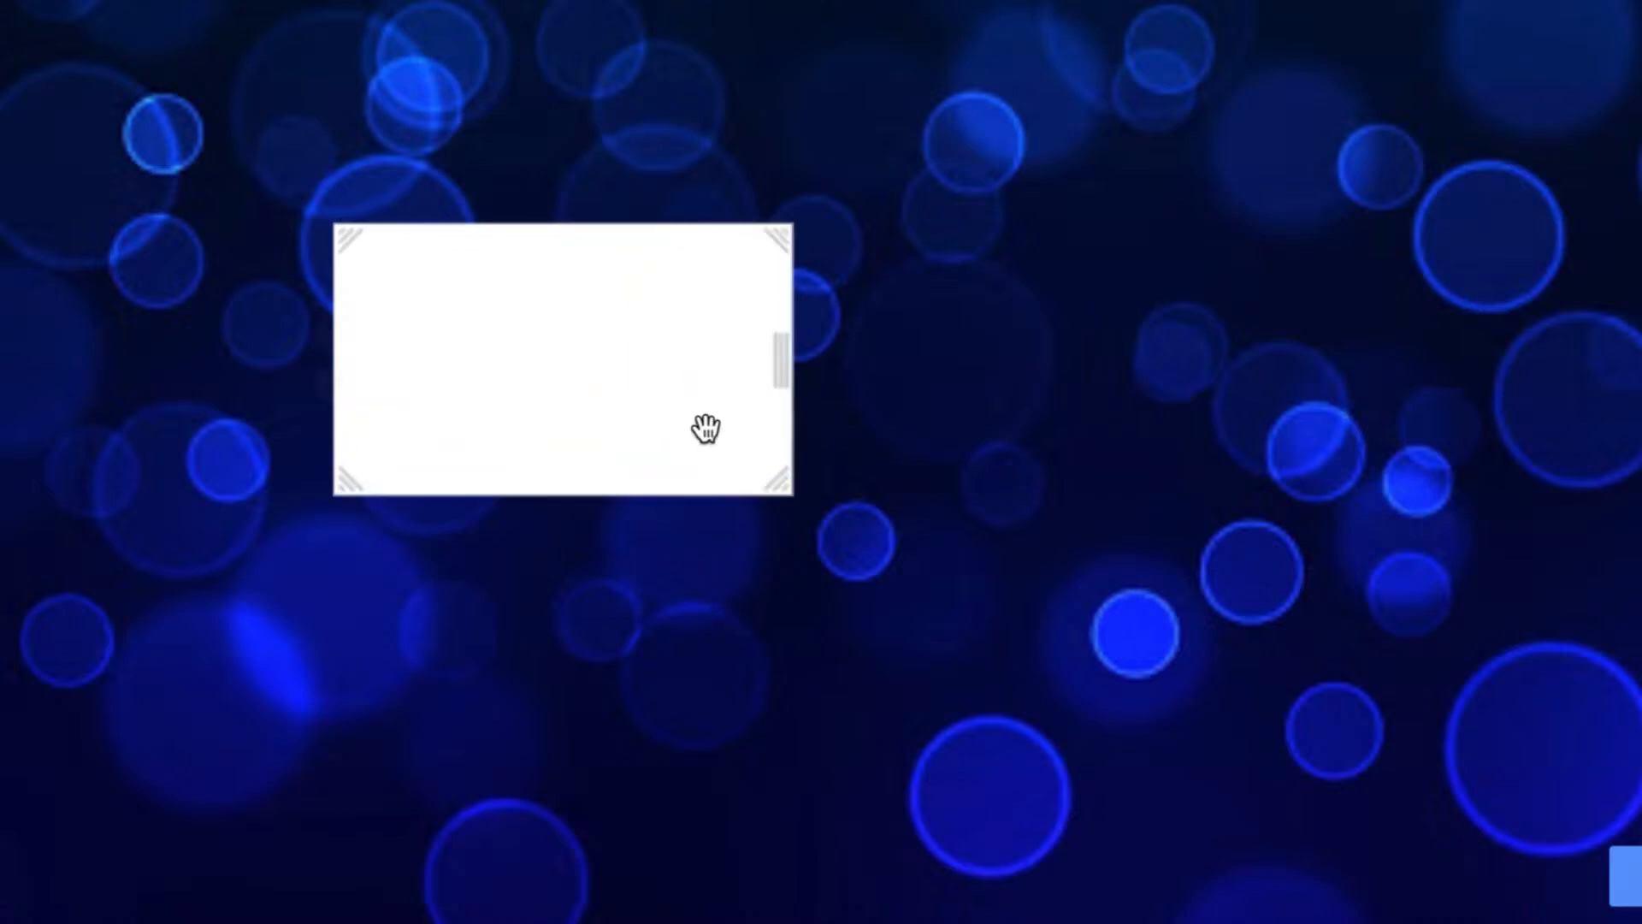
mouse_move(749, 408)
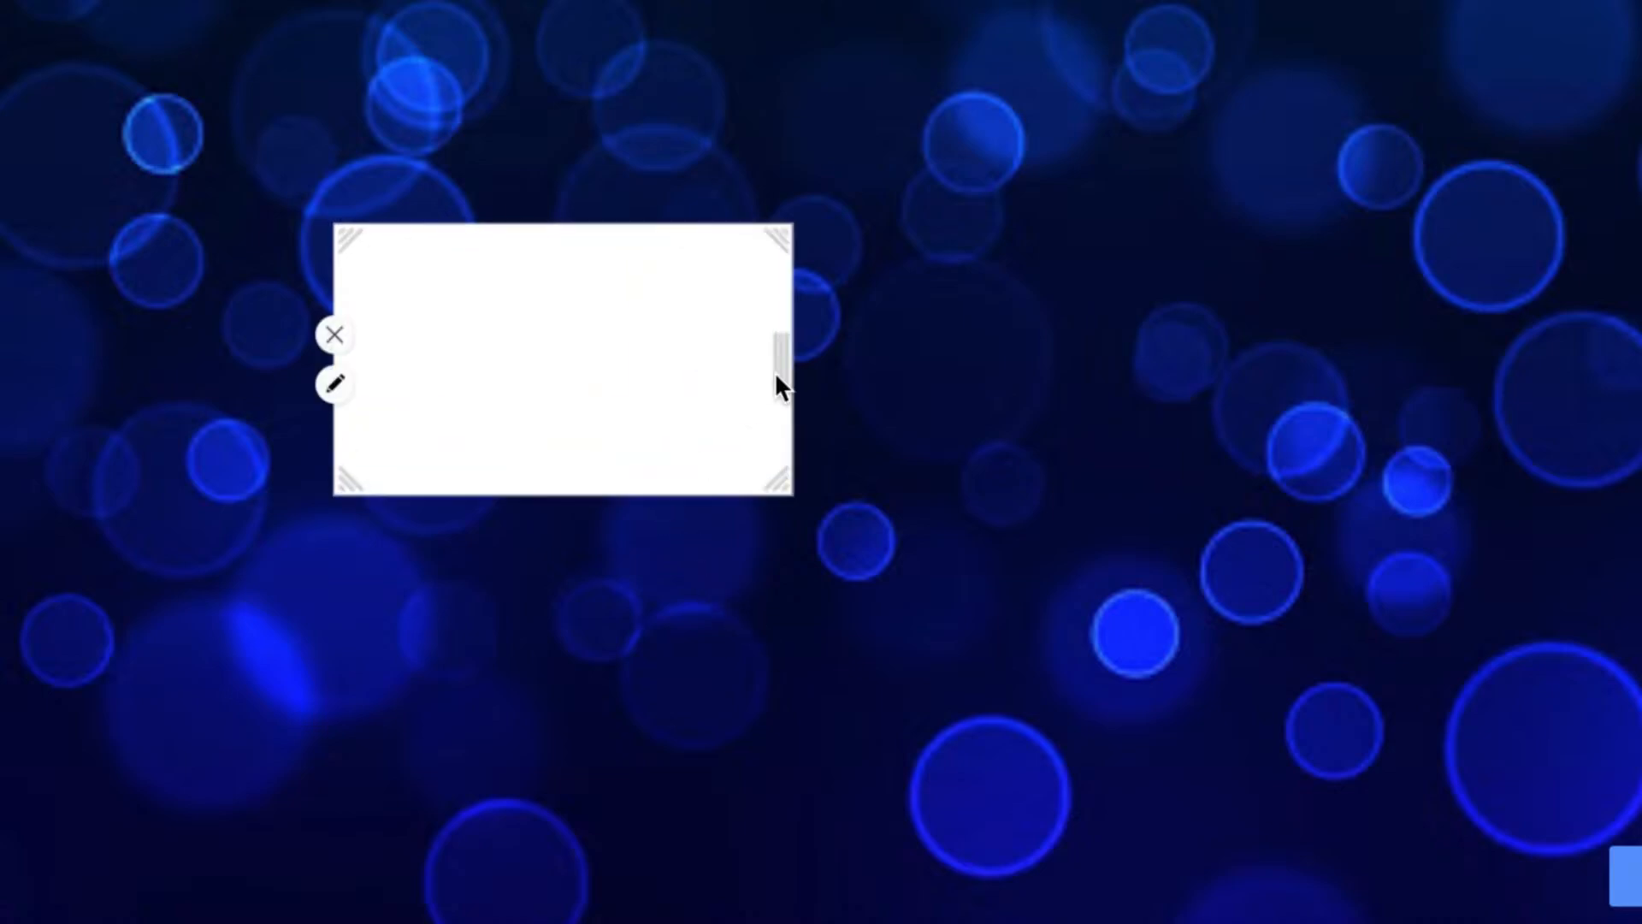
left_click_drag(777, 373, 1000, 390)
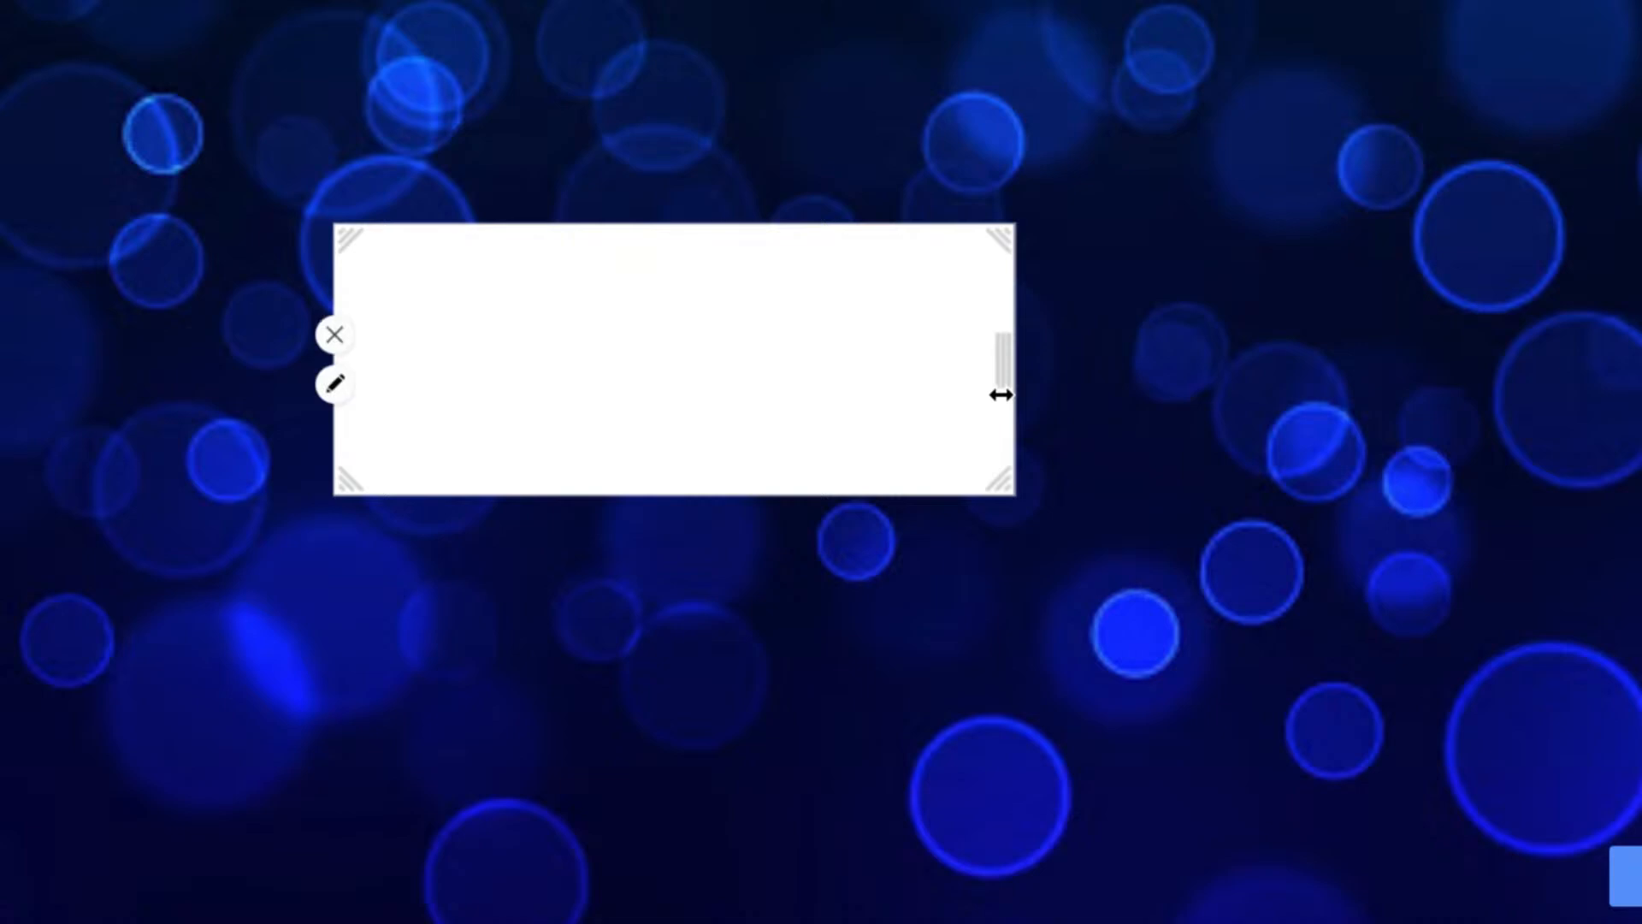
left_click_drag(1001, 394, 775, 387)
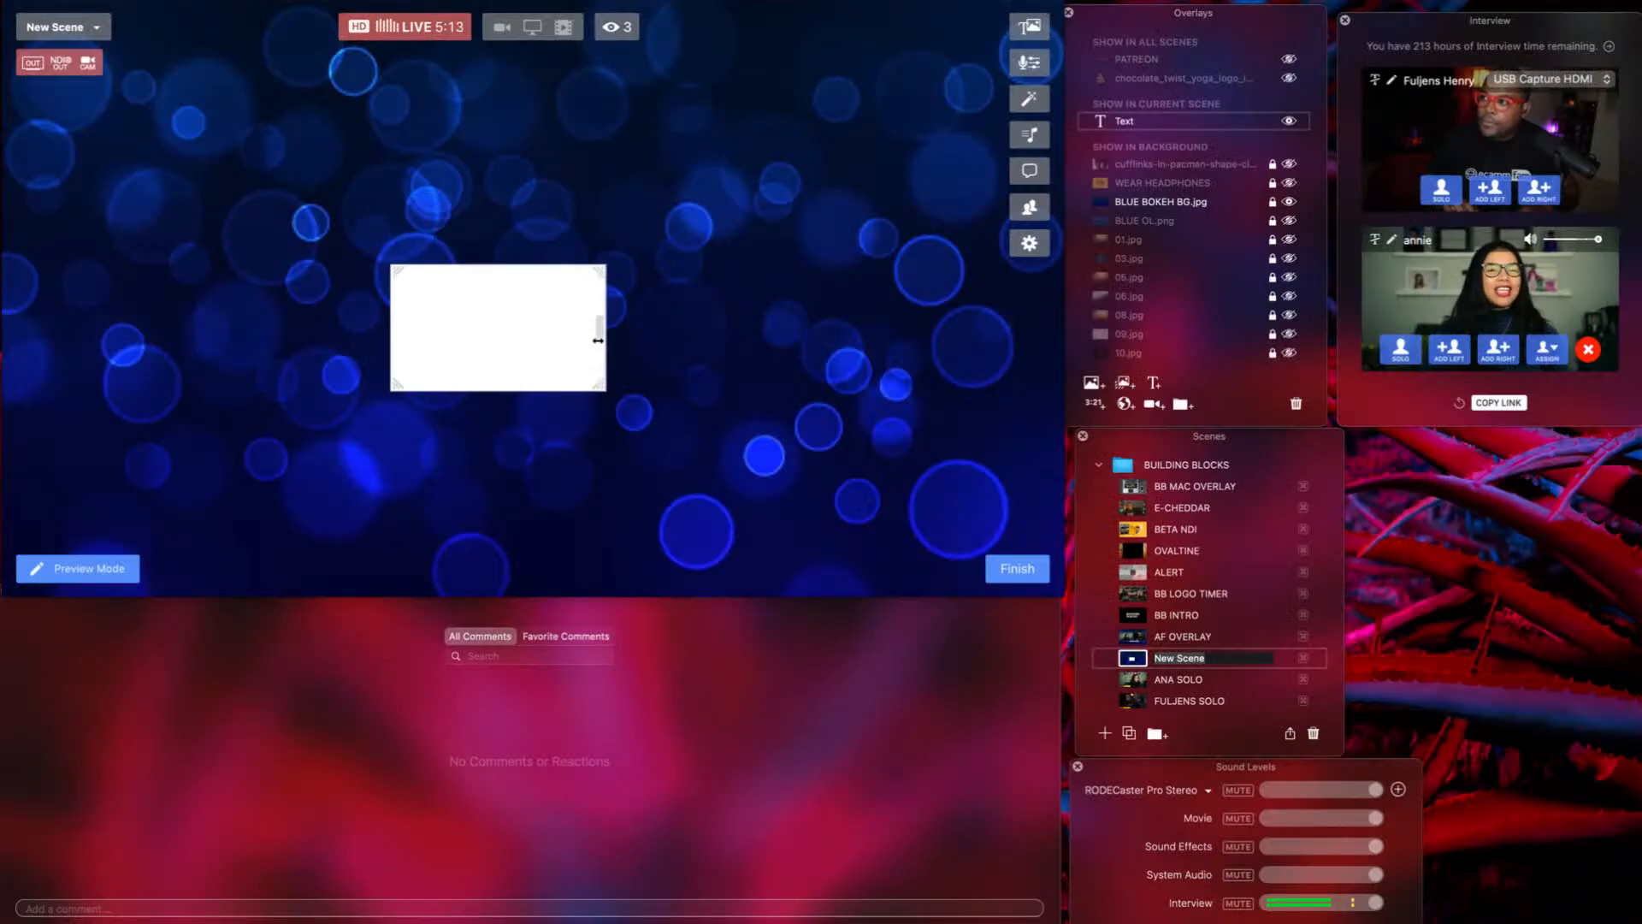
Reshape the box into a tall border at the left edge, then duplicate it on the right.
left_click_drag(539, 334, 282, 261)
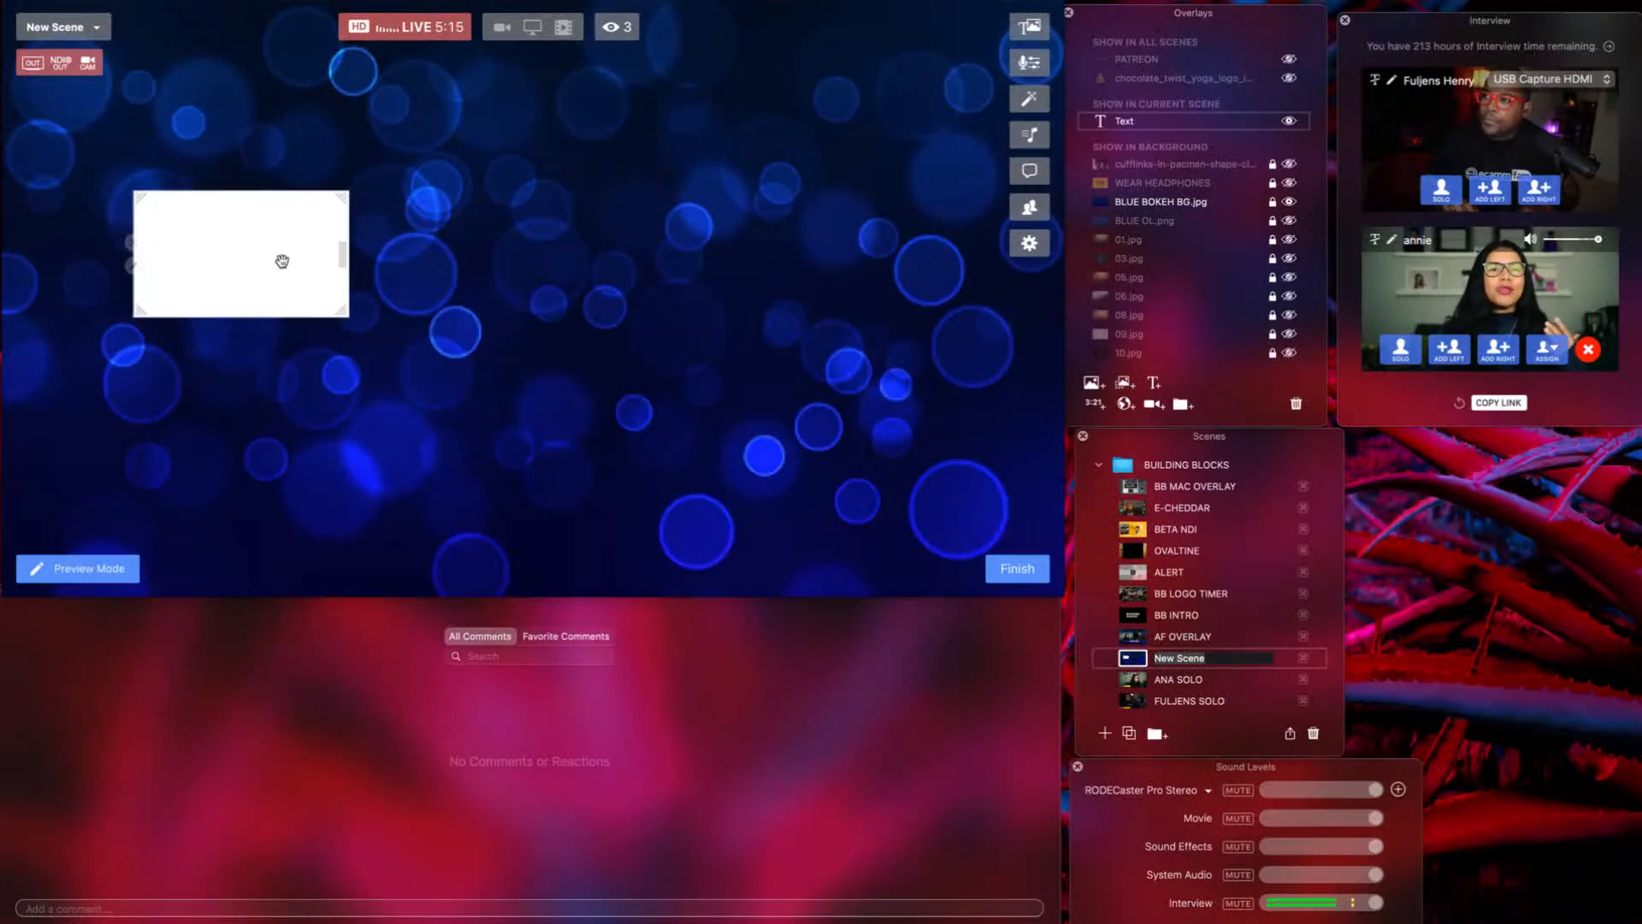
left_click_drag(346, 315, 543, 537)
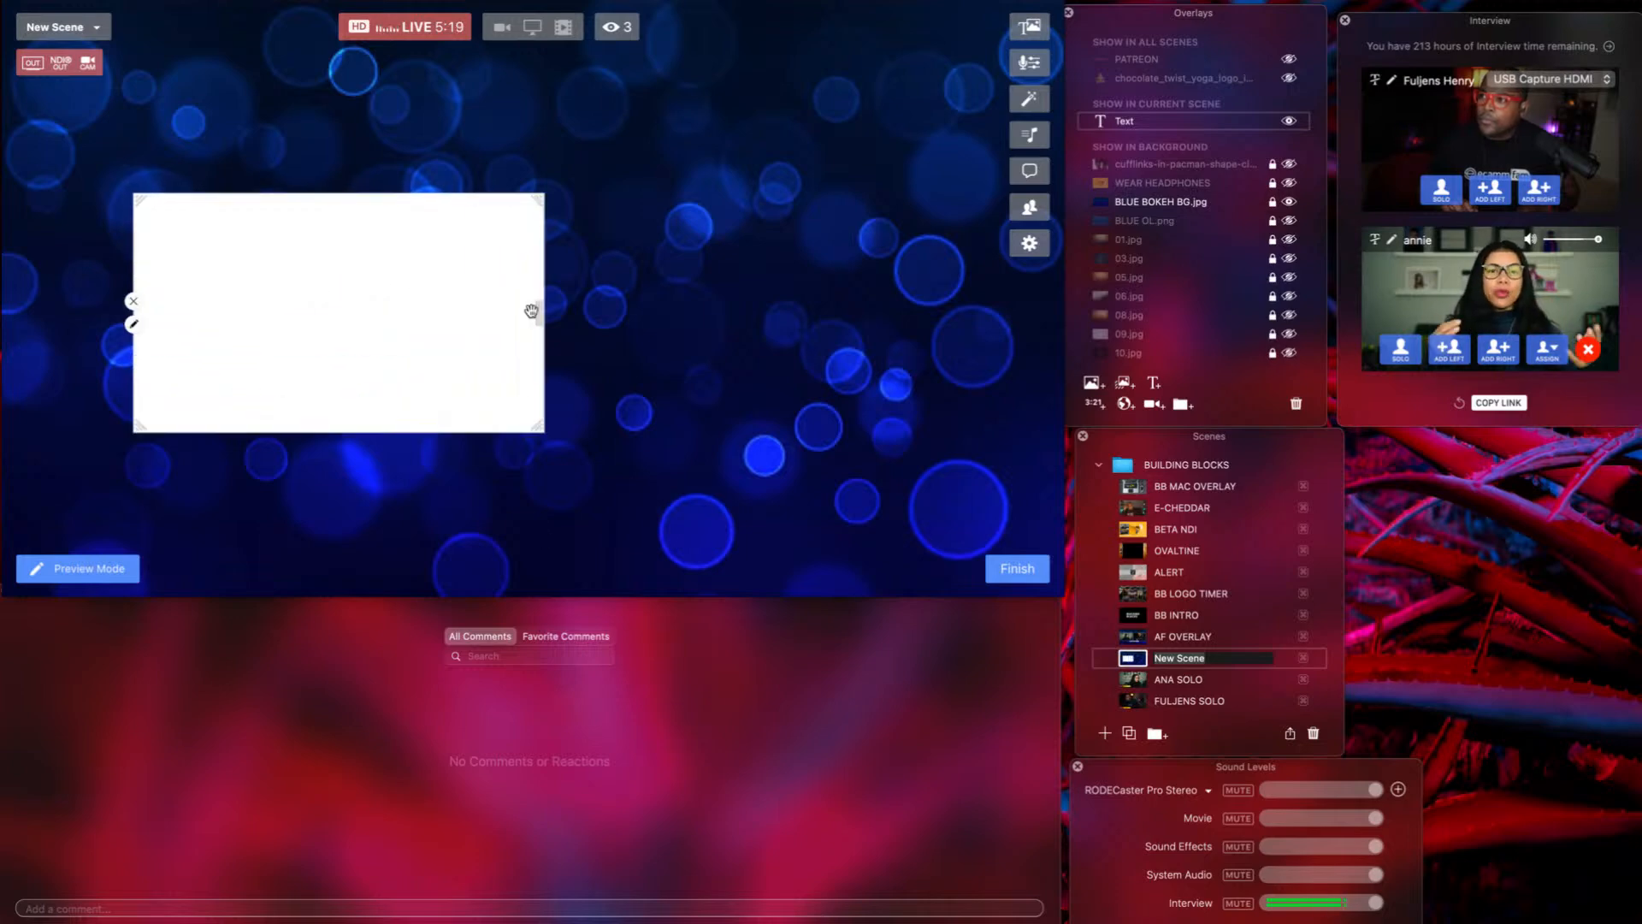
mouse_move(536, 314)
left_mouse_down()
mouse_move(536, 265)
mouse_move(561, 310)
left_mouse_up()
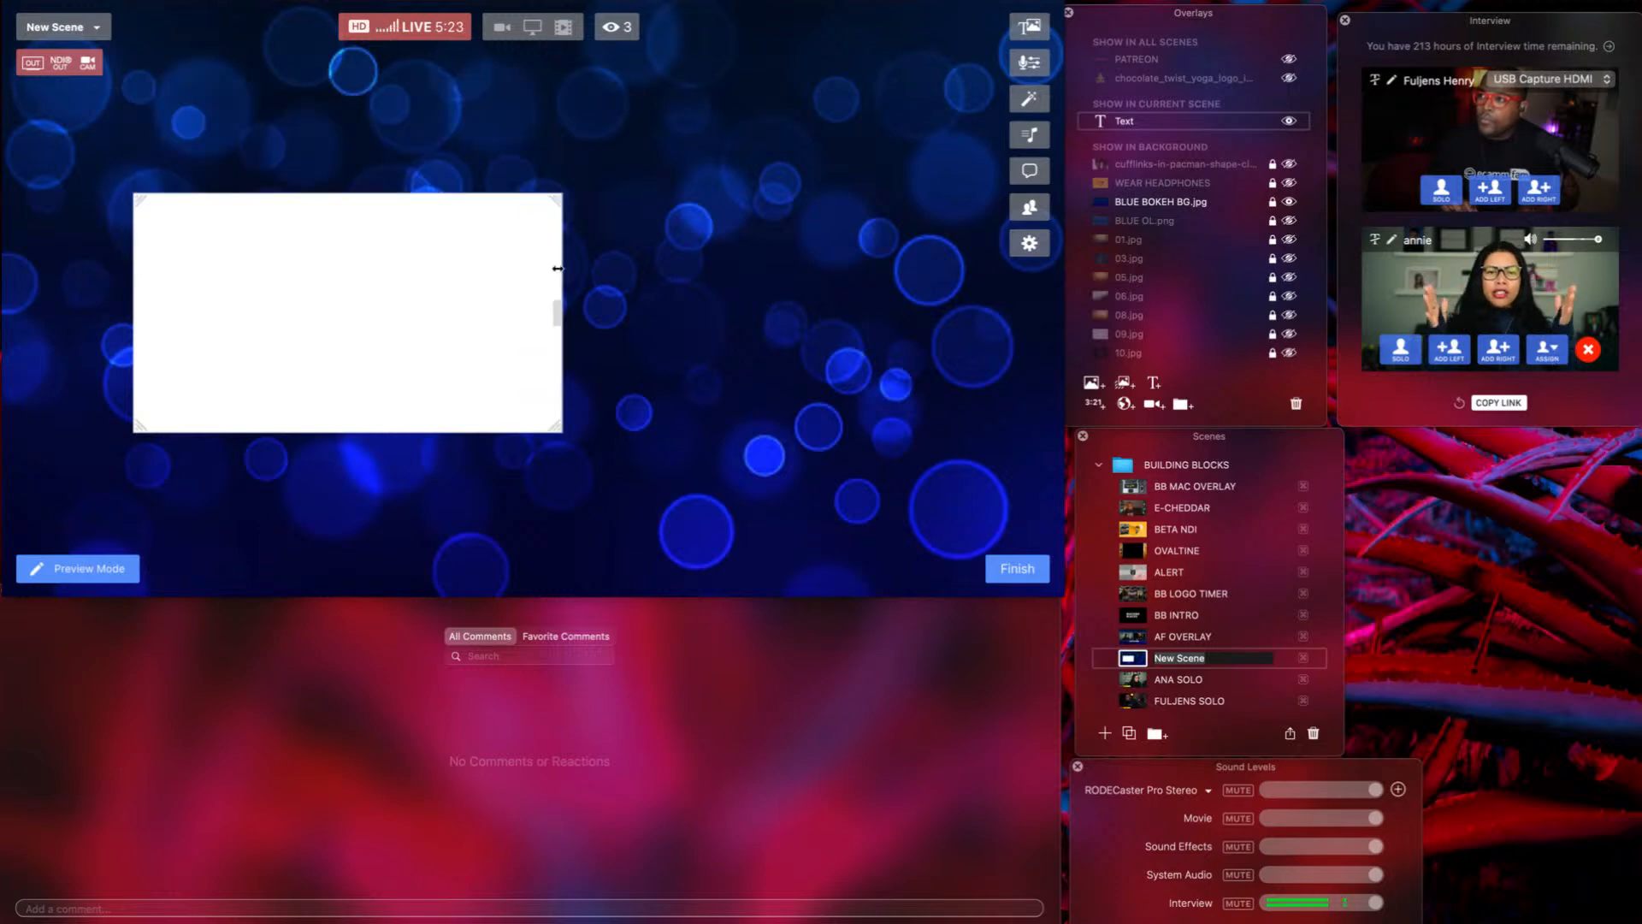
left_click_drag(557, 196, 615, 163)
left_click_drag(441, 264, 404, 262)
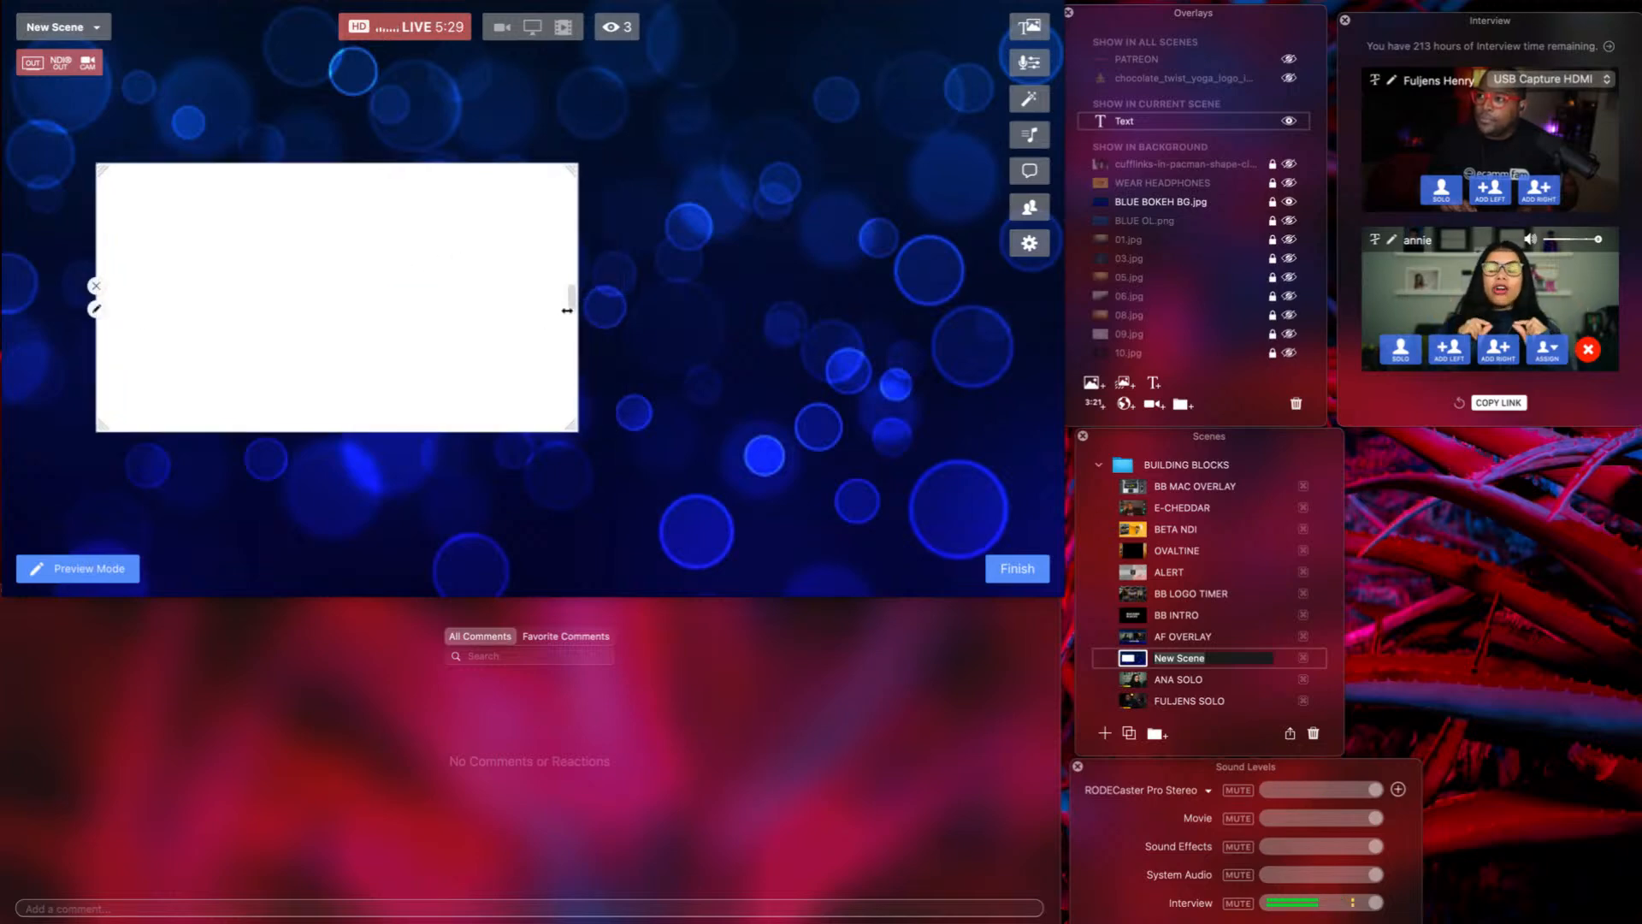
left_click_drag(567, 311, 540, 309)
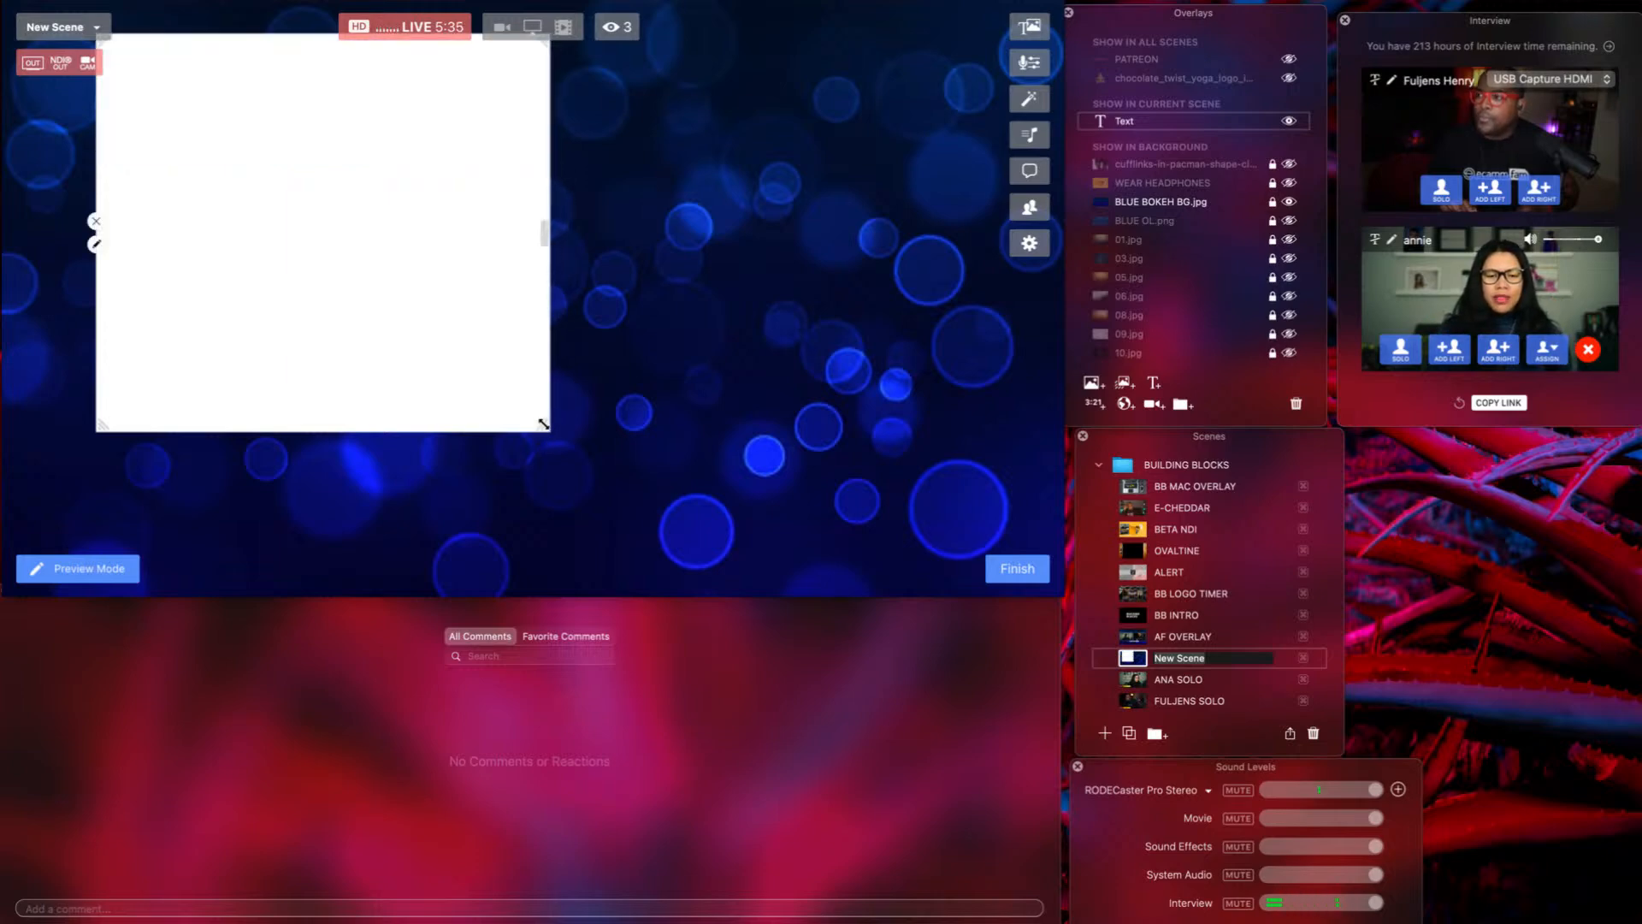
mouse_move(454, 295)
left_mouse_down()
mouse_move(451, 349)
mouse_move(367, 328)
left_mouse_up()
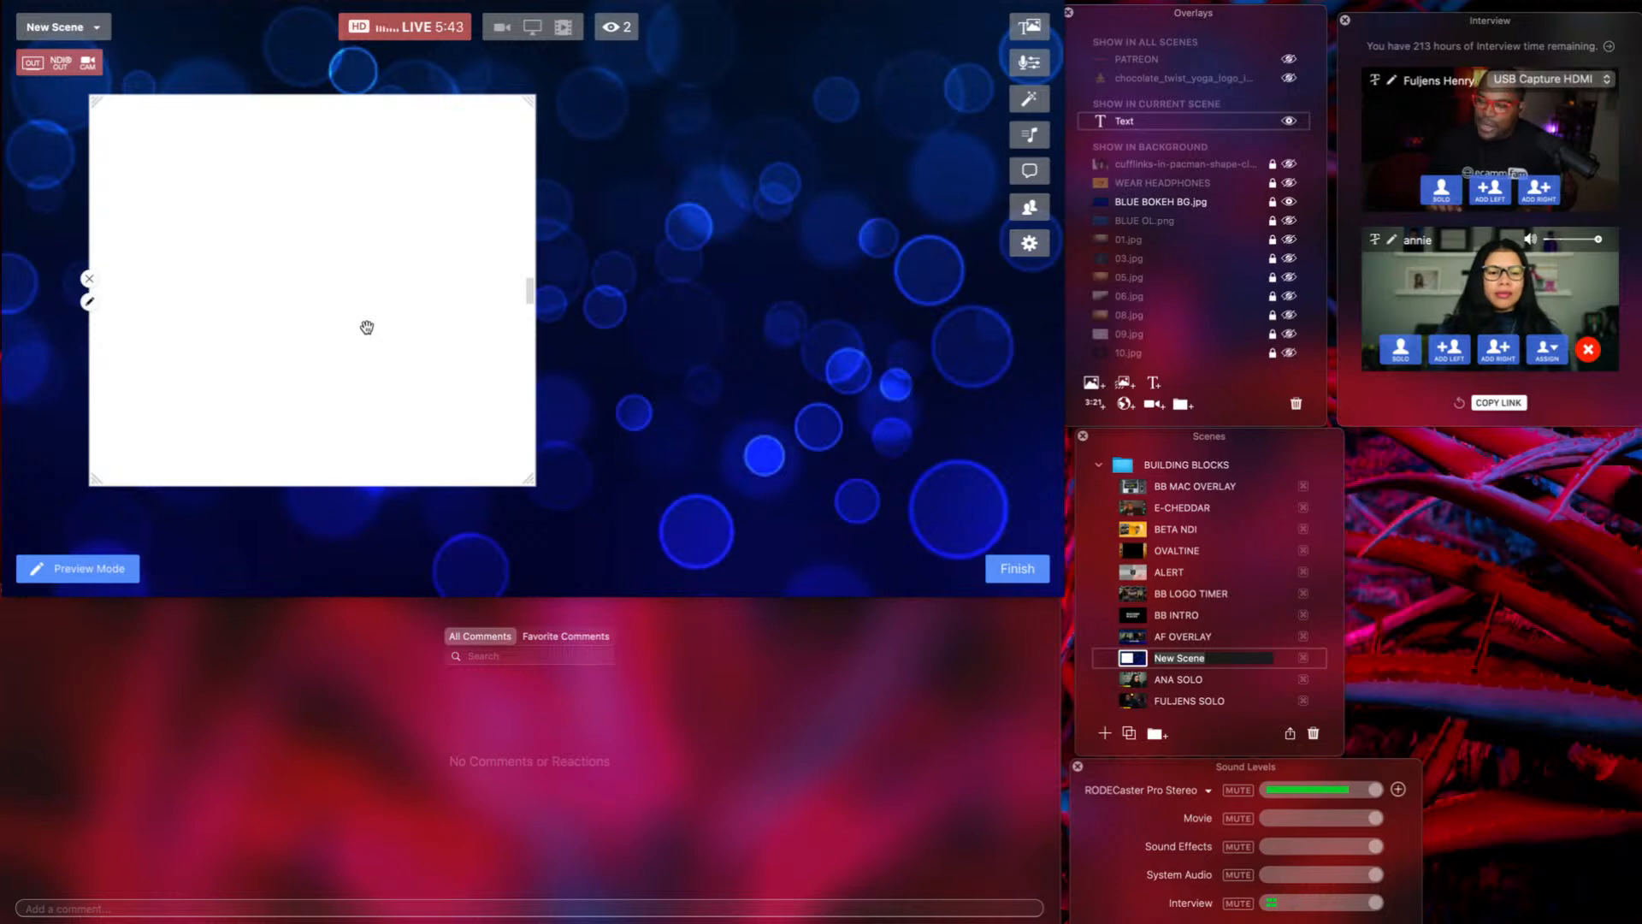
left_click_drag(367, 328, 321, 337)
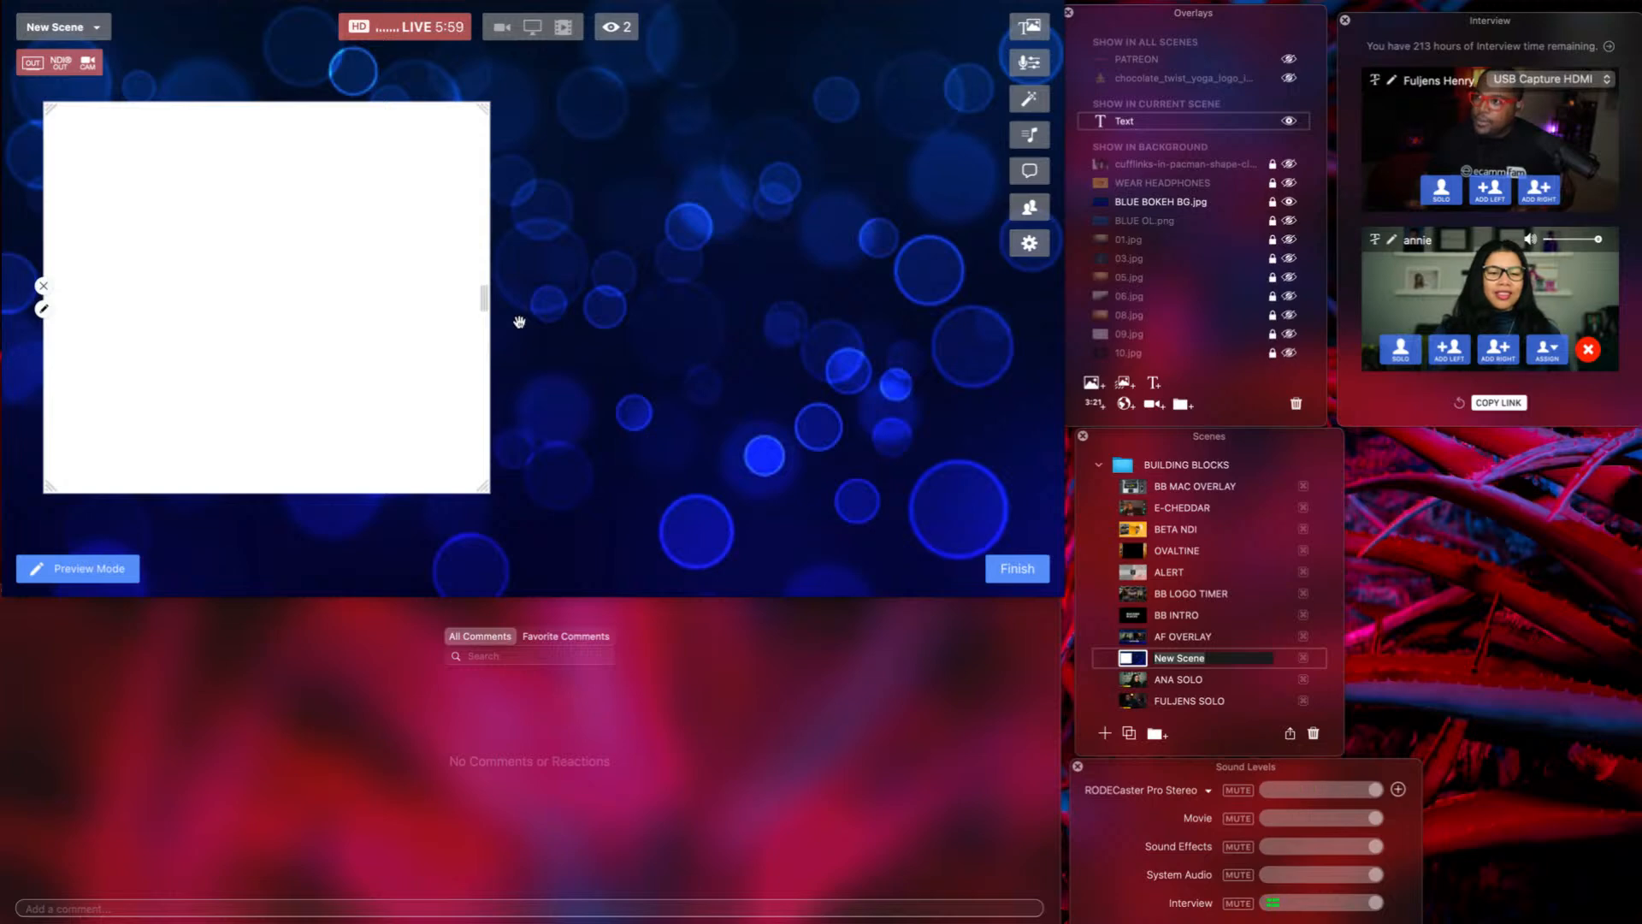
left_click_drag(520, 322, 836, 325)
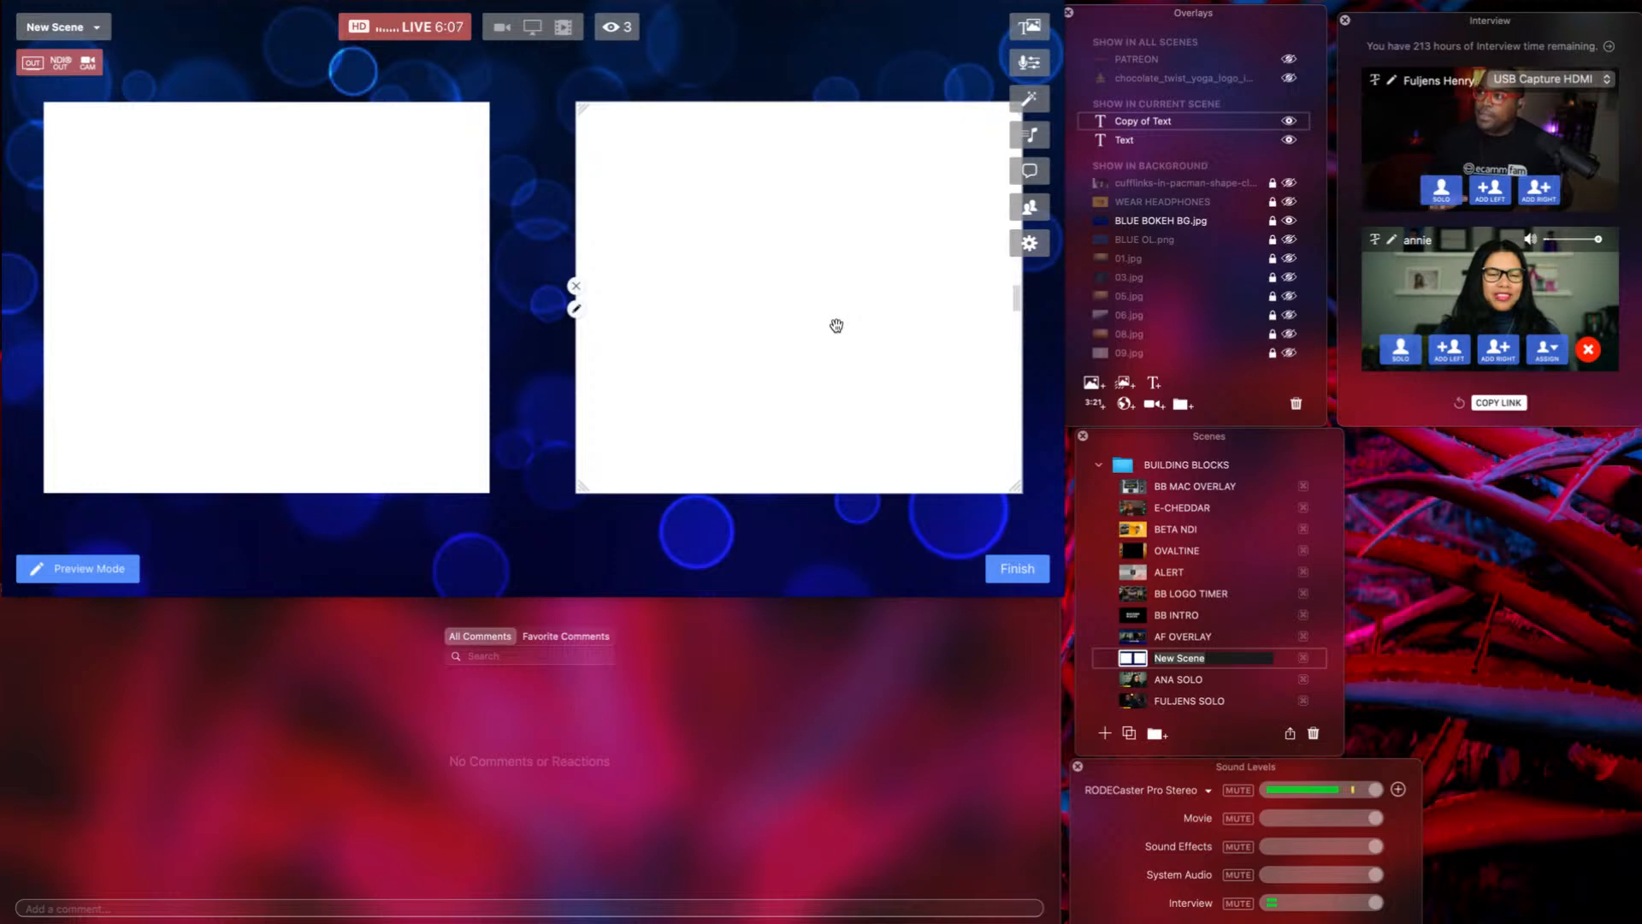
left_click(342, 345)
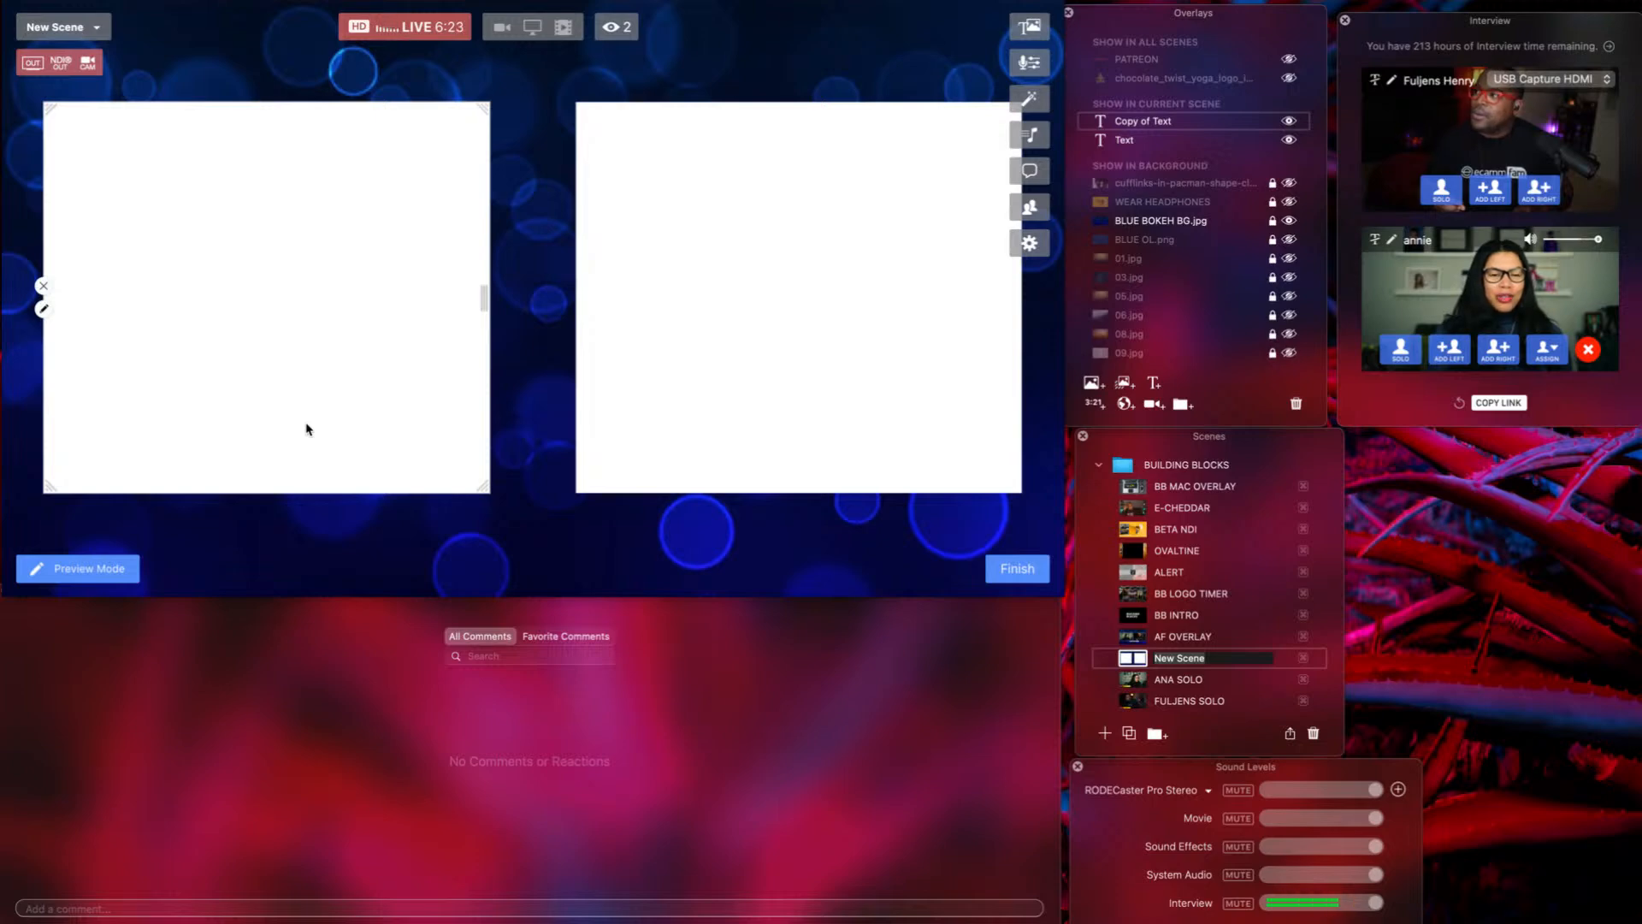
left_click(799, 421)
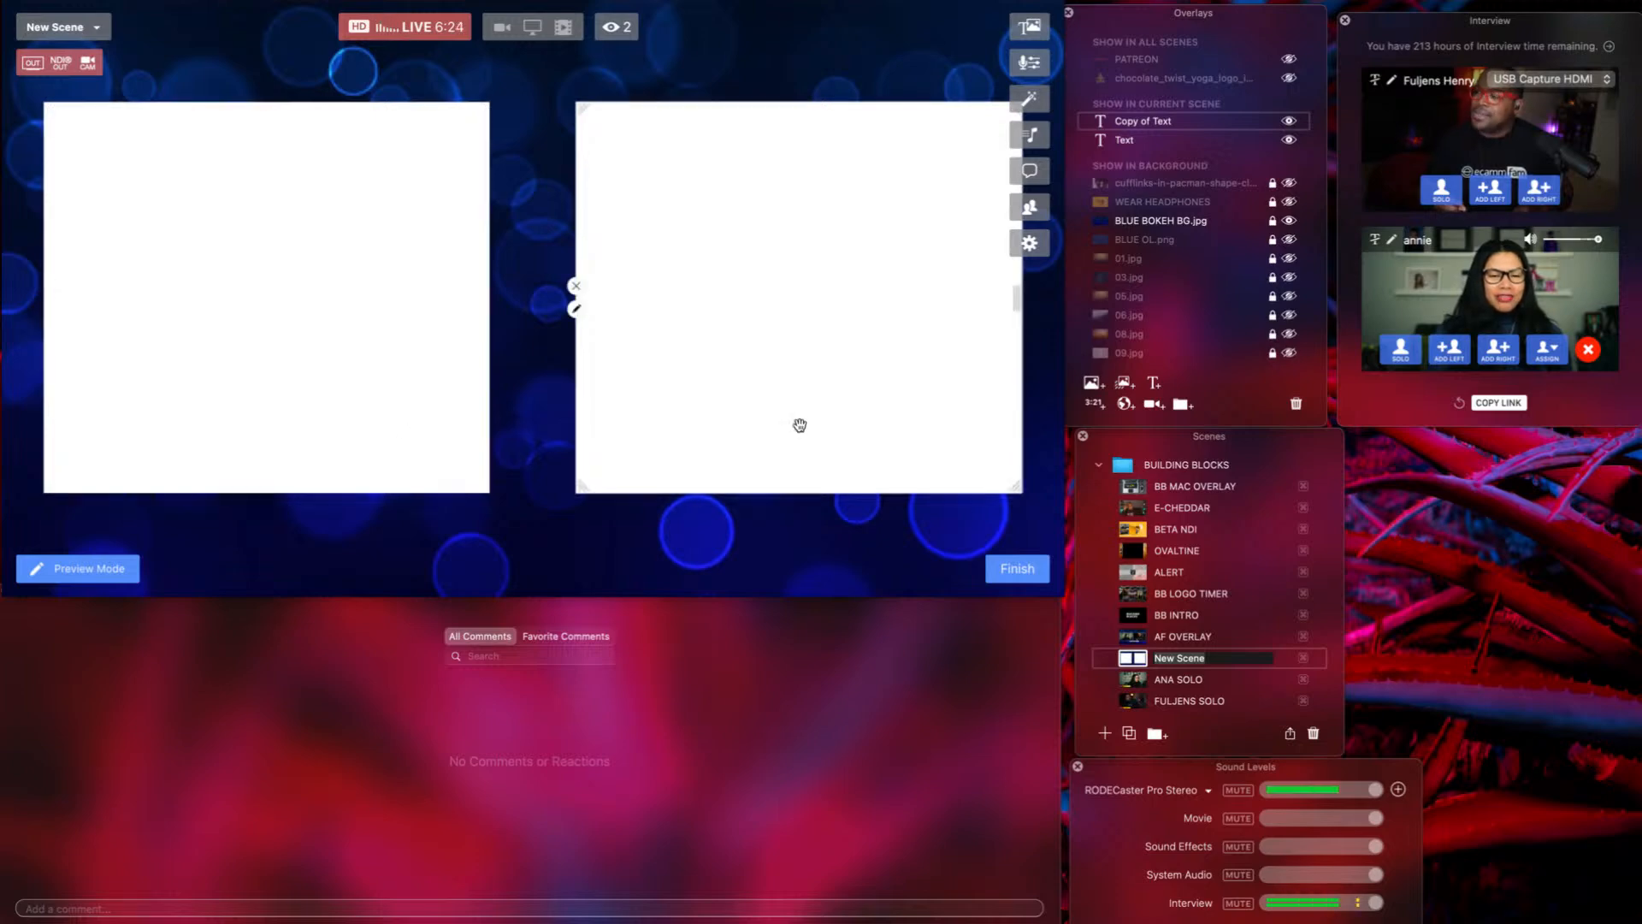
Add a new camera overlay and set its Camera source to Guest 1.
left_click(1149, 405)
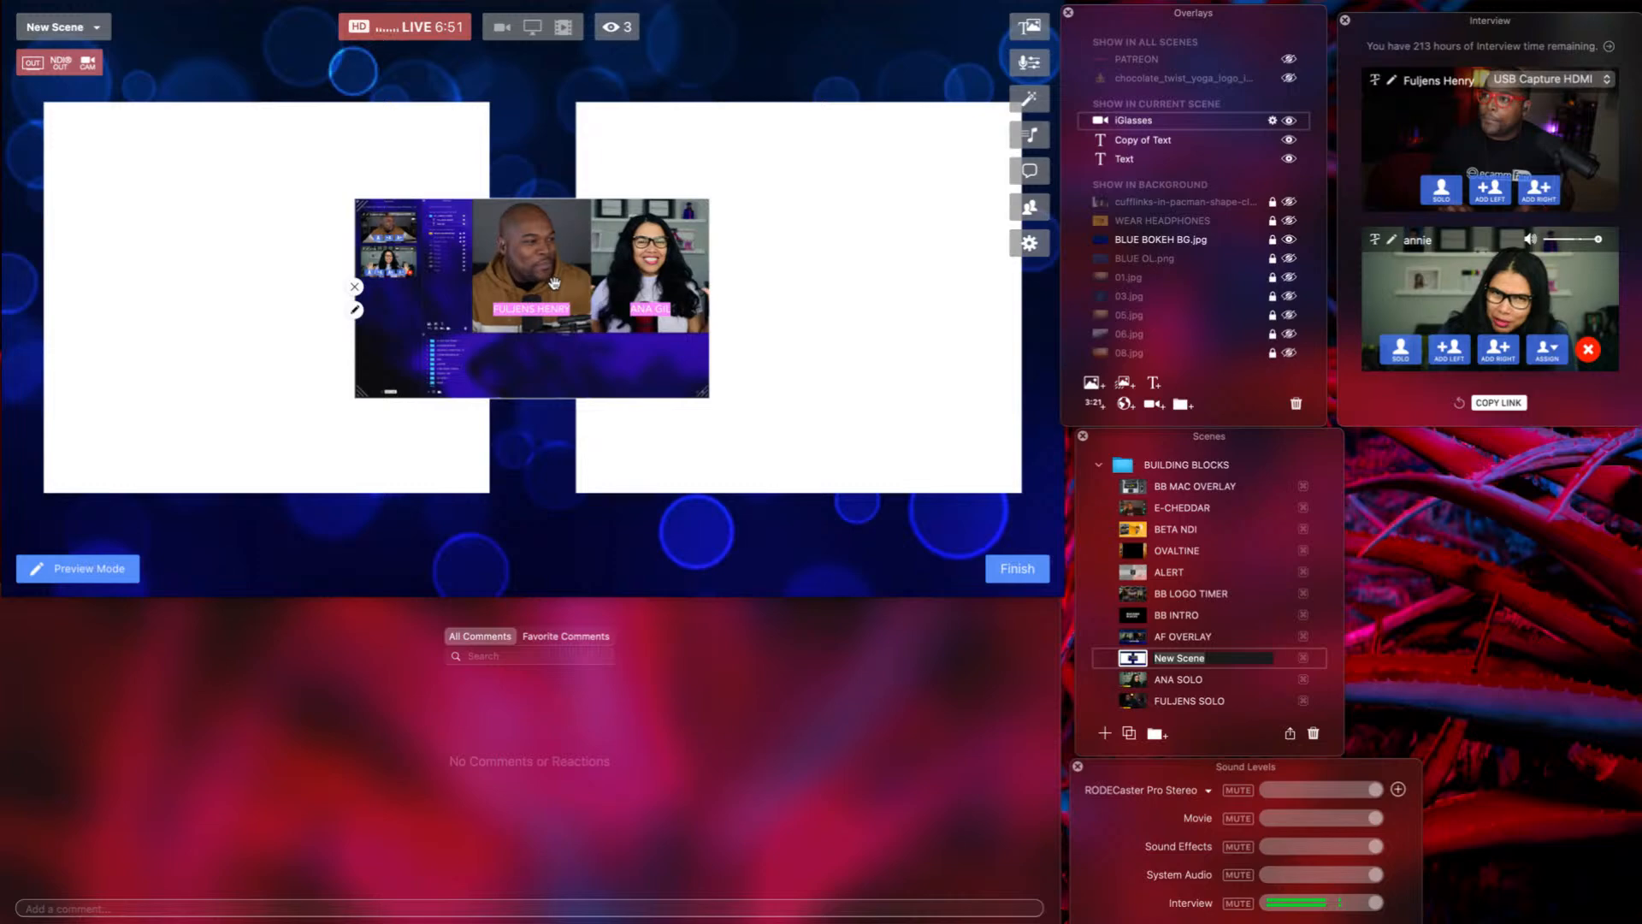
left_click(356, 311)
left_click(465, 304)
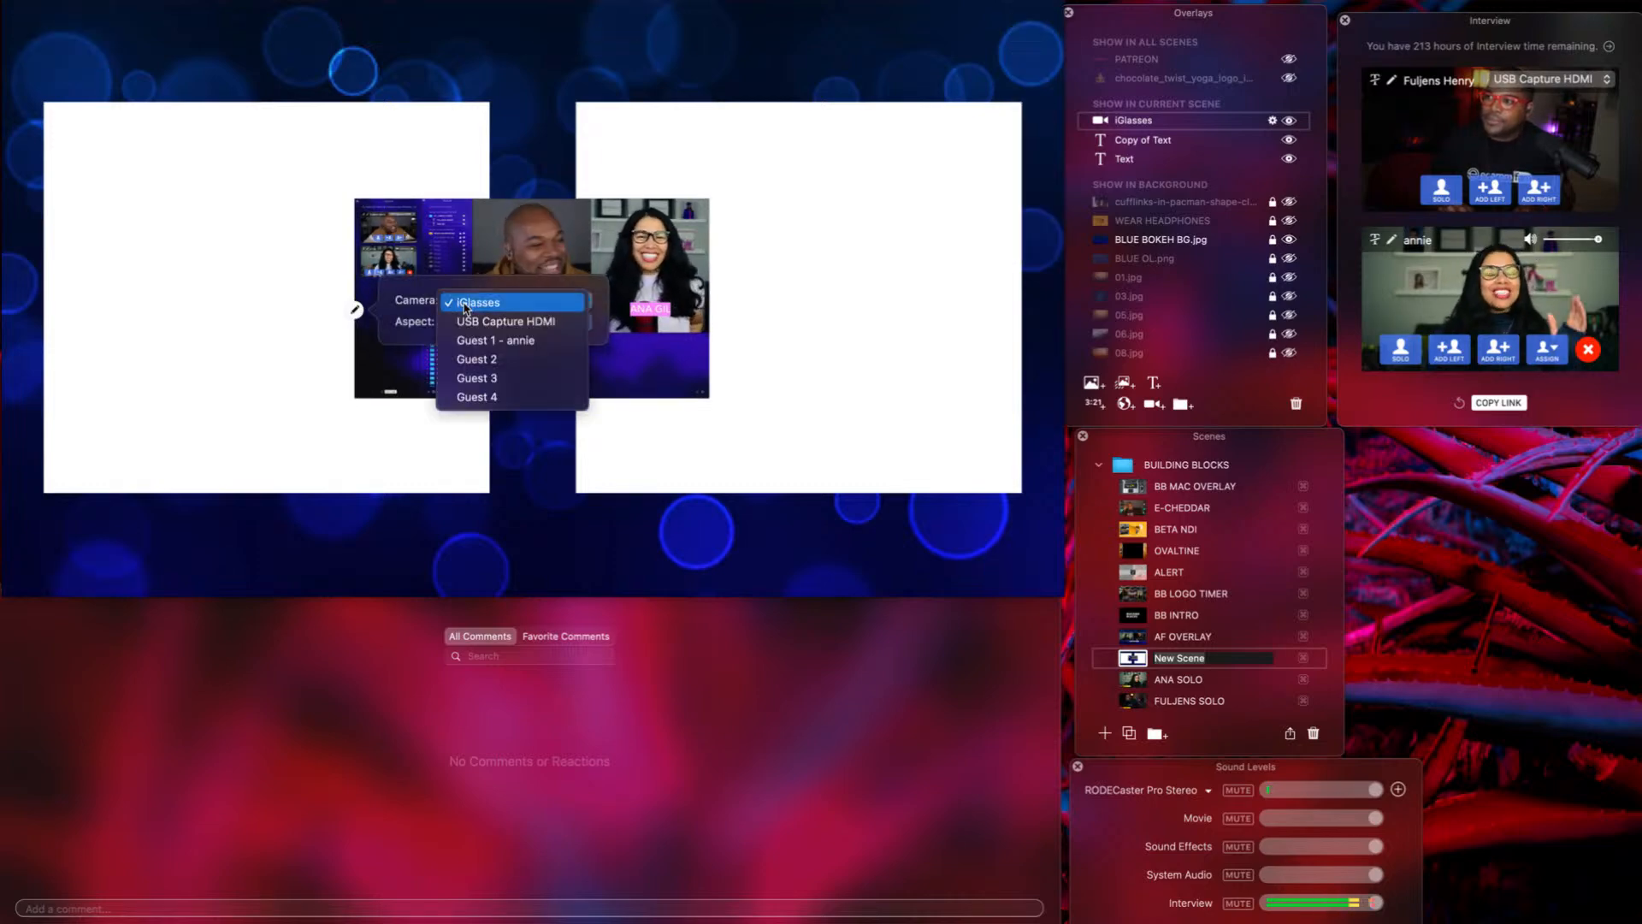
left_click(473, 339)
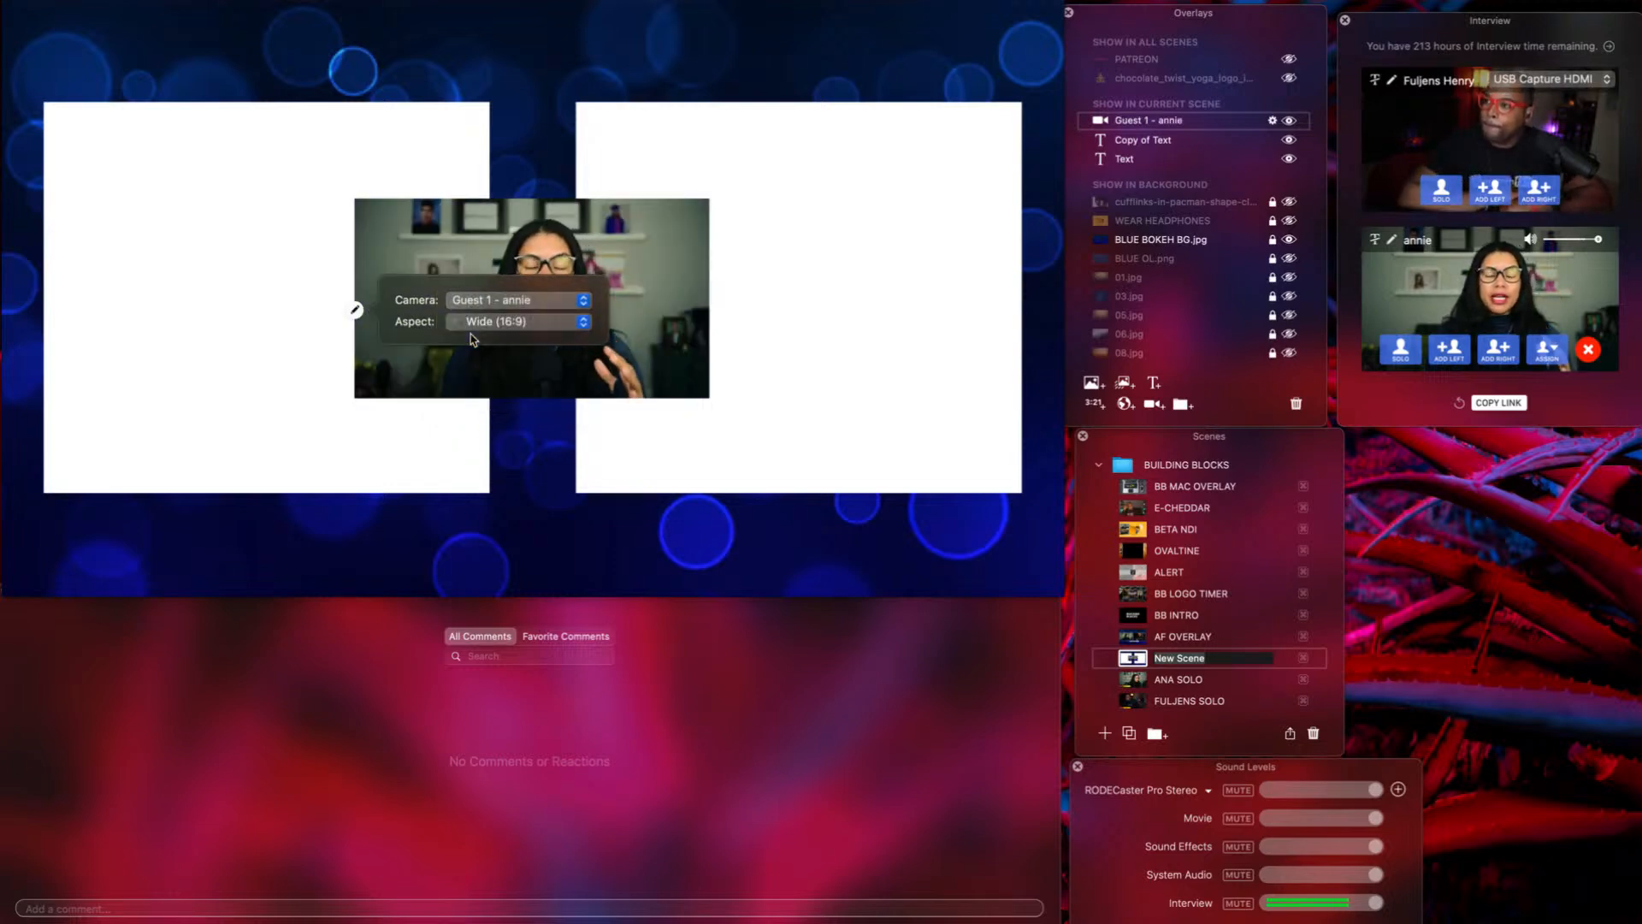
left_click(527, 428)
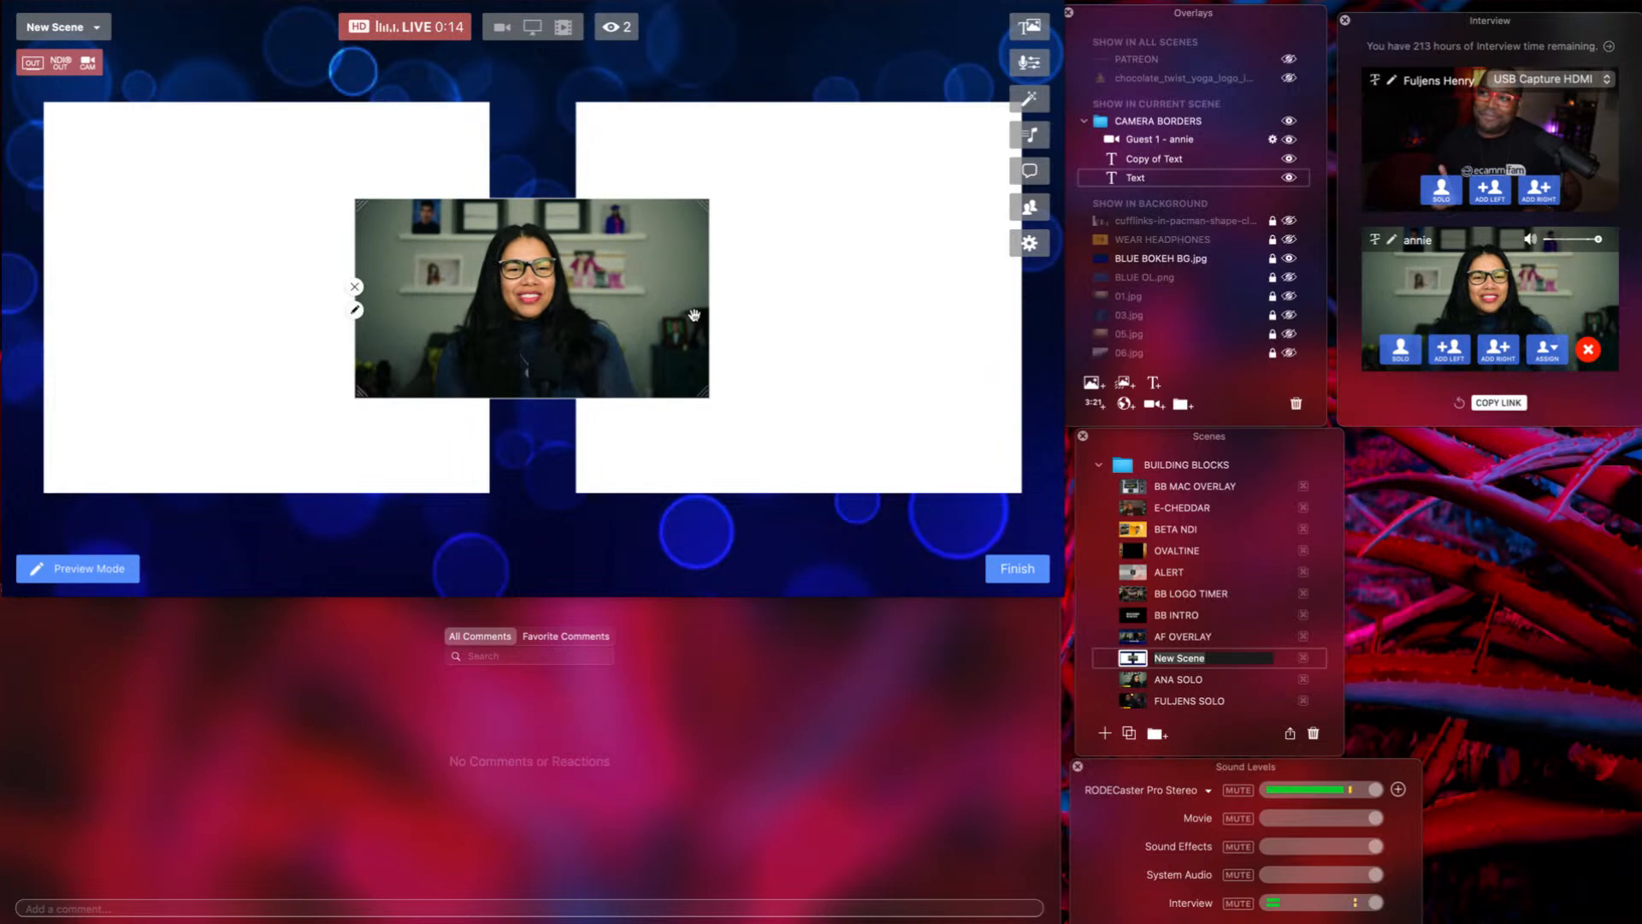
Select the Guest 1 camera layer and drag it over the left white border box.
left_click(929, 294)
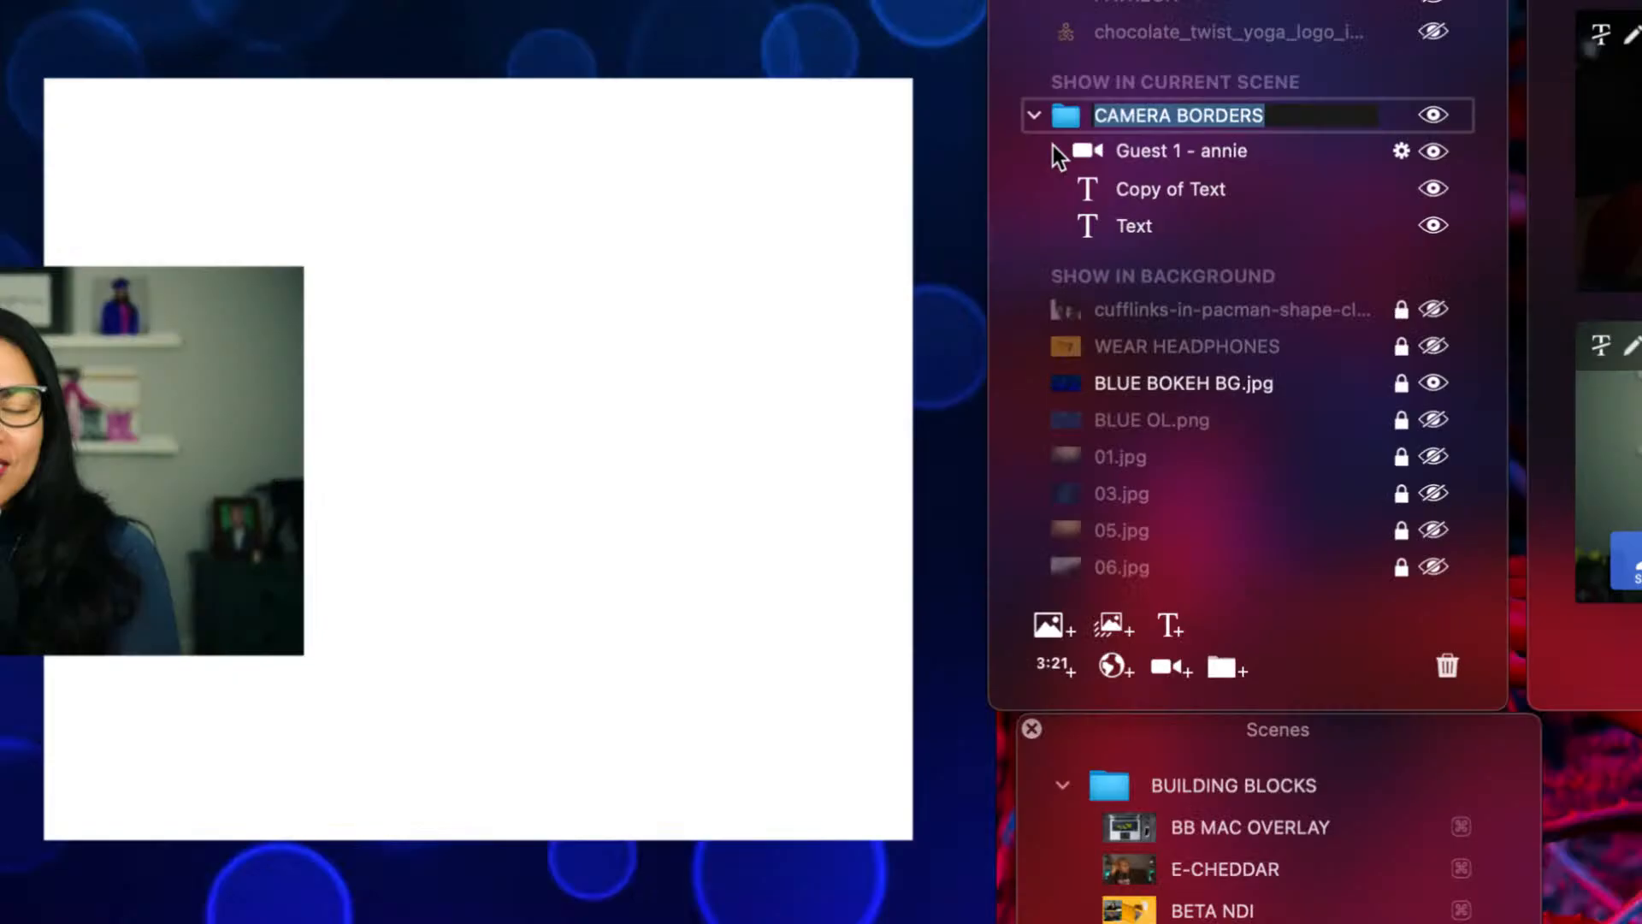
left_click(1058, 156)
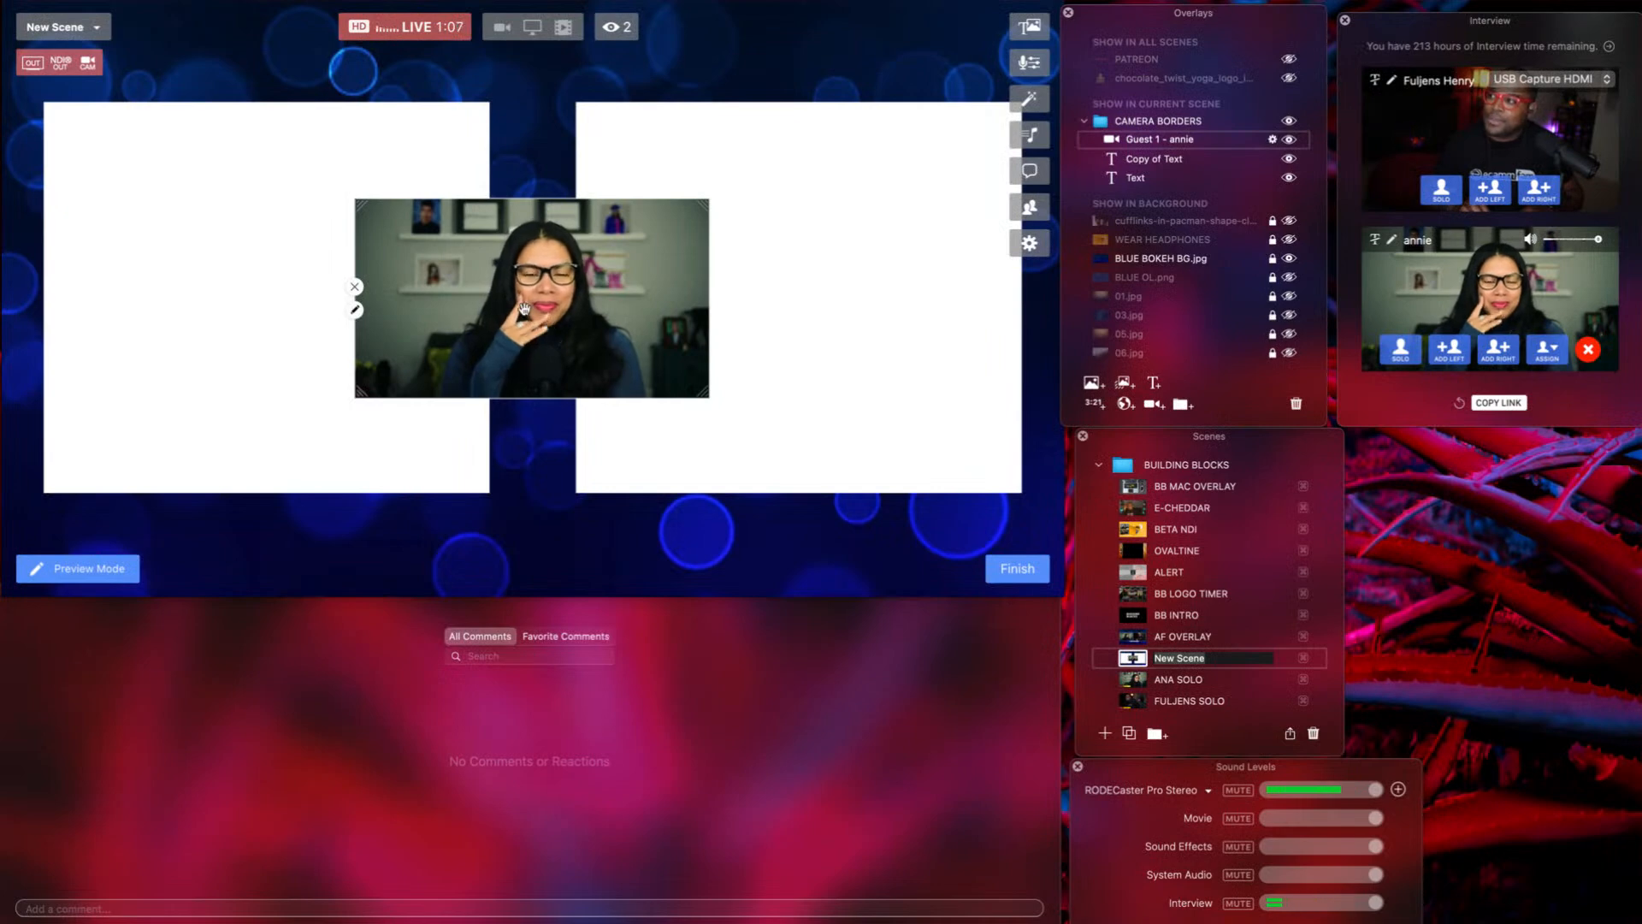
left_click_drag(503, 311, 234, 306)
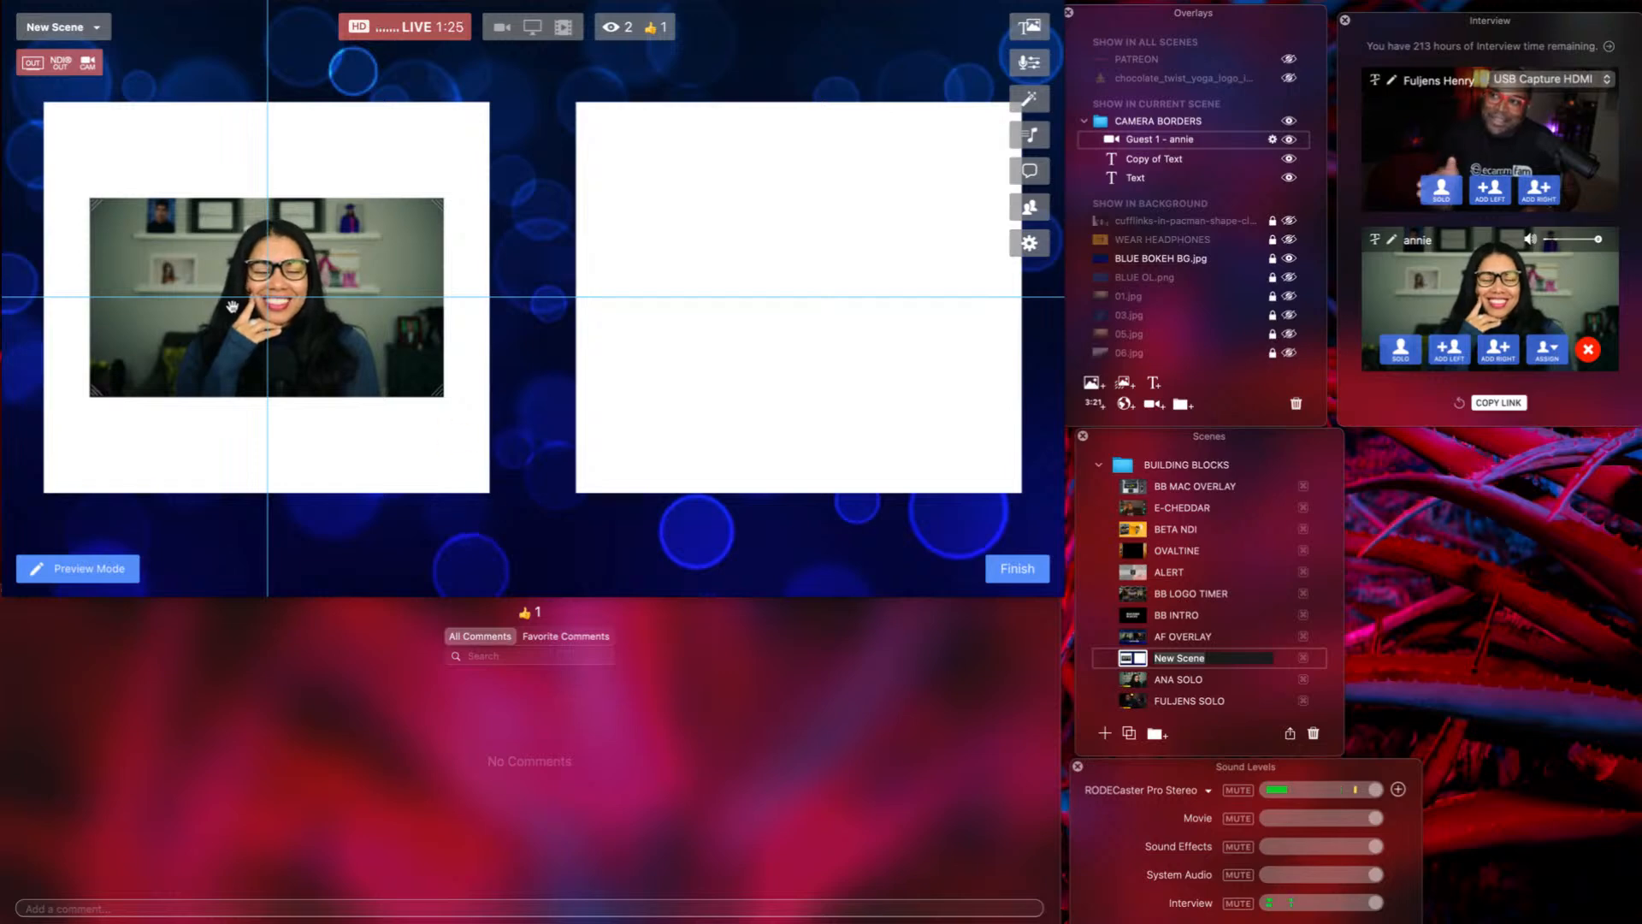
Set the Guest 1 camera's aspect ratio to Custom.
left_click_drag(233, 307, 233, 306)
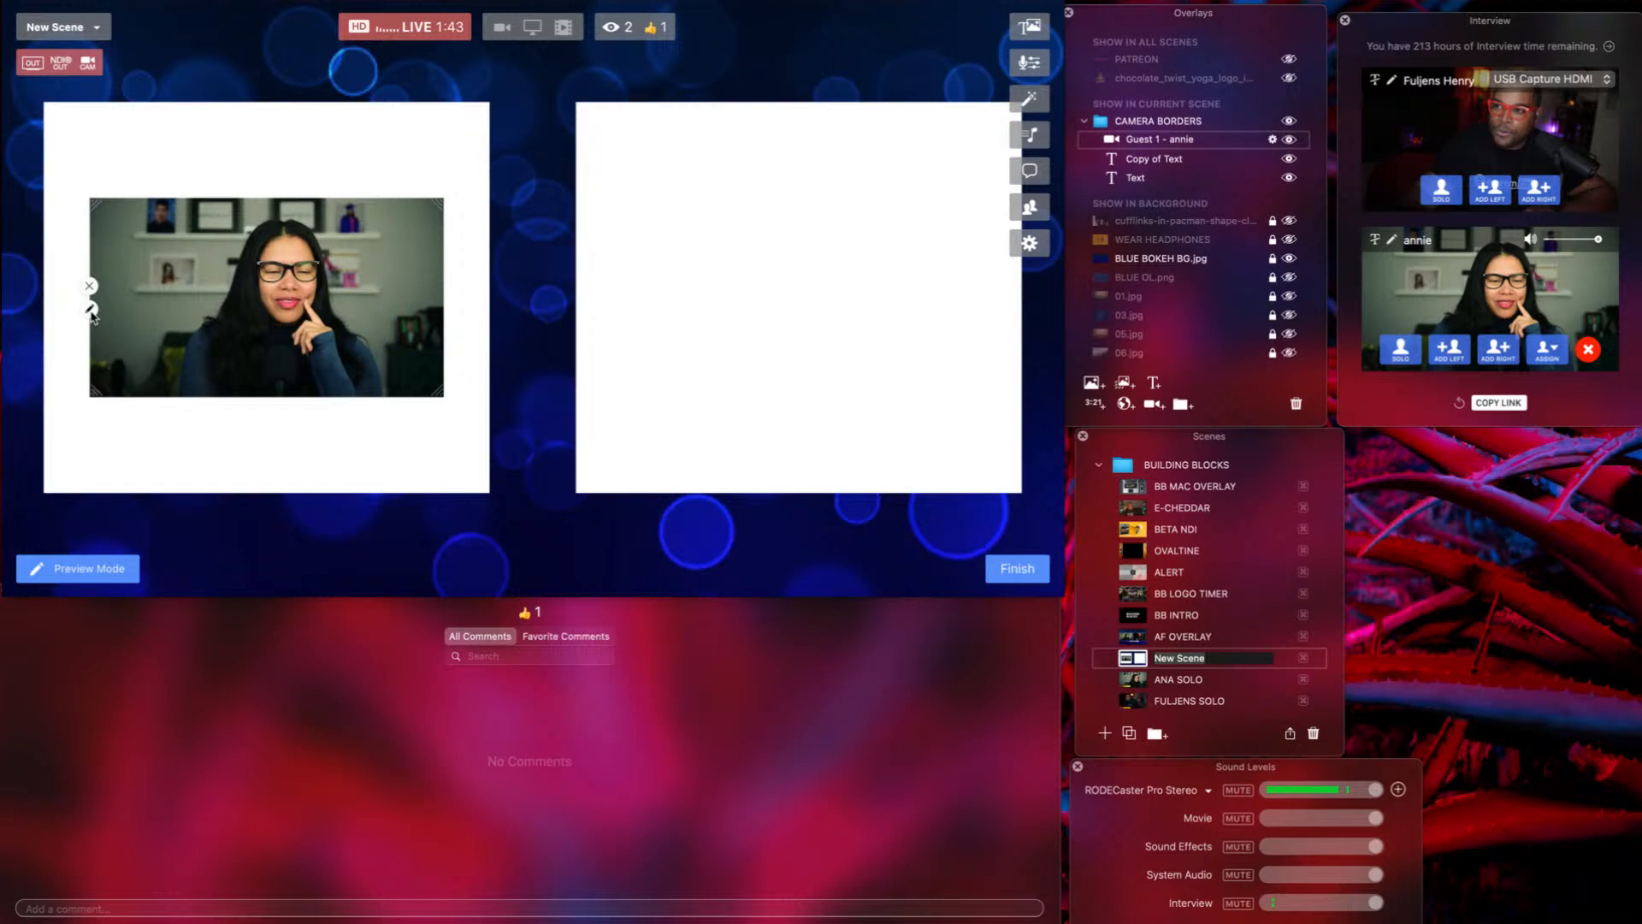
left_click(91, 309)
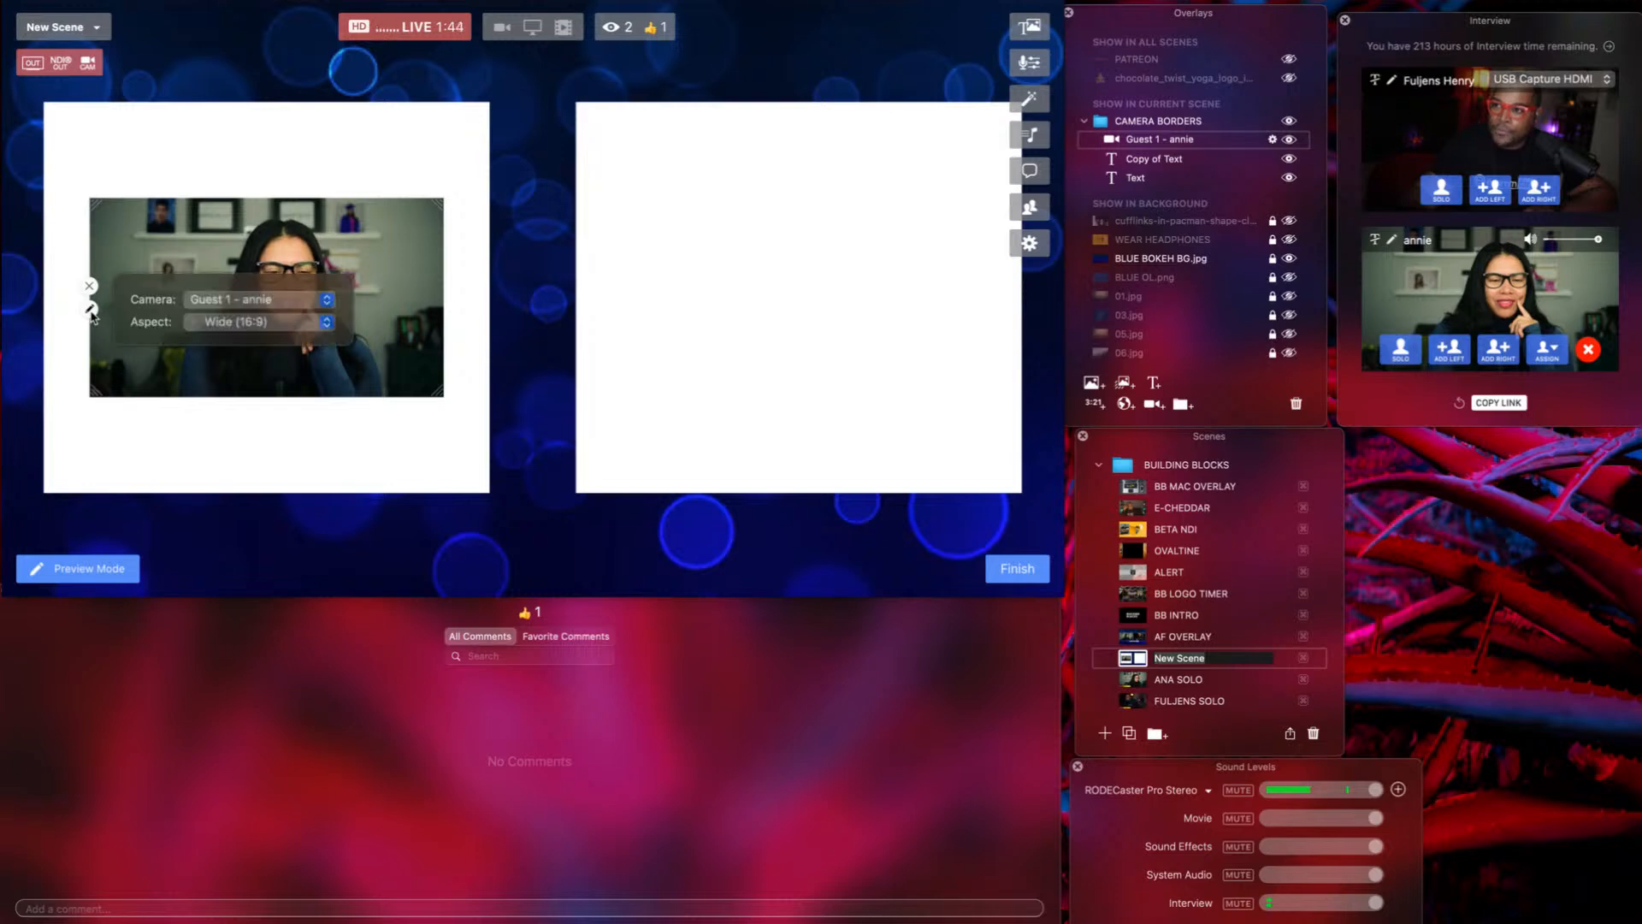
left_click(215, 322)
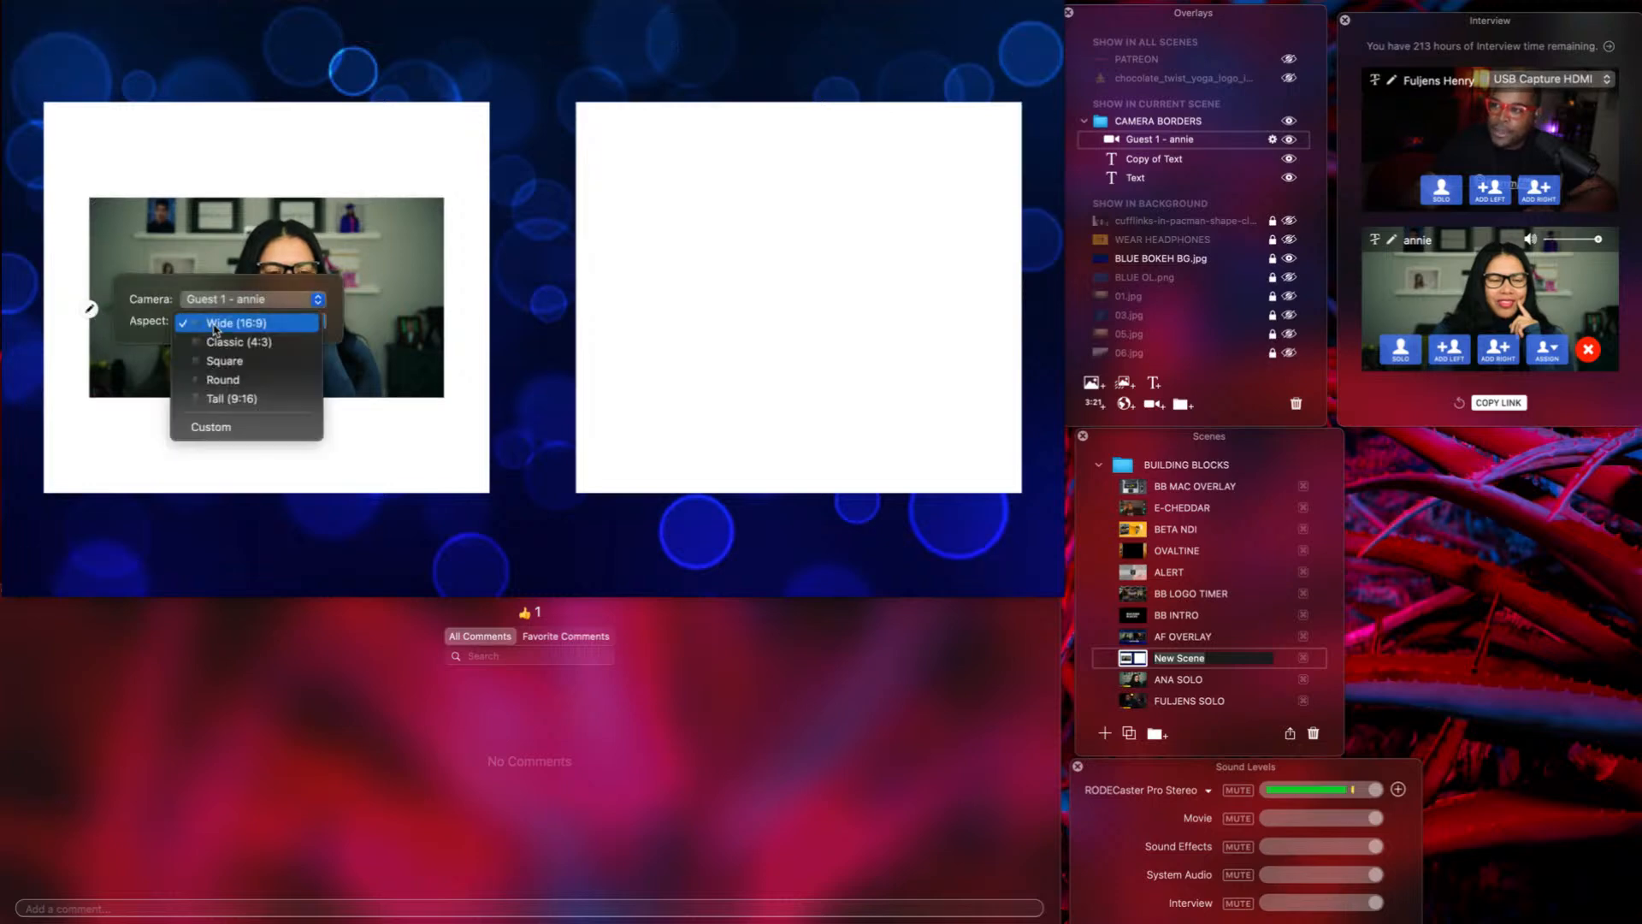
left_click(218, 425)
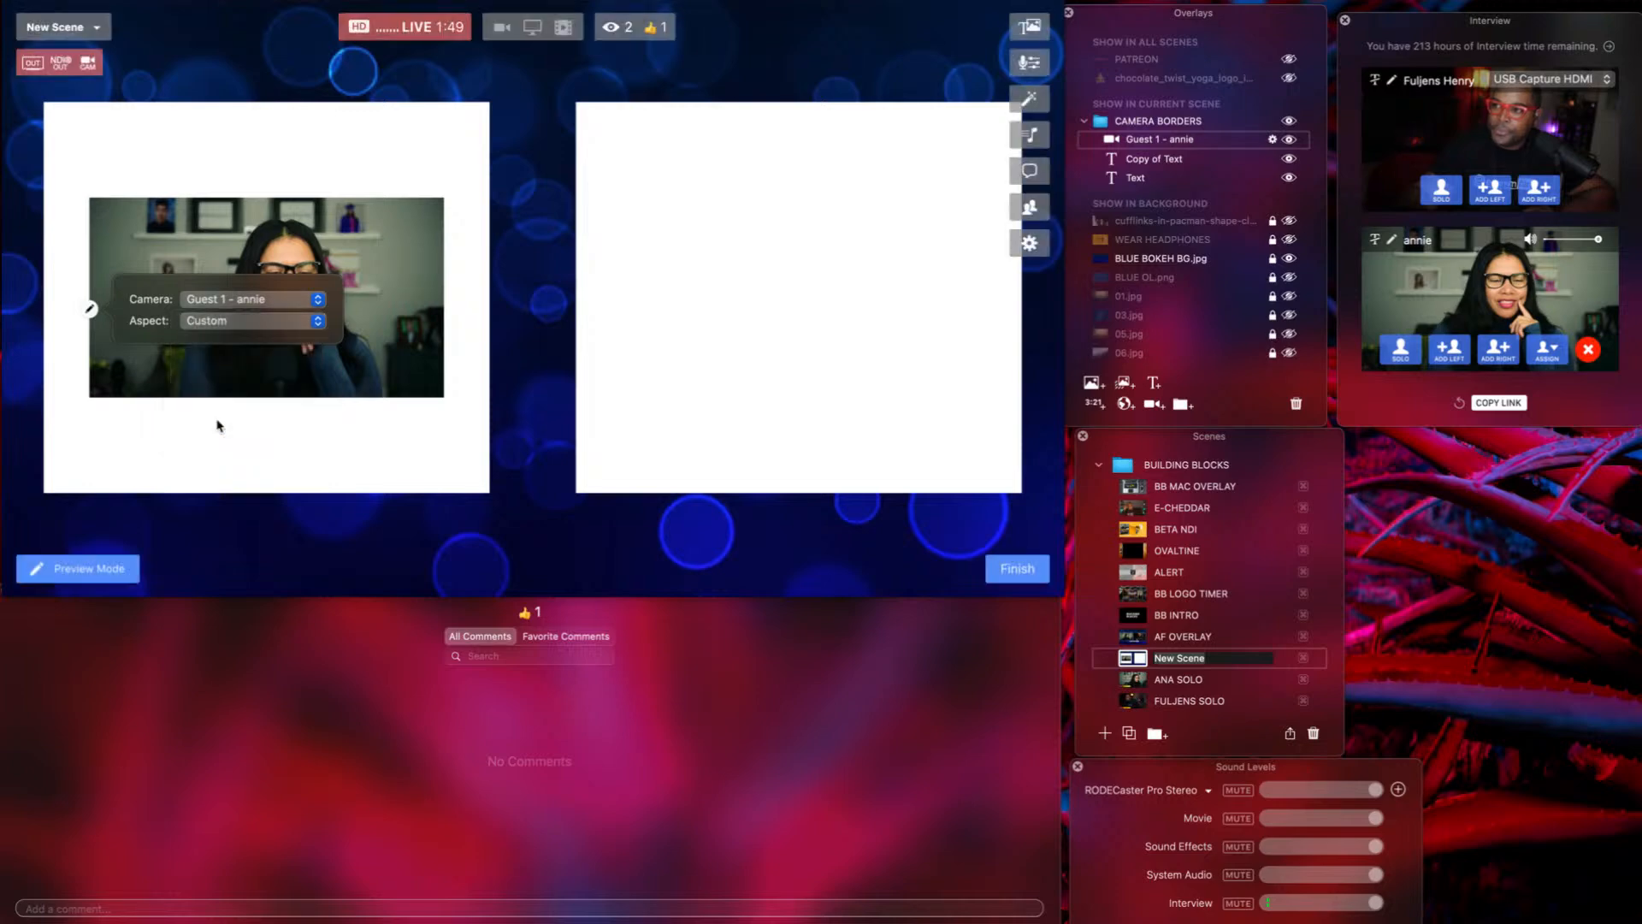
left_click(189, 259)
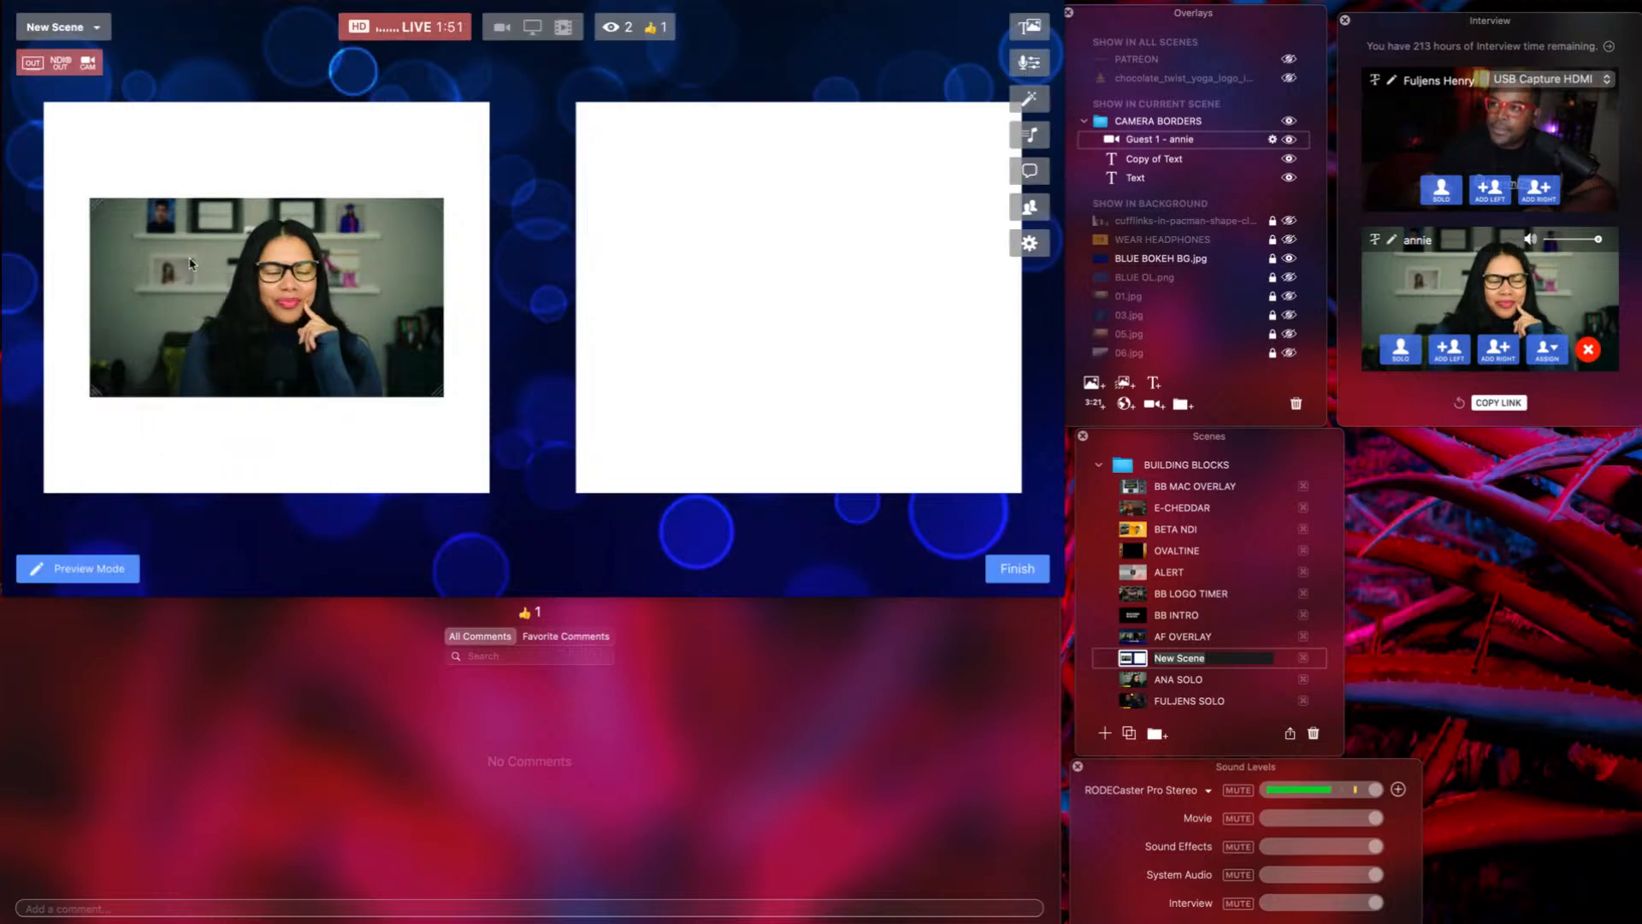
Enlarge the camera to fill the left frame, then duplicate it into the right frame.
left_click_drag(189, 258, 150, 172)
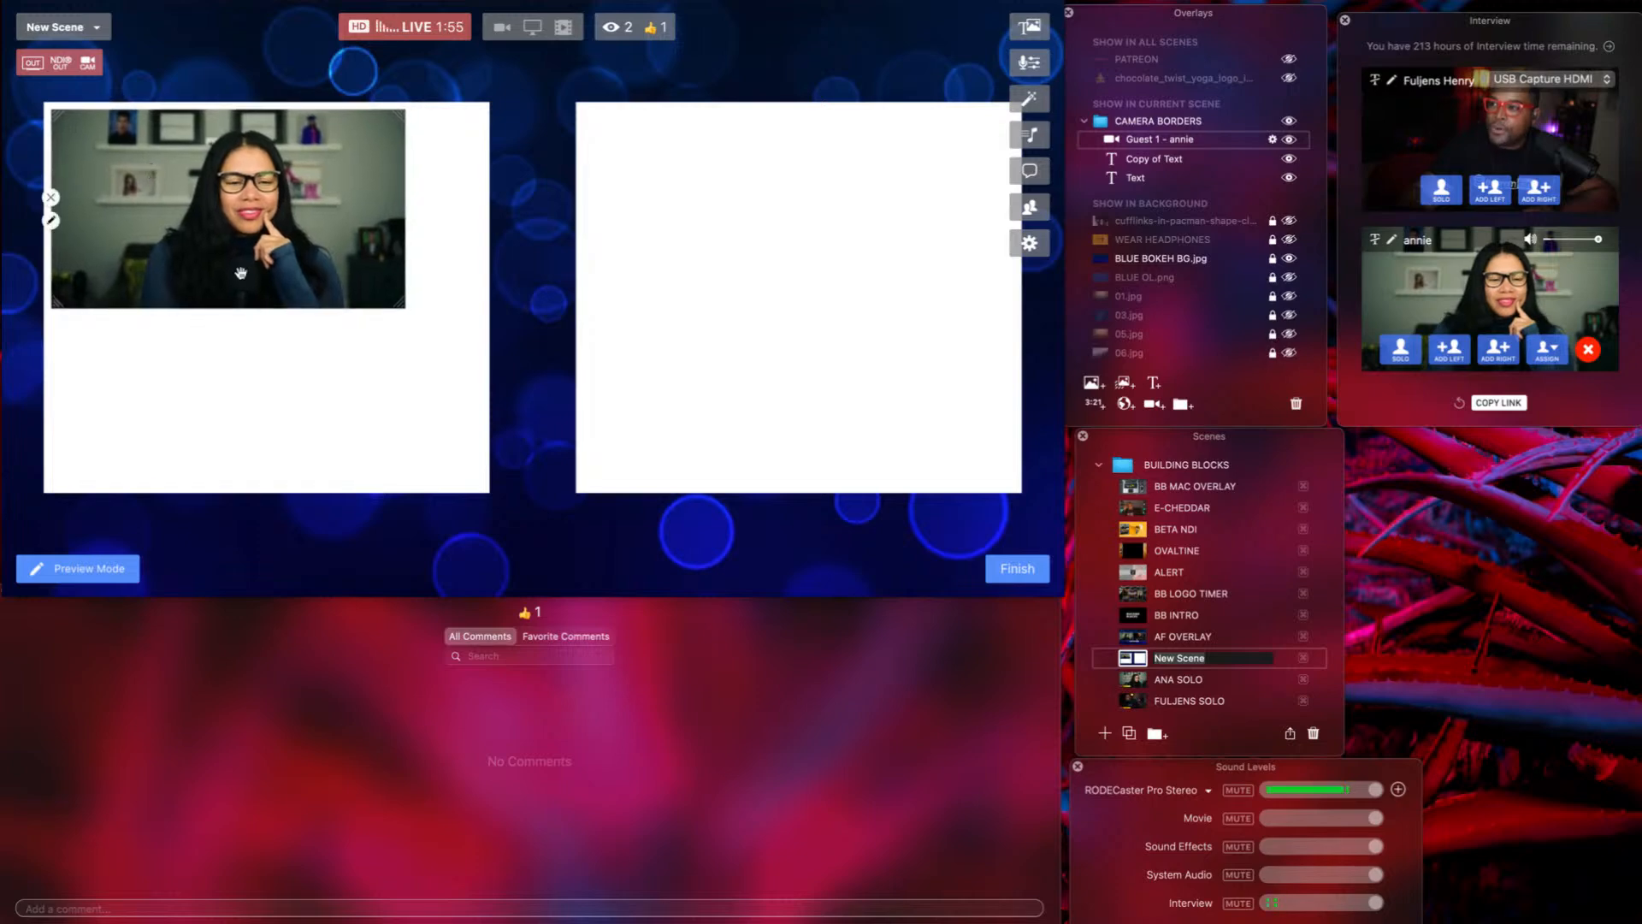
left_click(364, 330)
left_click(398, 306)
left_click_drag(400, 304, 480, 485)
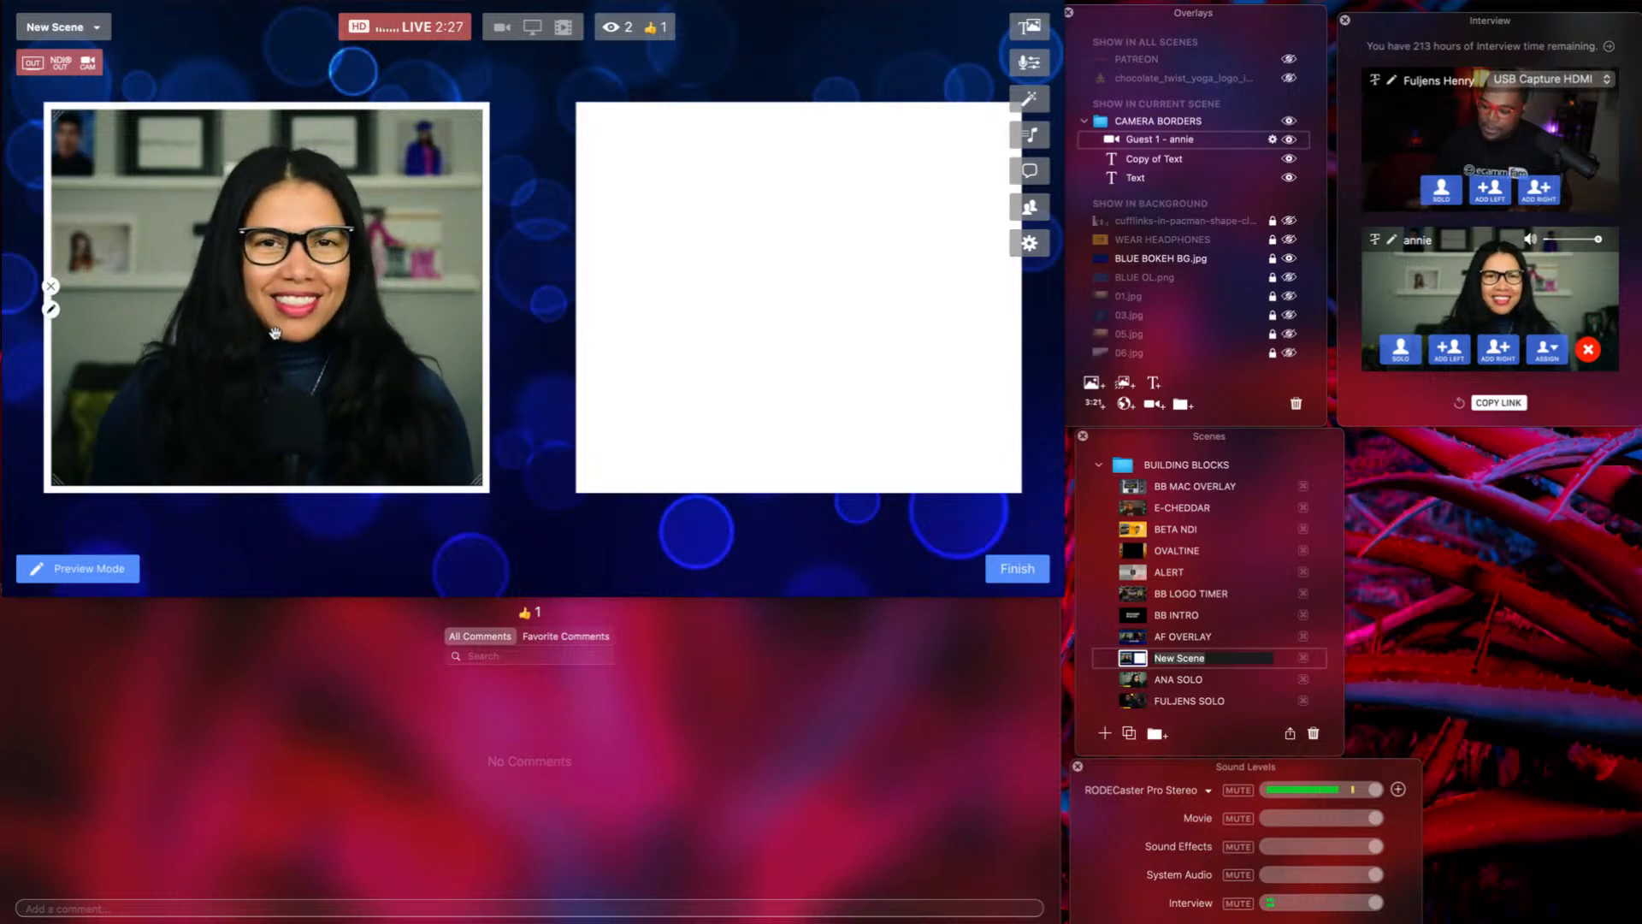
left_click_drag(276, 338, 810, 333)
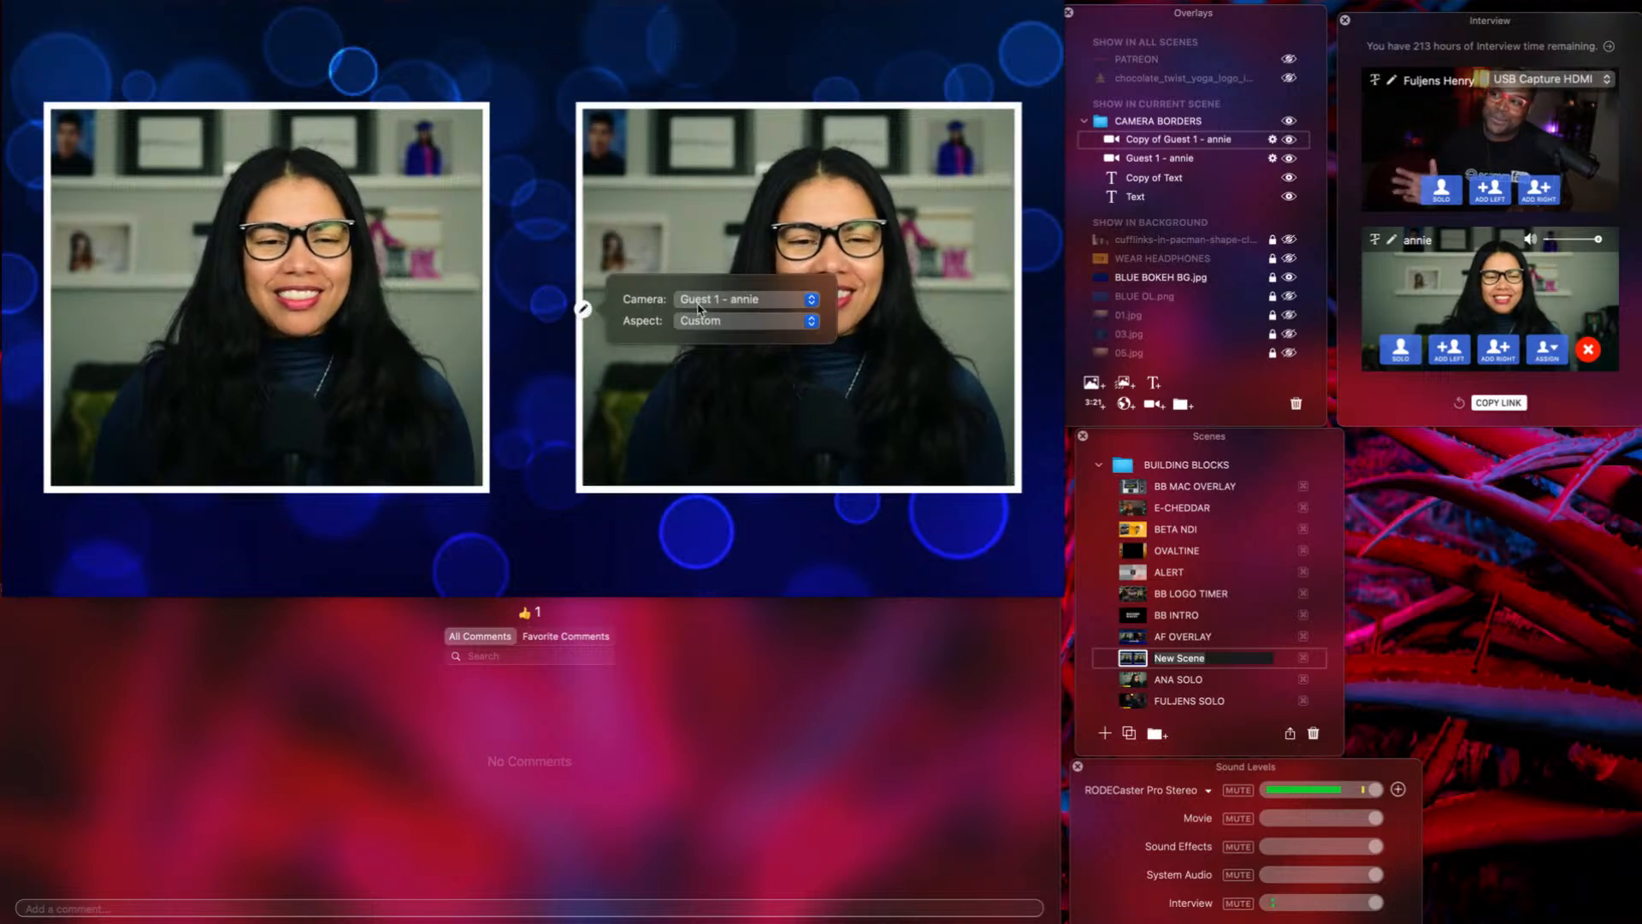
Switch the duplicated camera to the USB Capture HDMI feed and start a new text overlay.
left_click(699, 308)
left_click(710, 284)
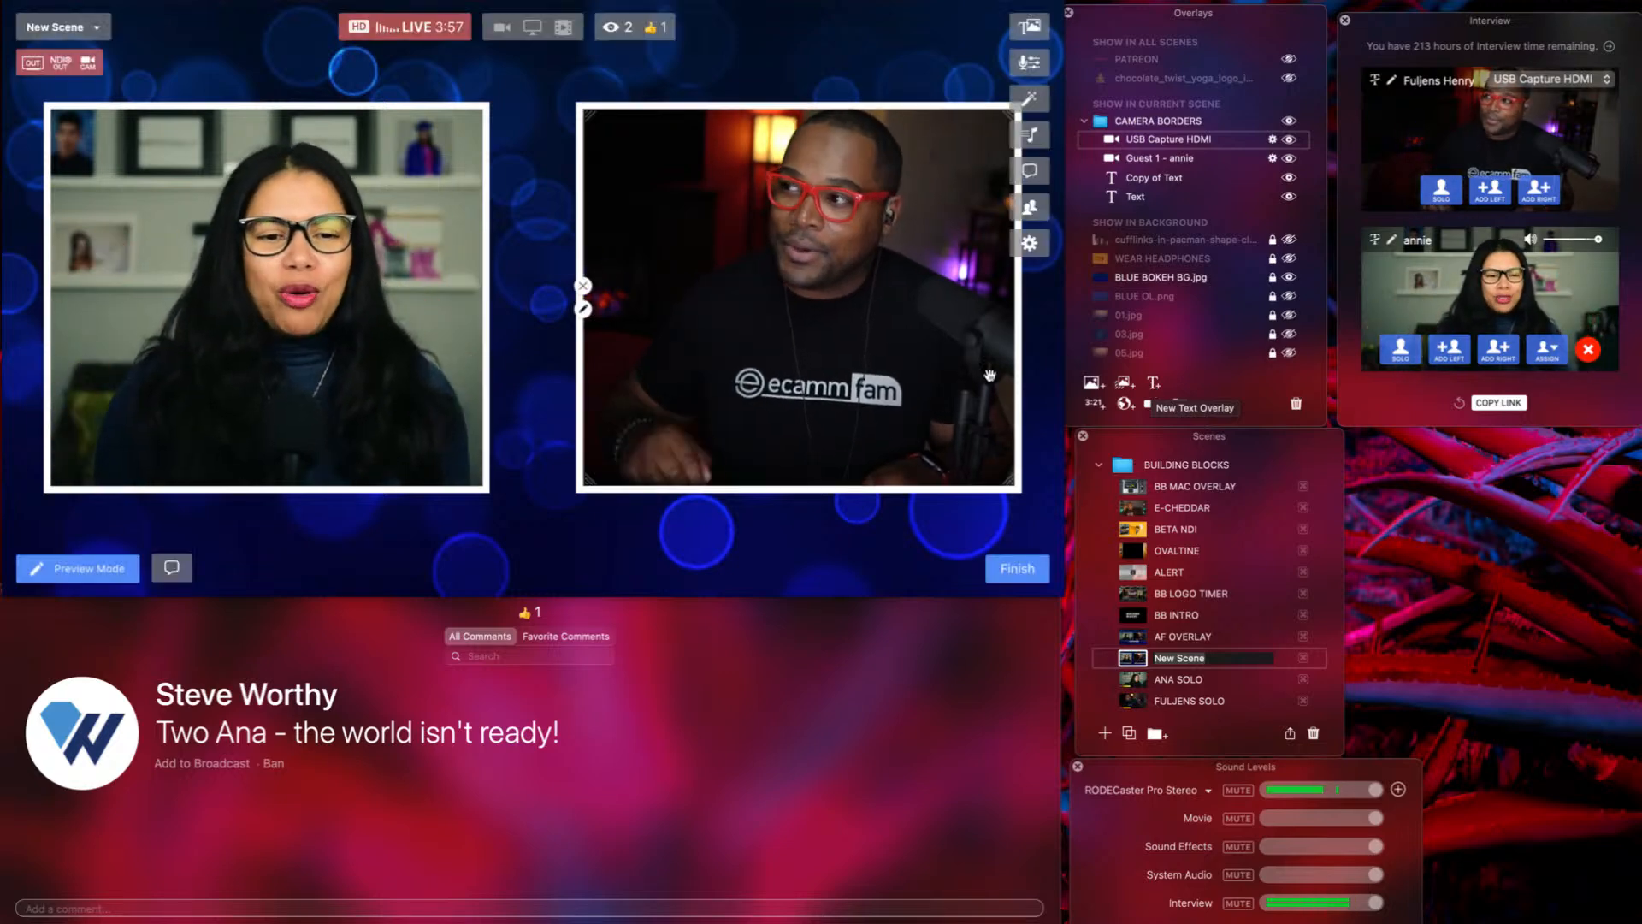
left_click(1153, 383)
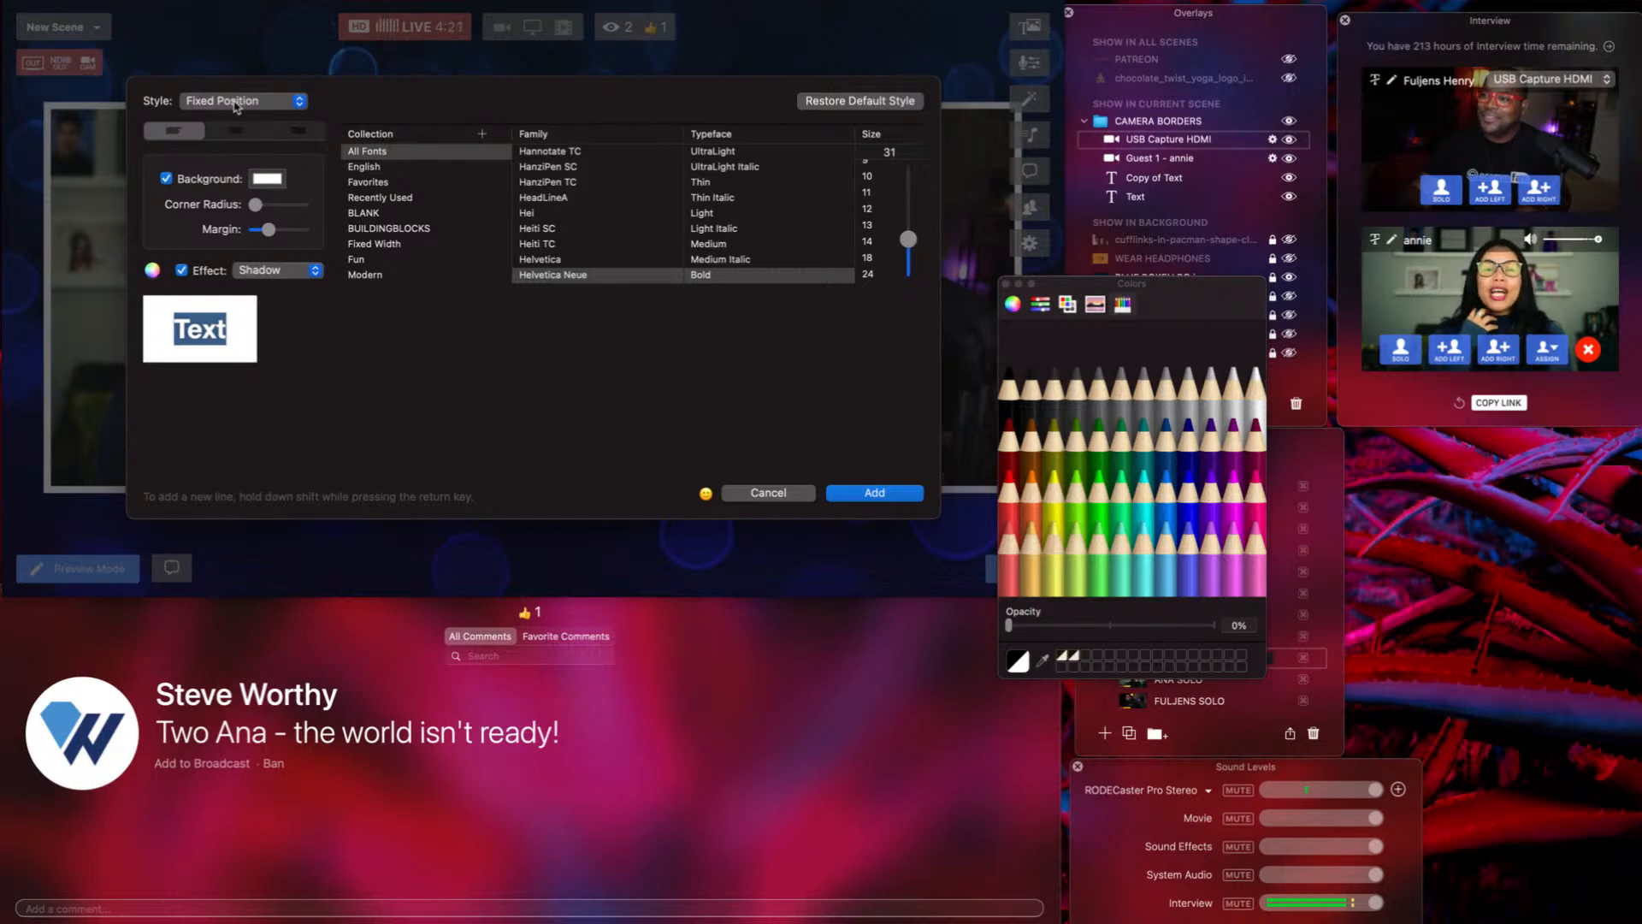
Keep the Fixed Position style and make the text colour solid black Licorice.
left_click(236, 103)
left_click(236, 103)
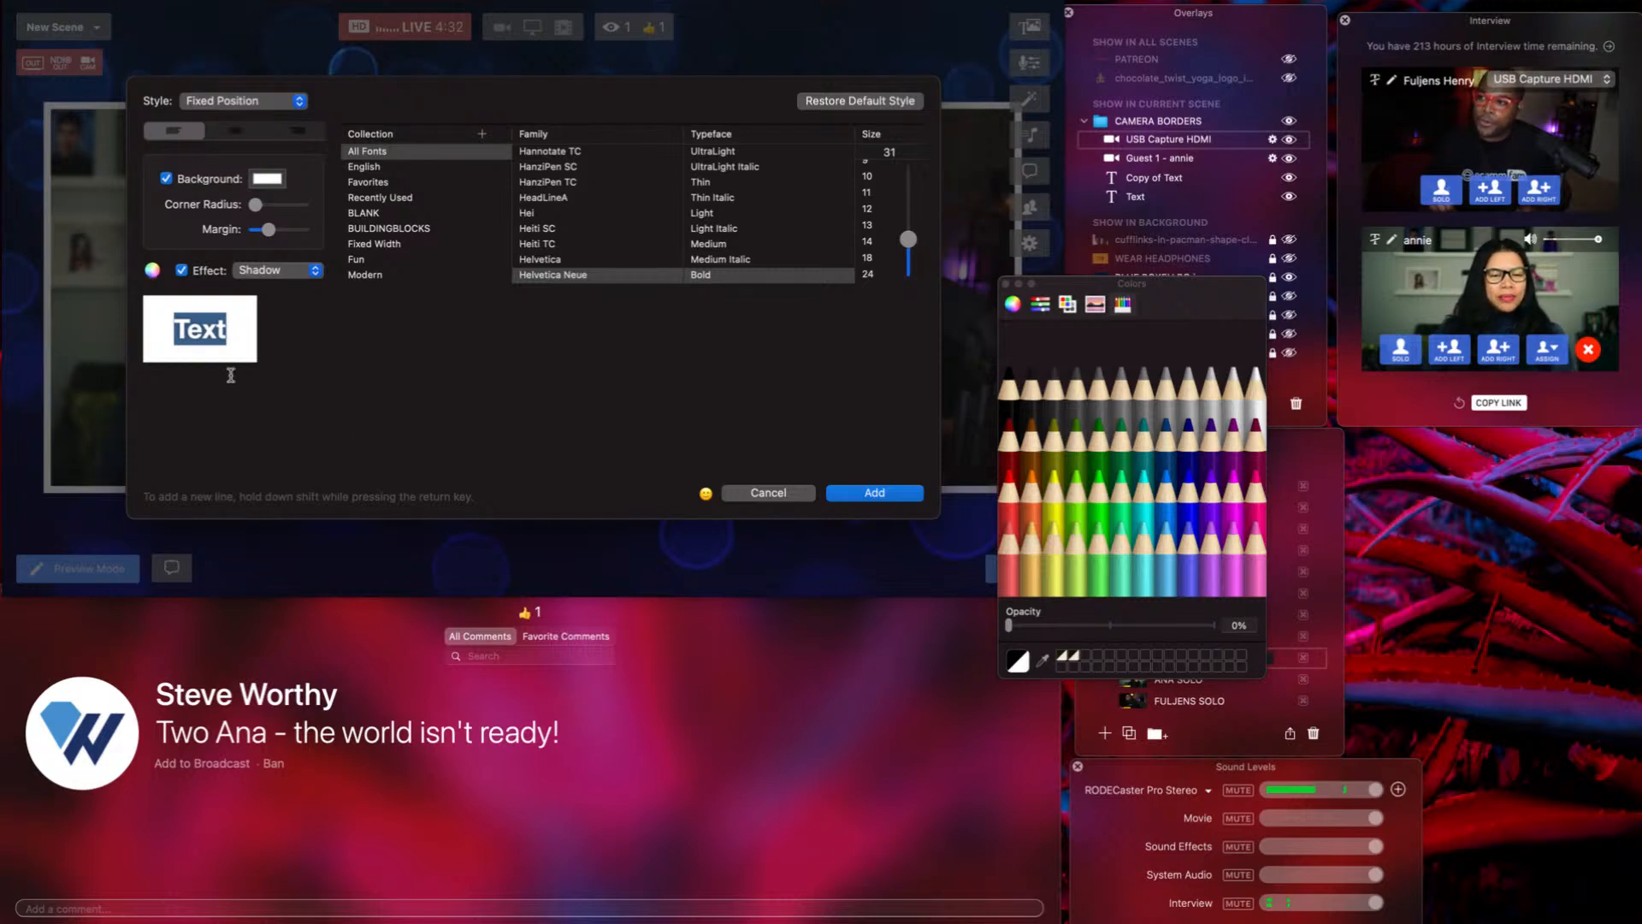
key("BackSpace")
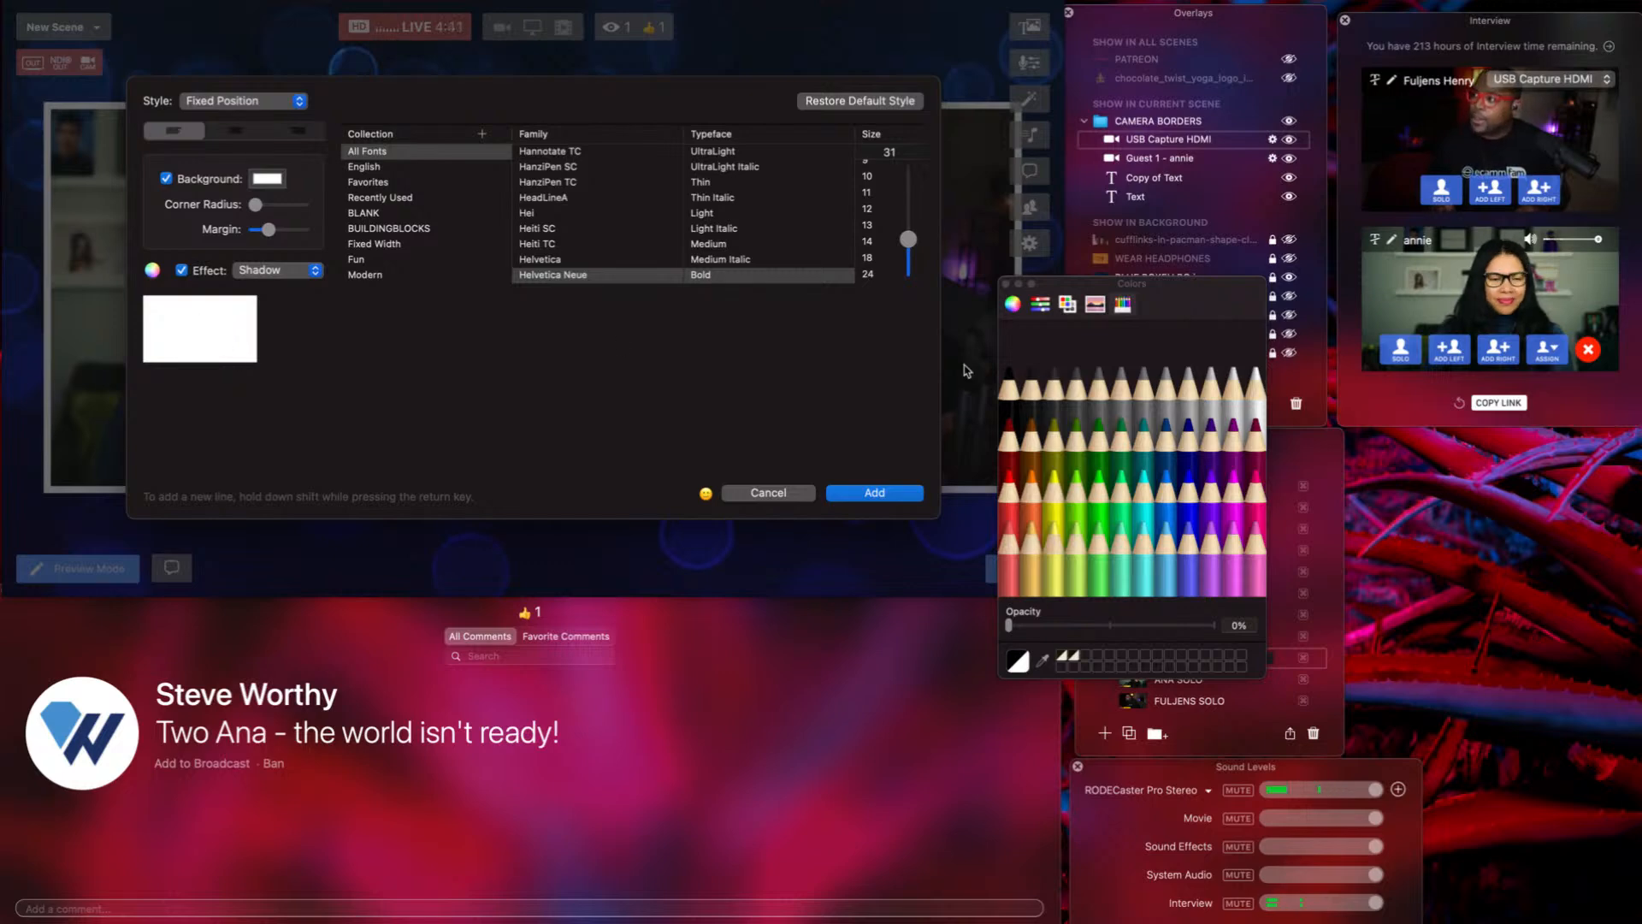
left_click(1009, 384)
left_click(1009, 385)
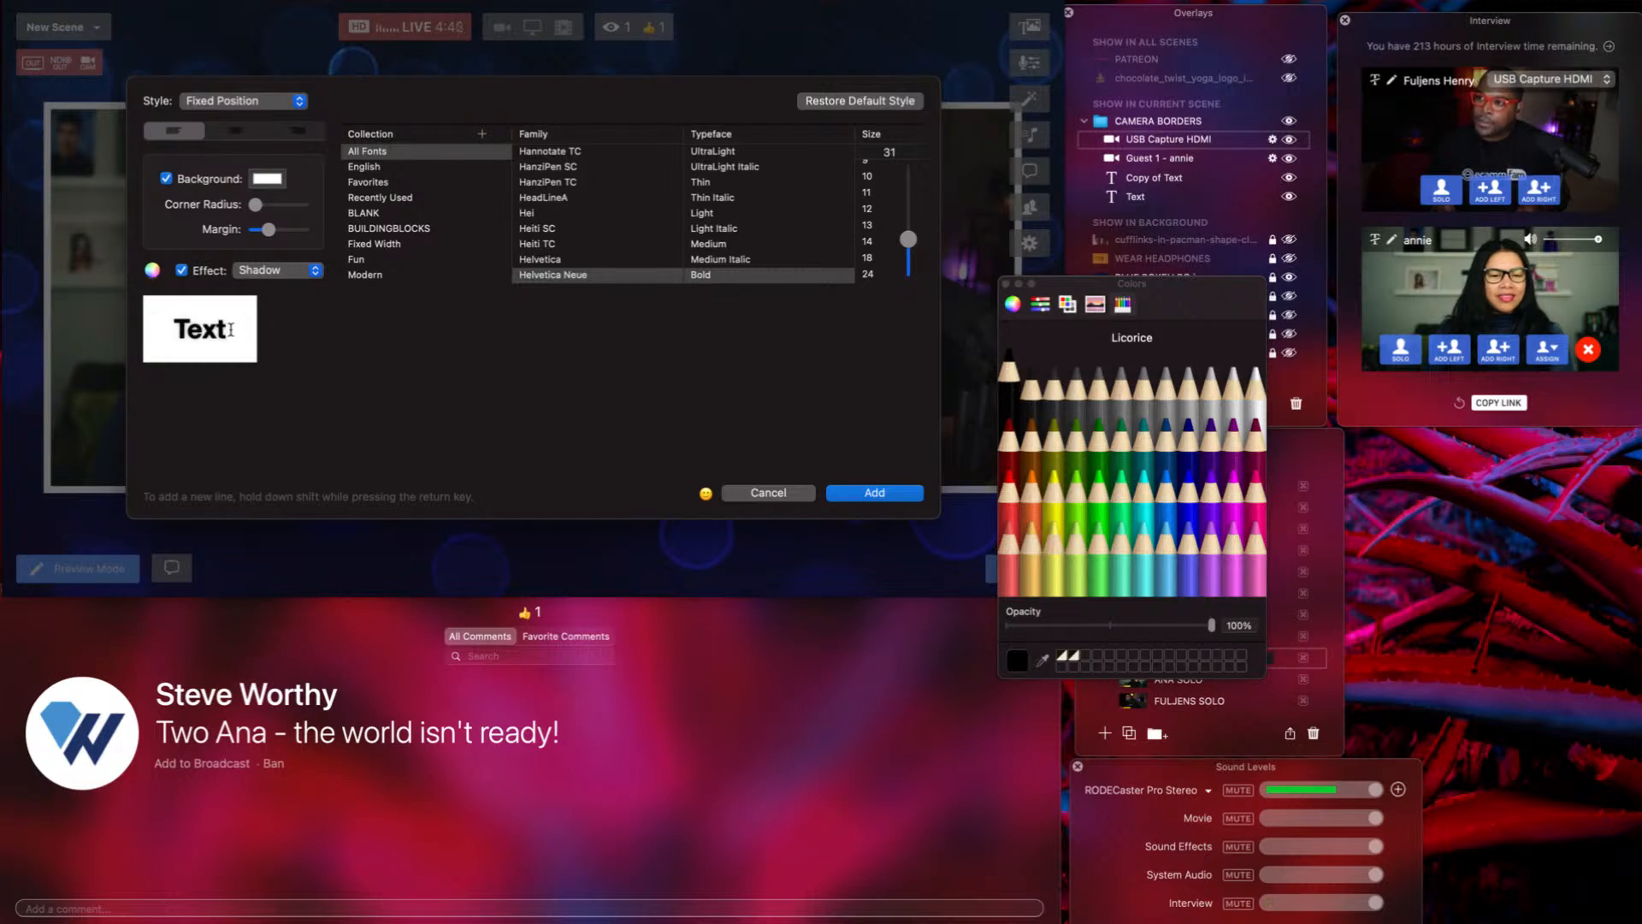
Replace the sample text with 'YOU ARE NOW WATCHING BUILDINGBLOCKS', trimming it to BUILDINGBLCKS.
left_click_drag(230, 329, 173, 324)
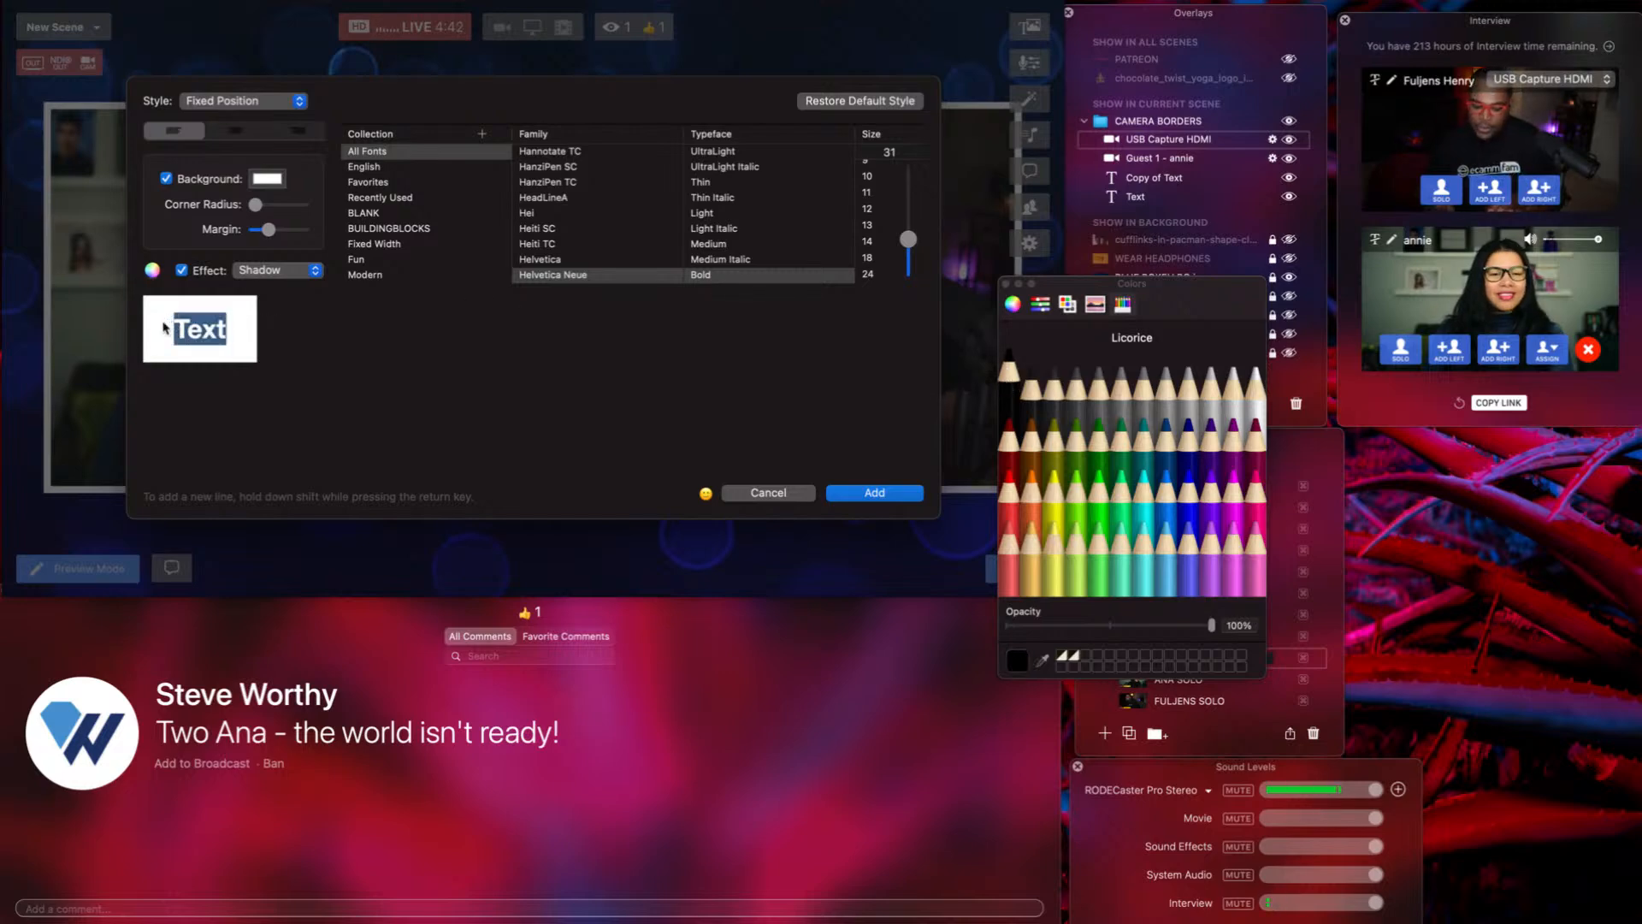
type("Y")
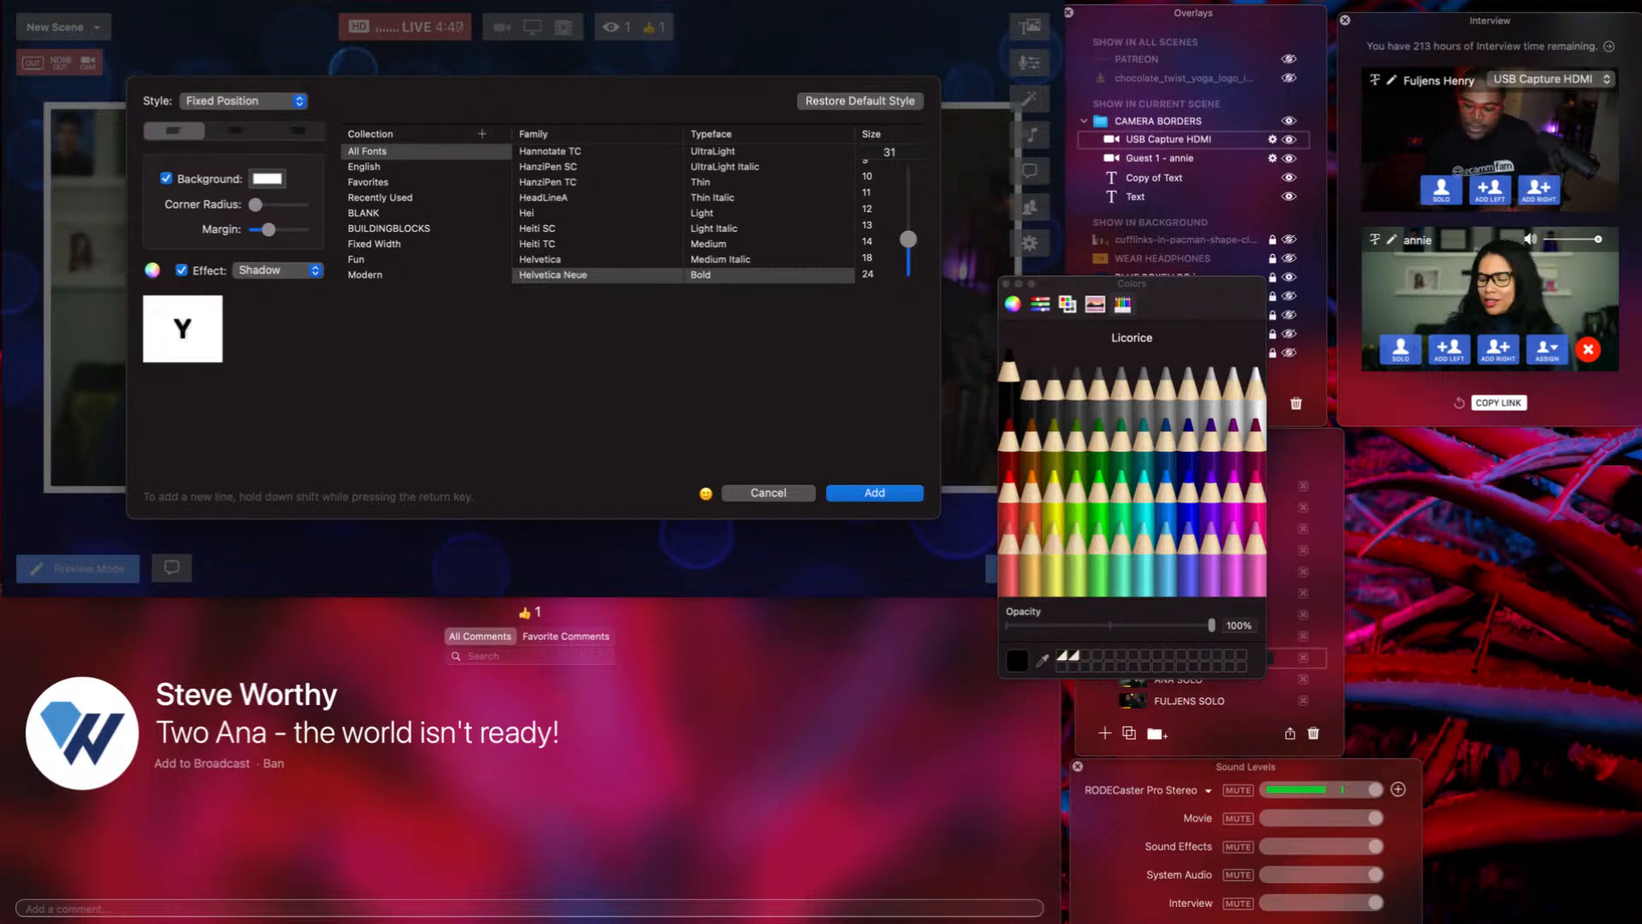
type("OU ARE")
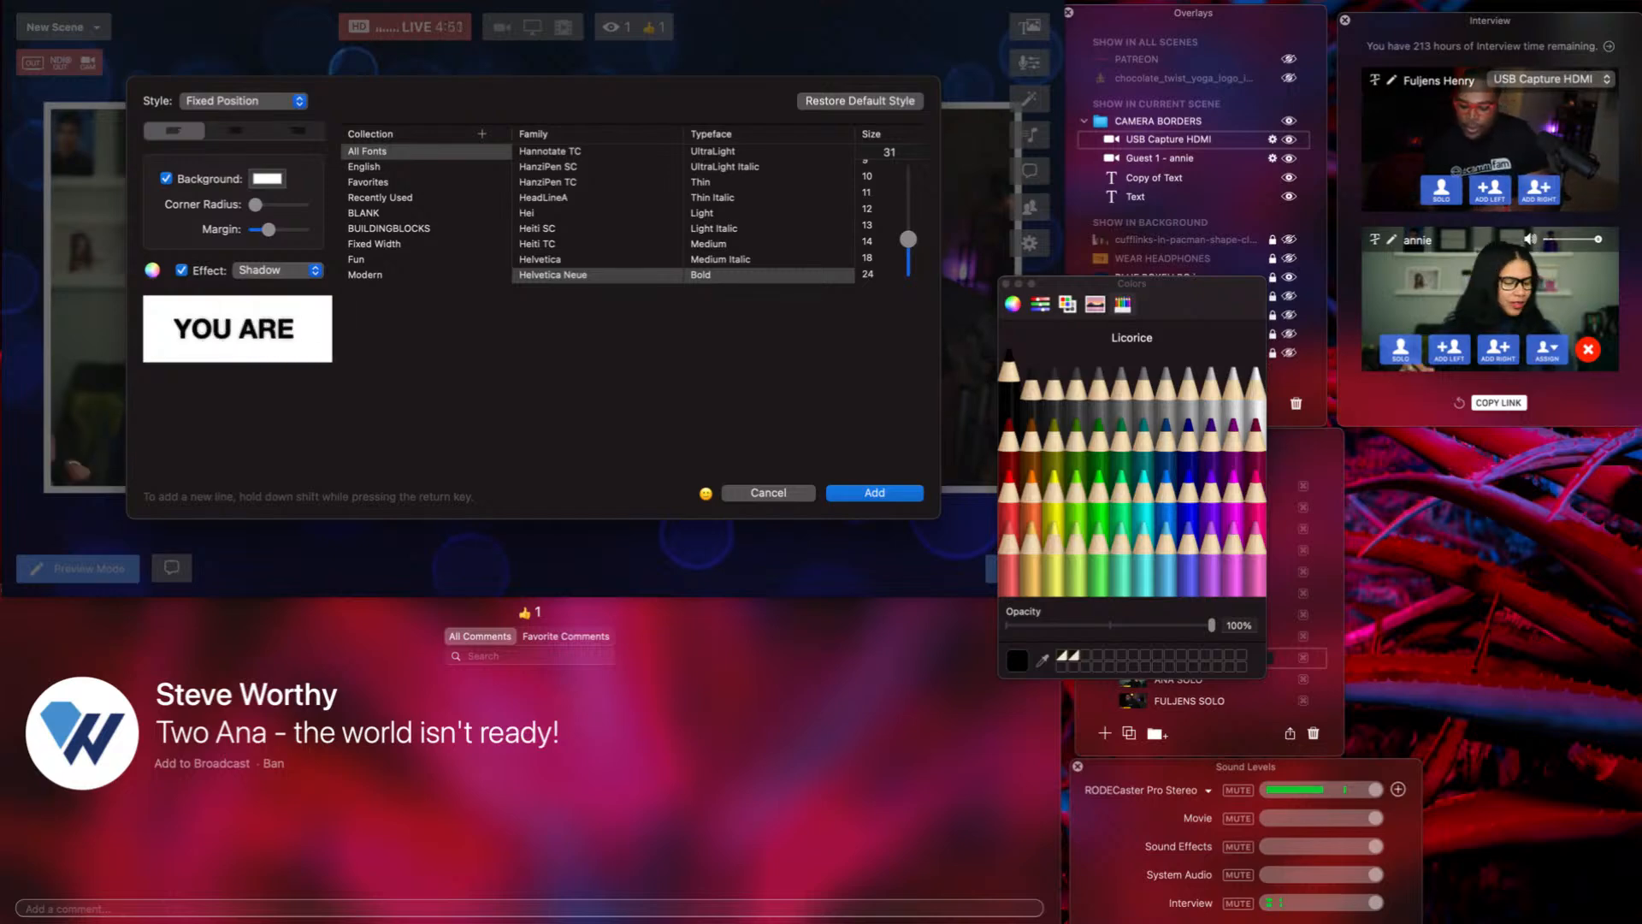
type(" NOW WATCHI")
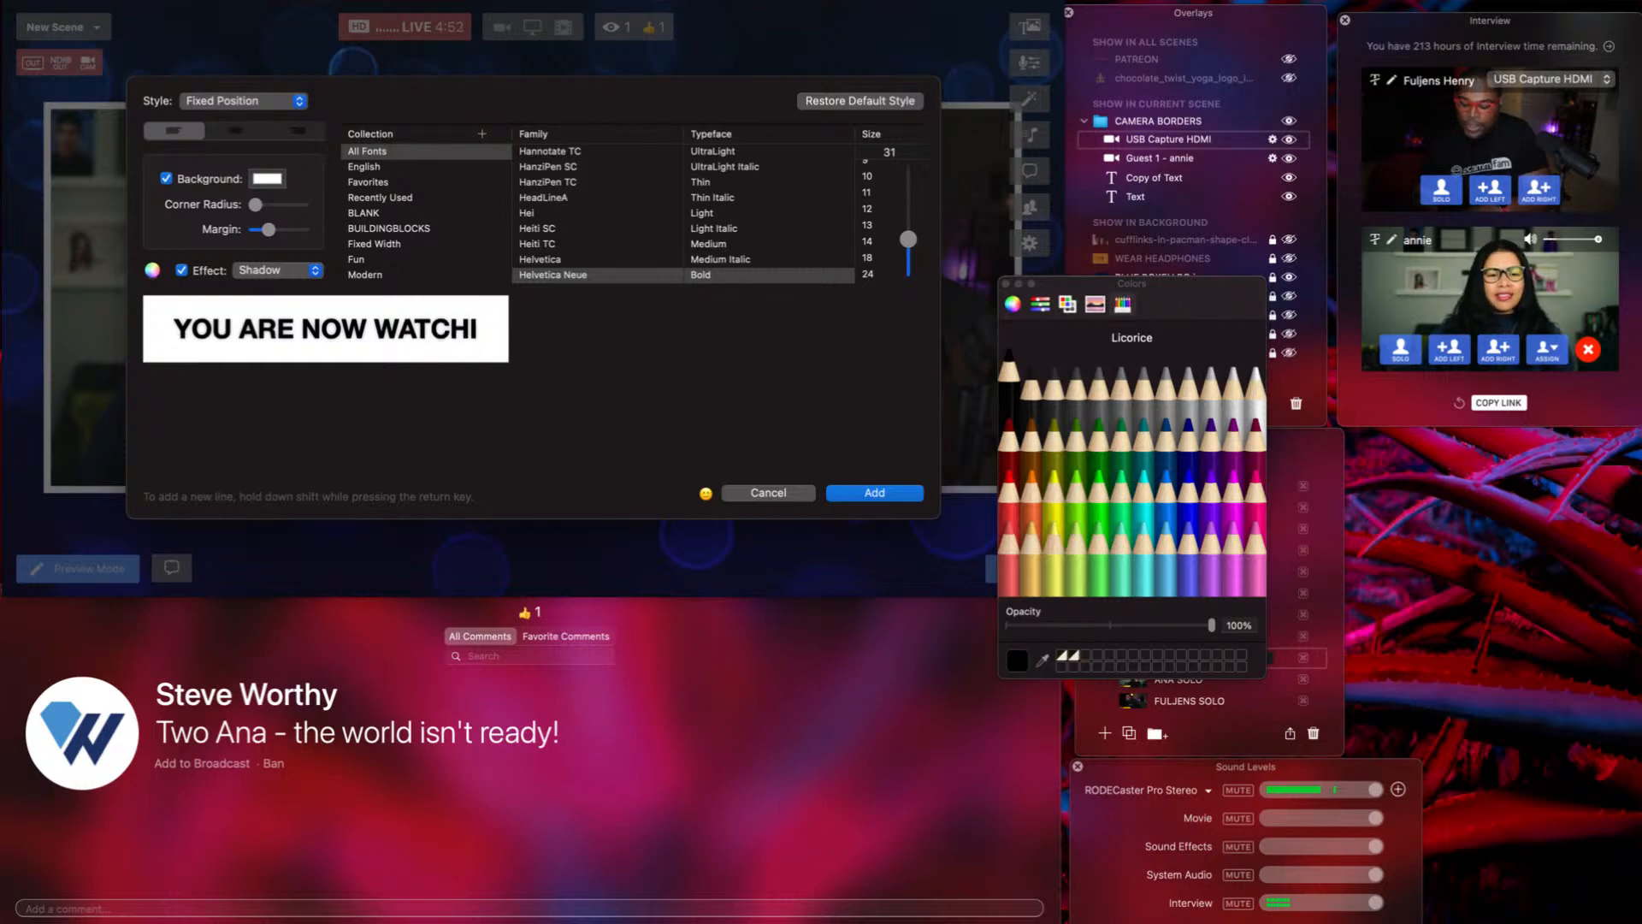
type("NG BUILDI")
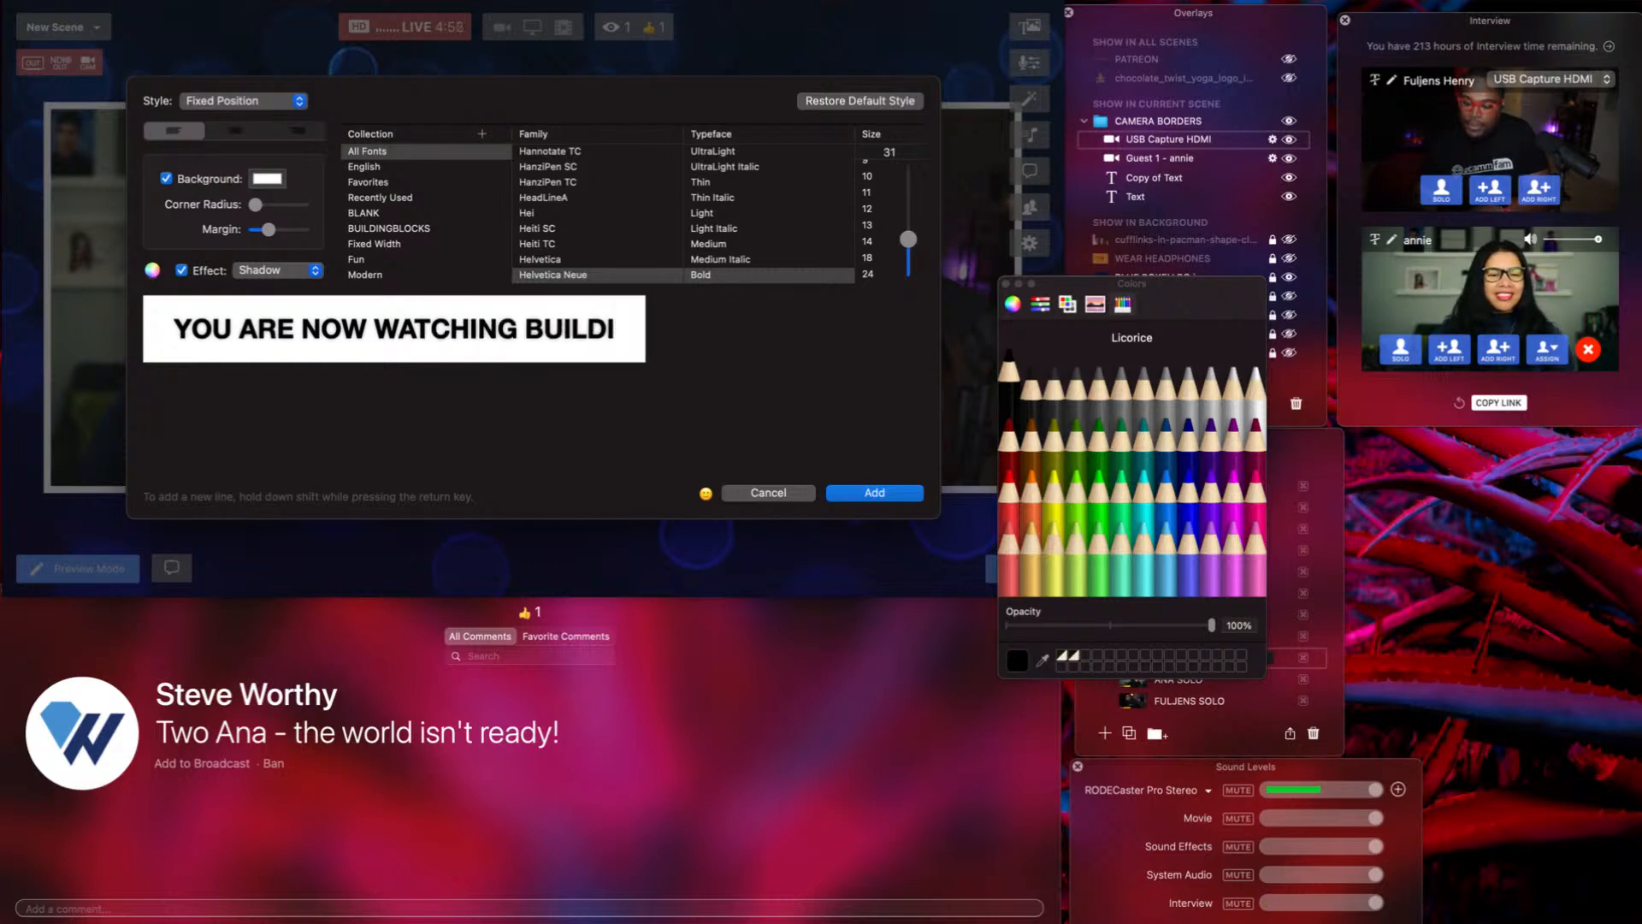
type("NGBLOCK")
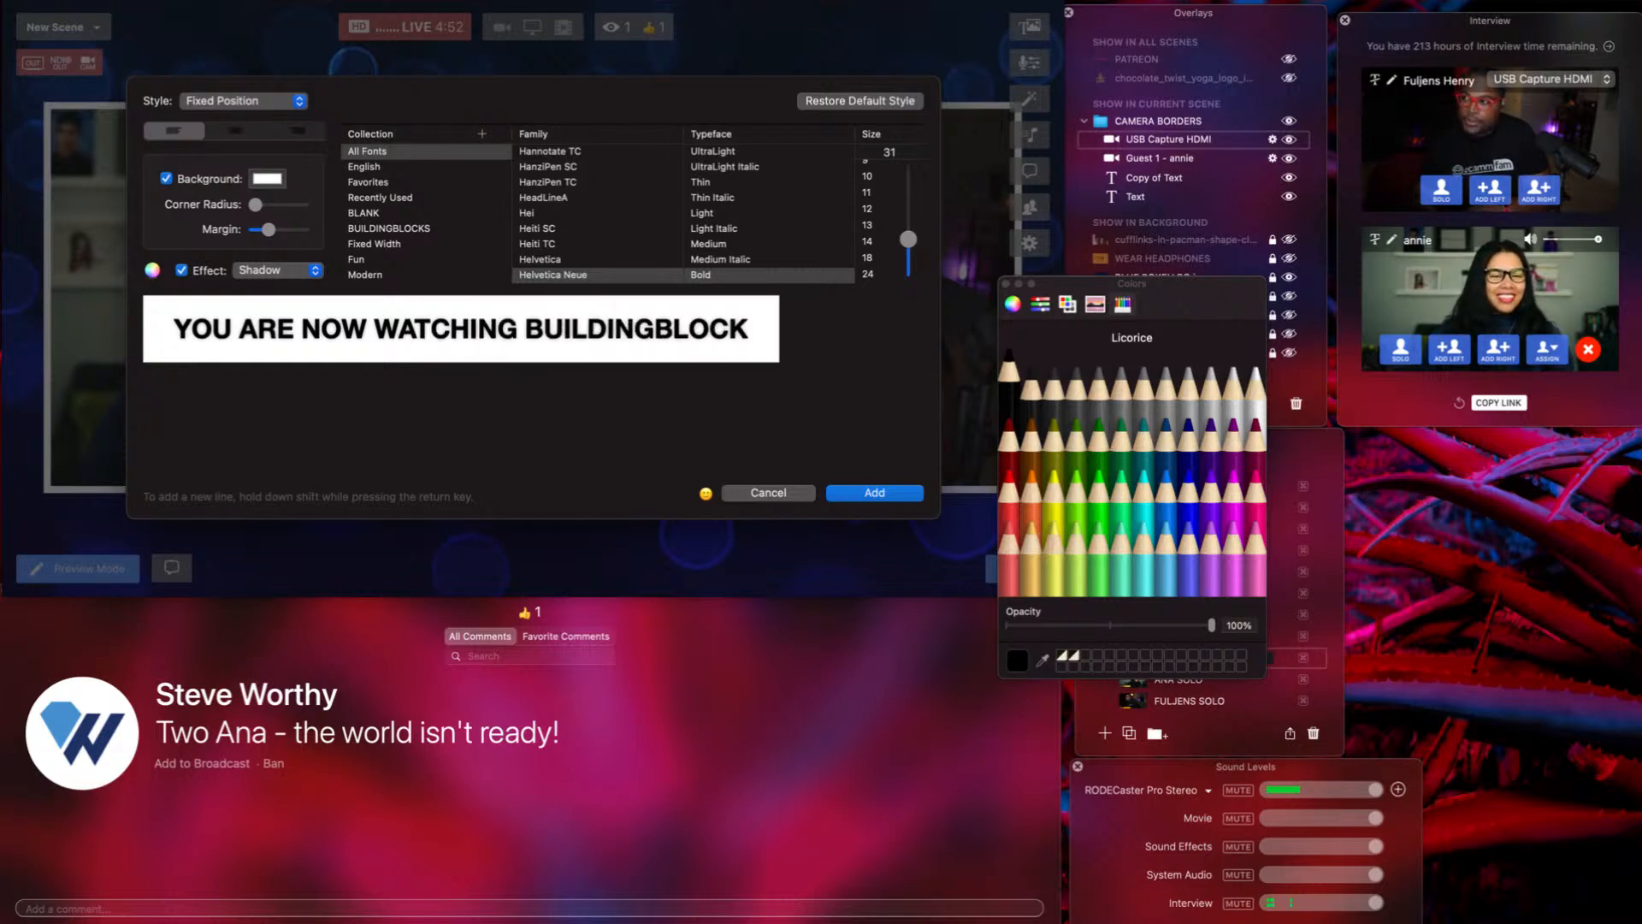
type("S")
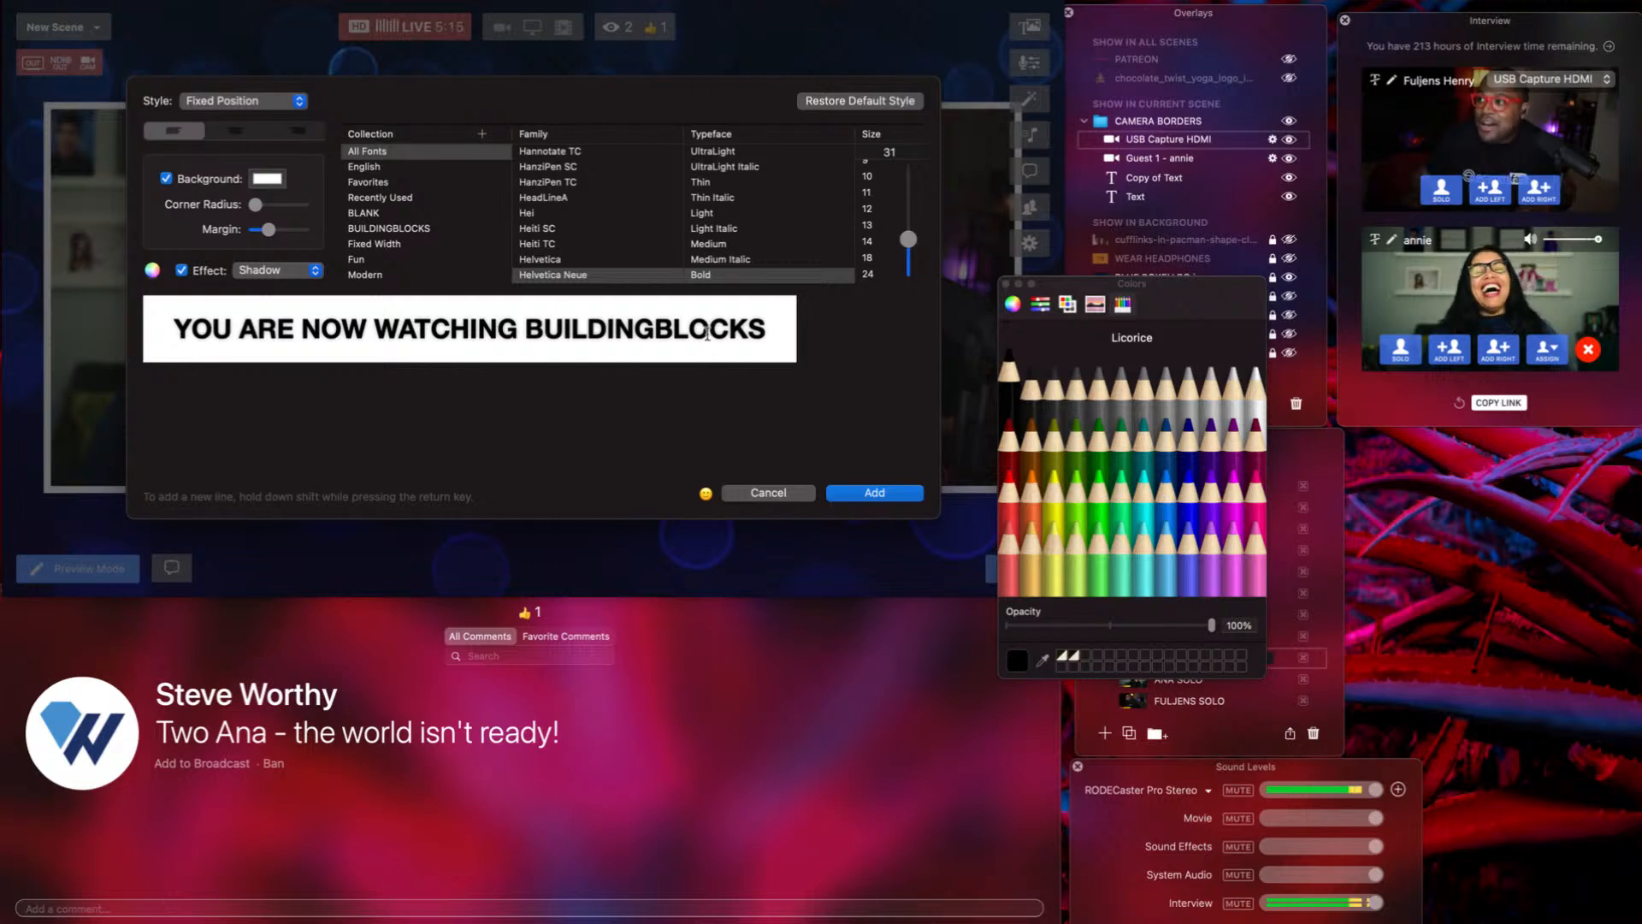
left_click(707, 332)
key("BackSpace")
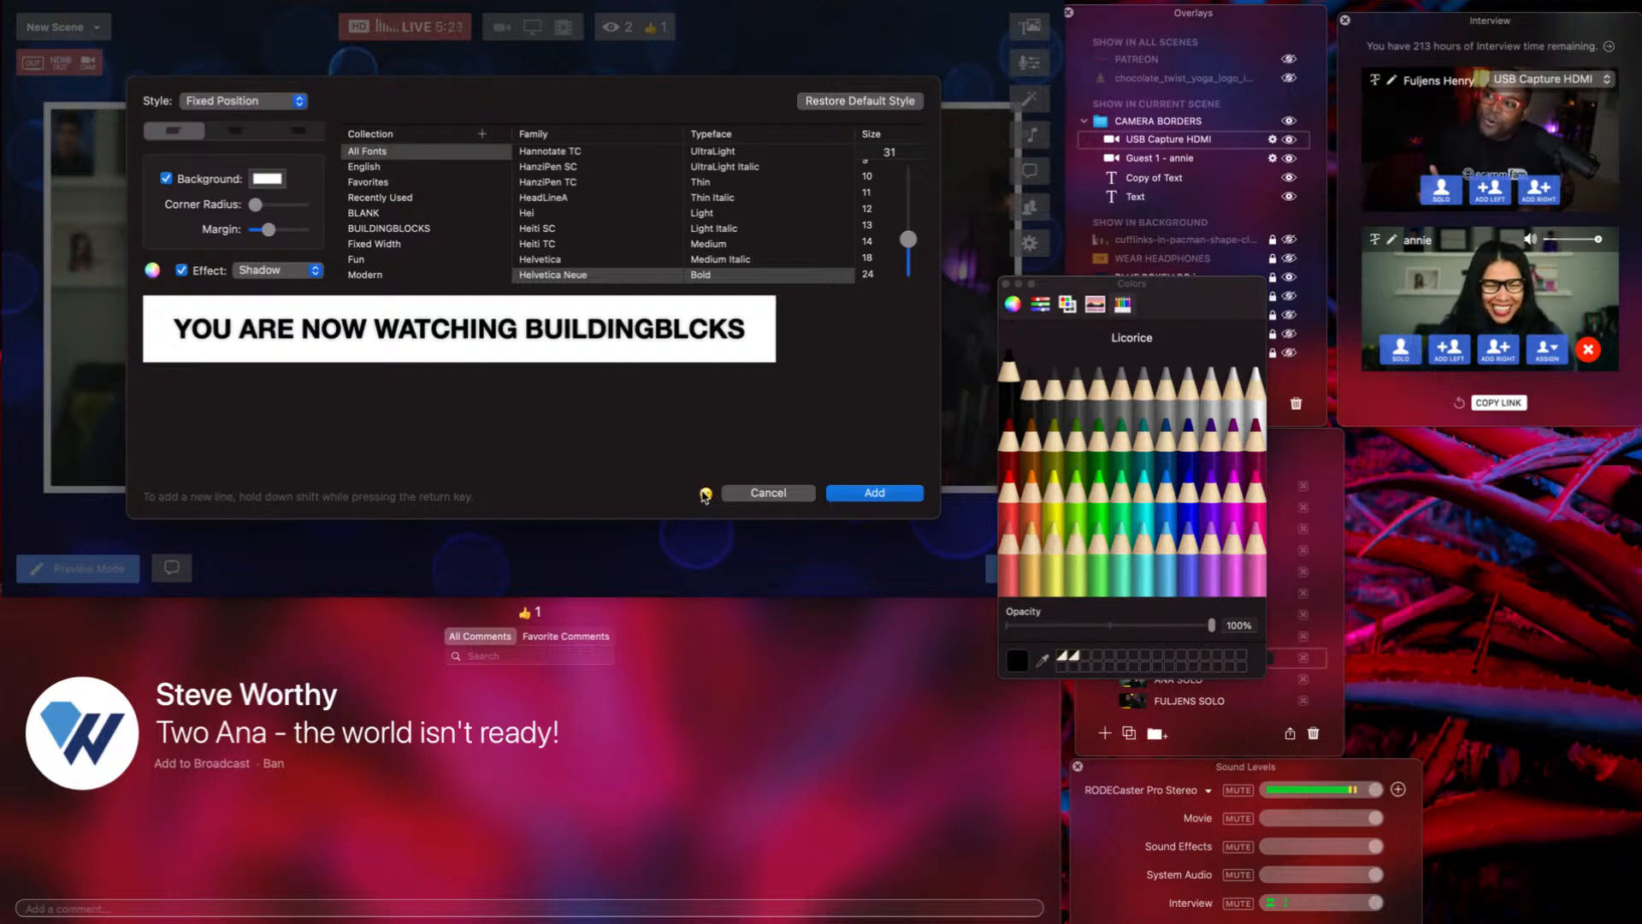
Add the smiling face with glasses emoji and place the banner in the scene.
left_click(706, 494)
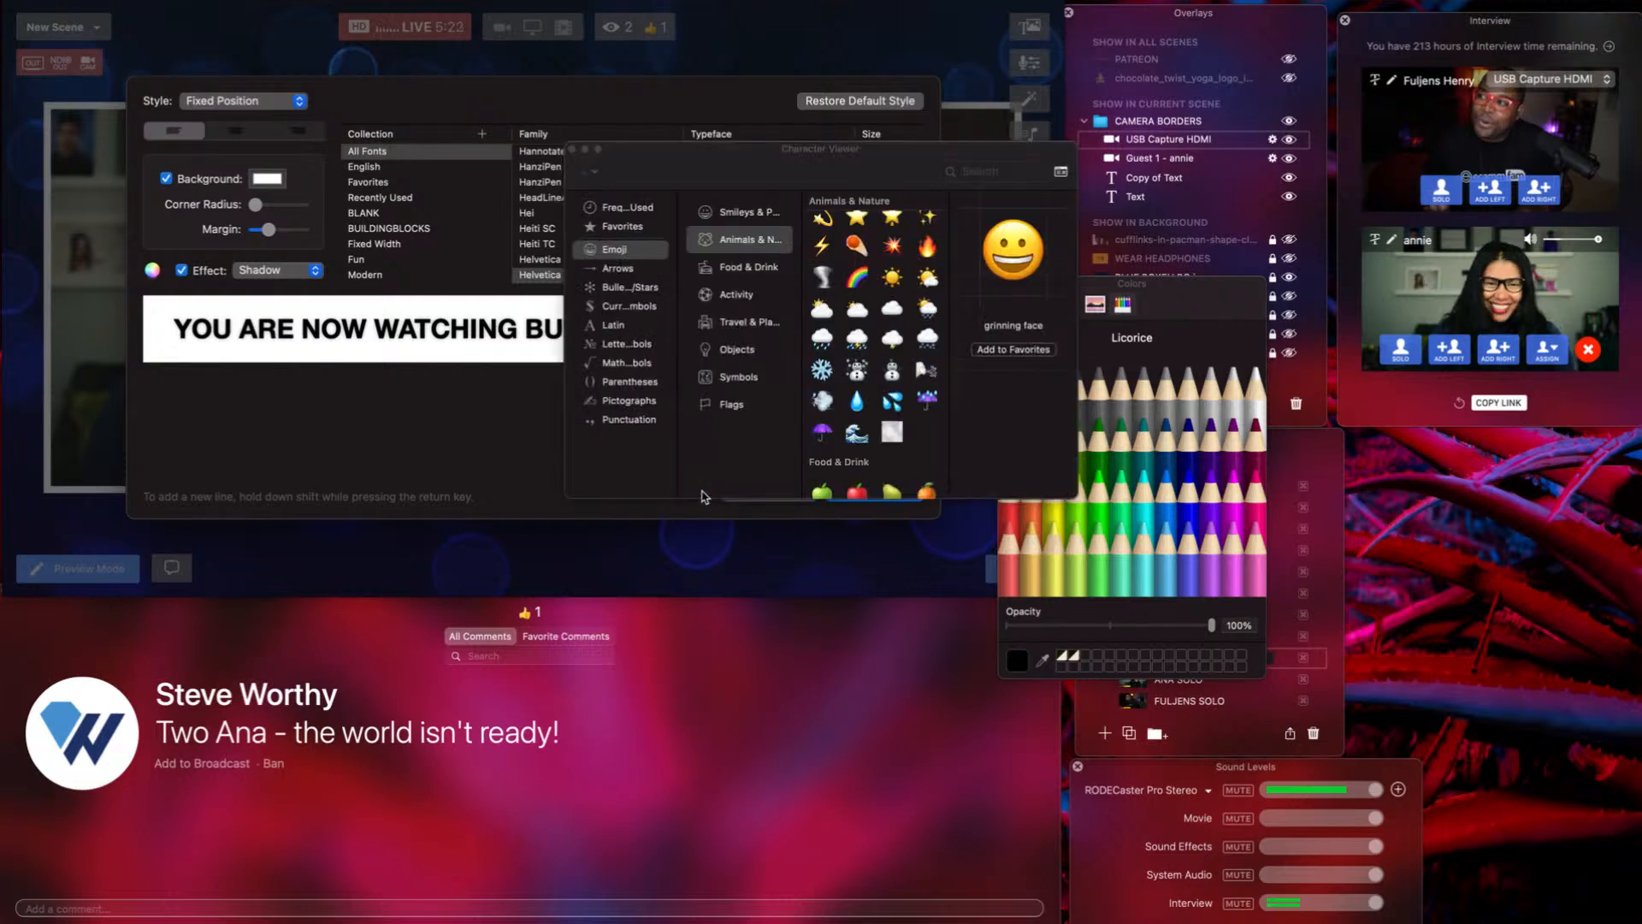
left_click(741, 214)
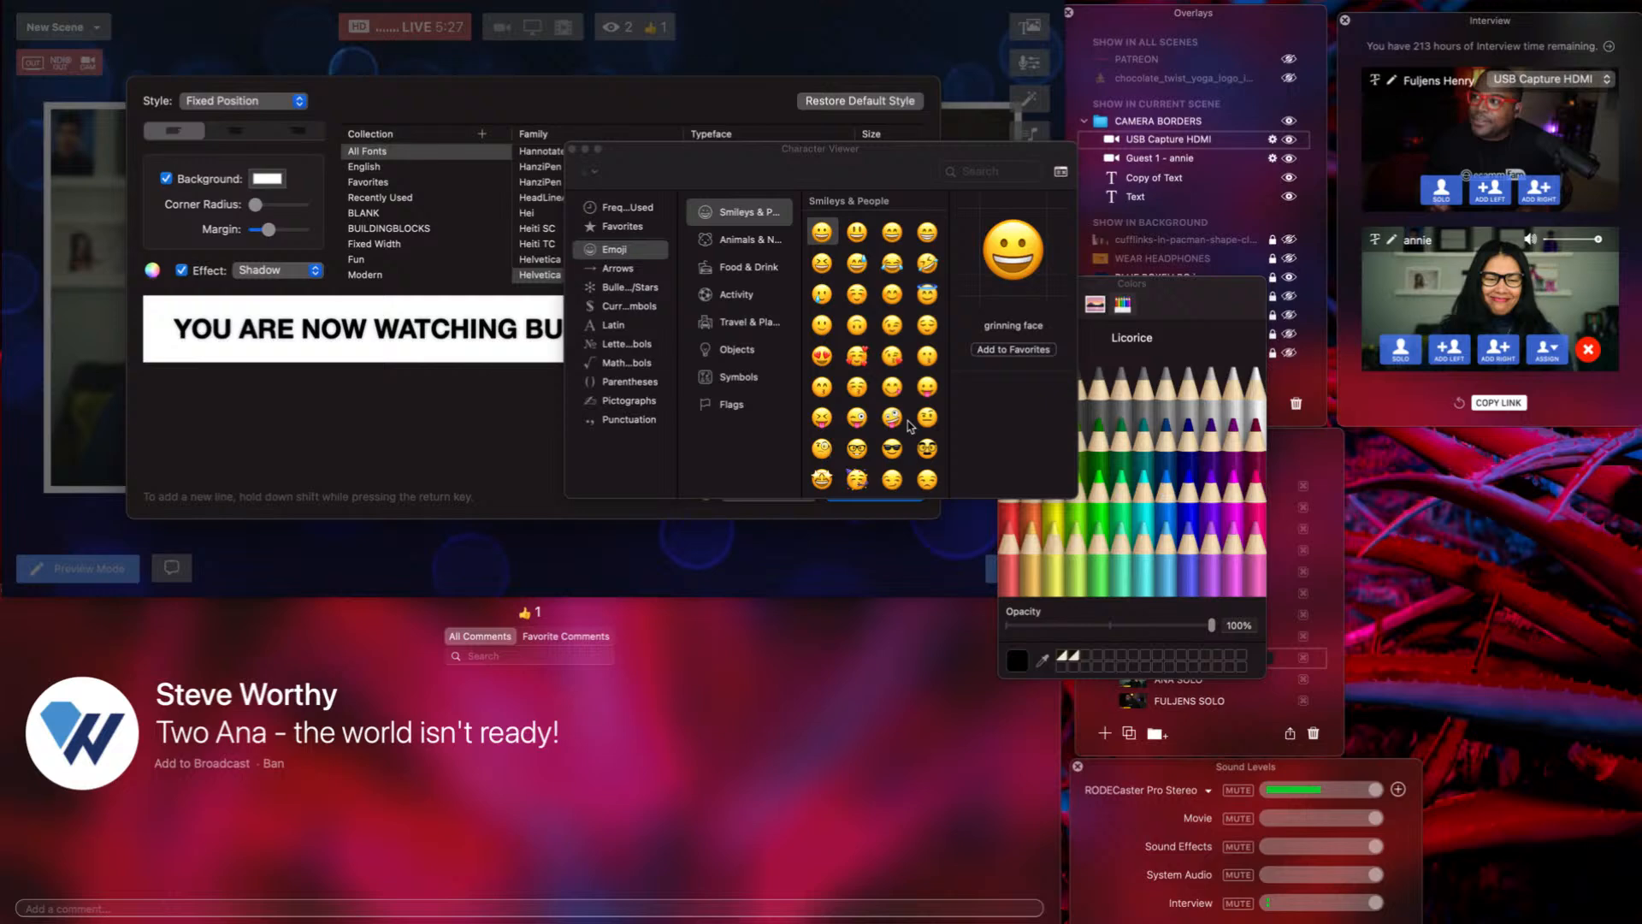
left_click(858, 449)
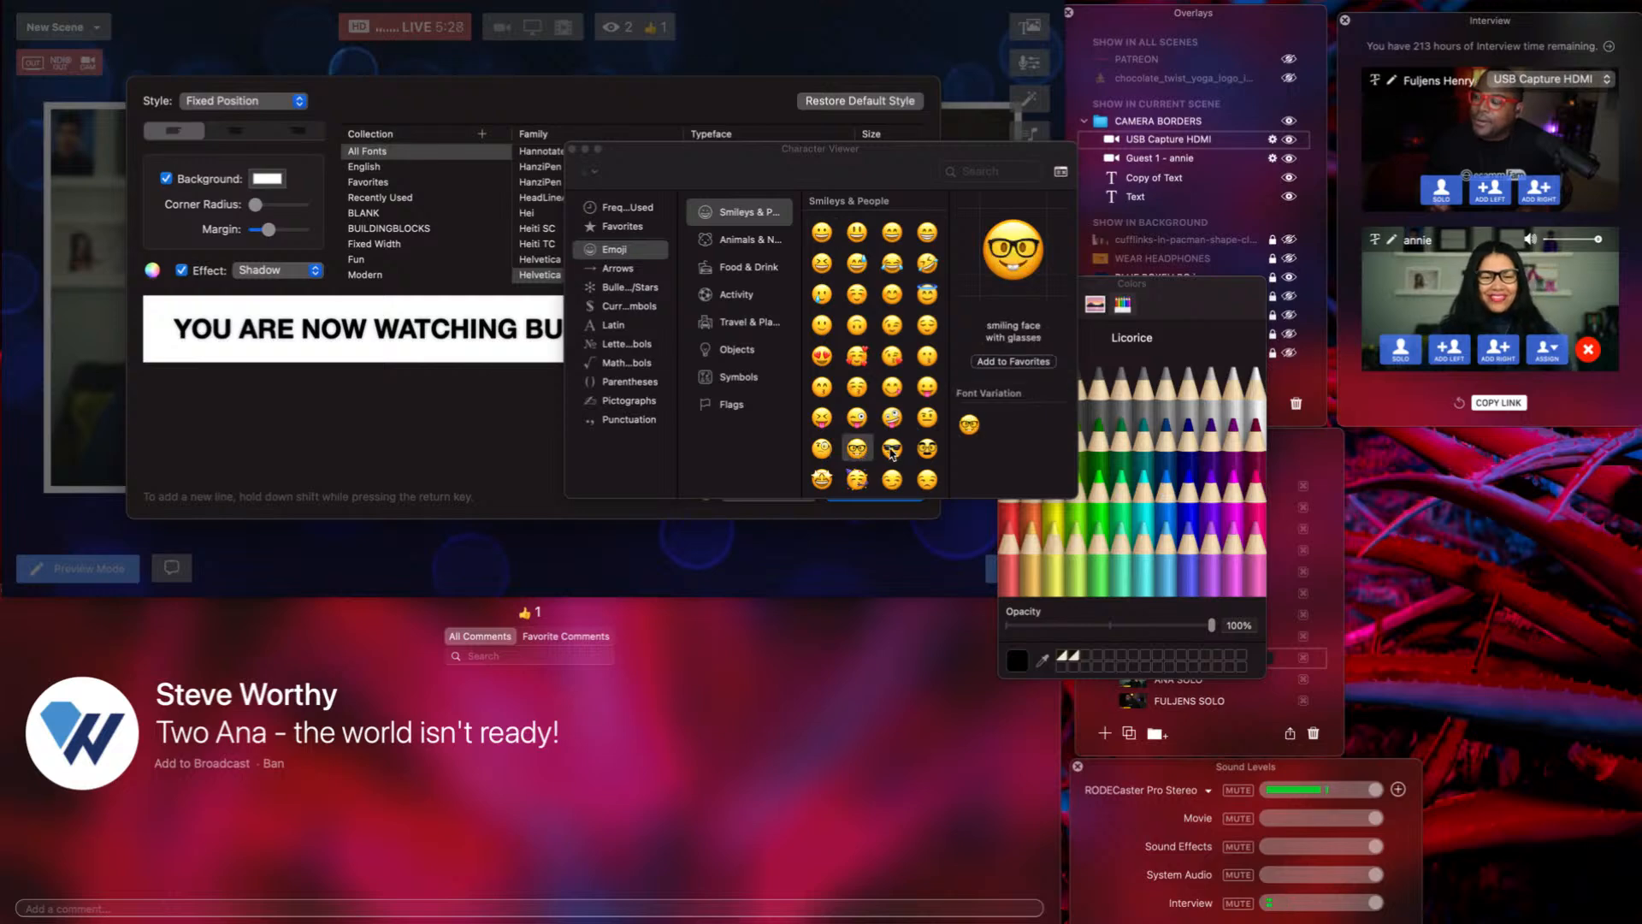
key("Return")
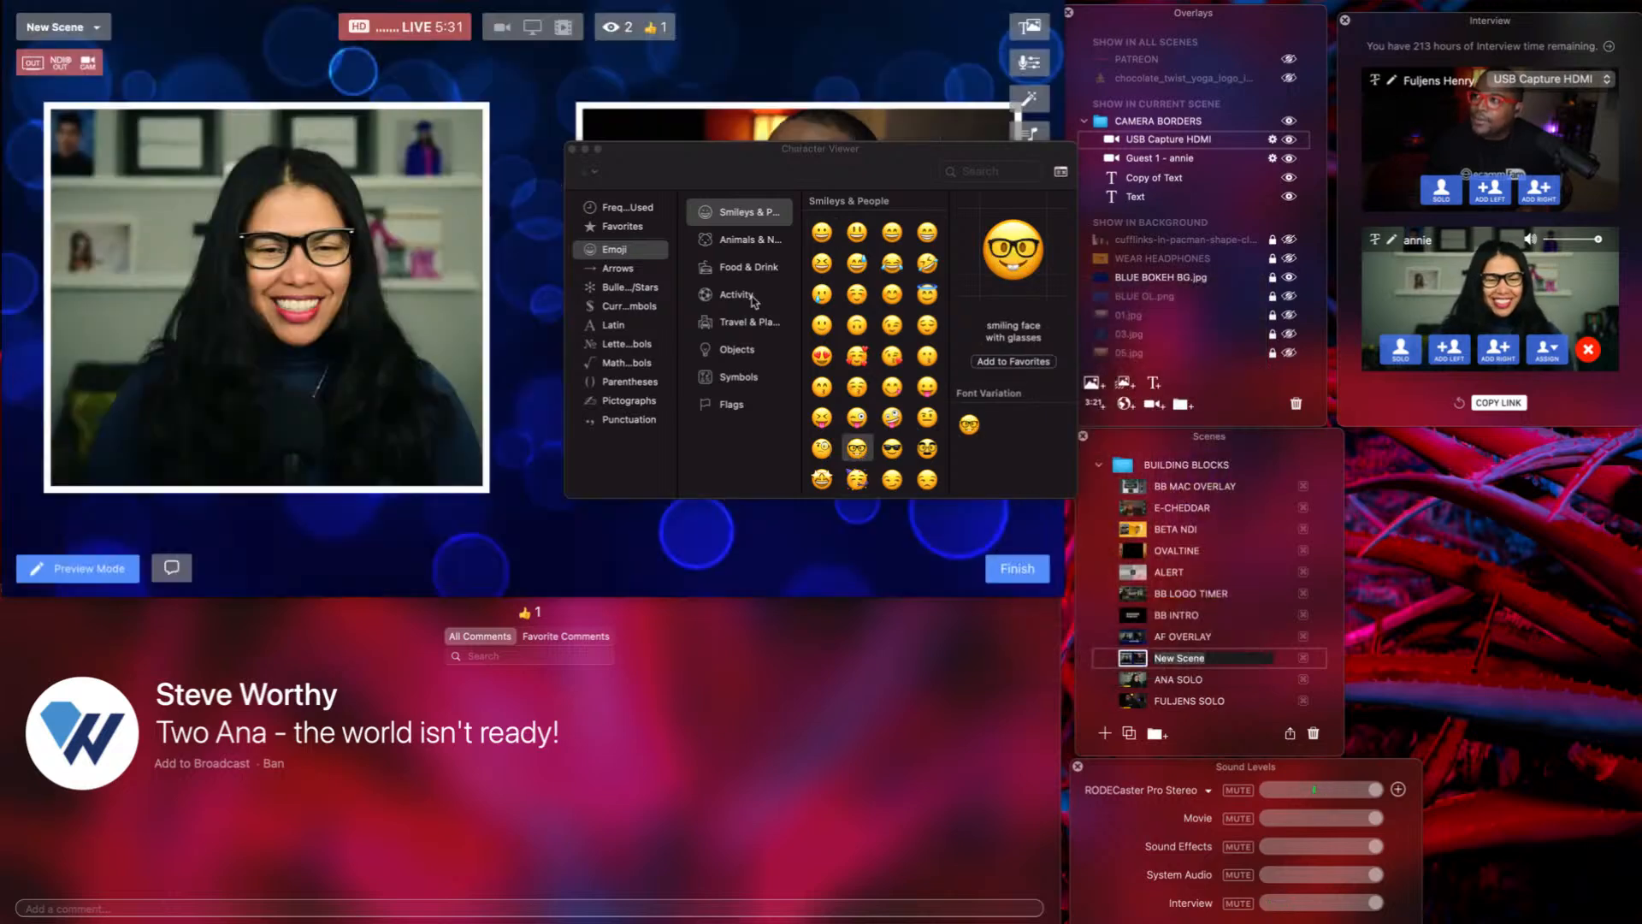
Insert the nerd-face emoji into the word BUILDINGBLCKS in the banner.
left_click(573, 150)
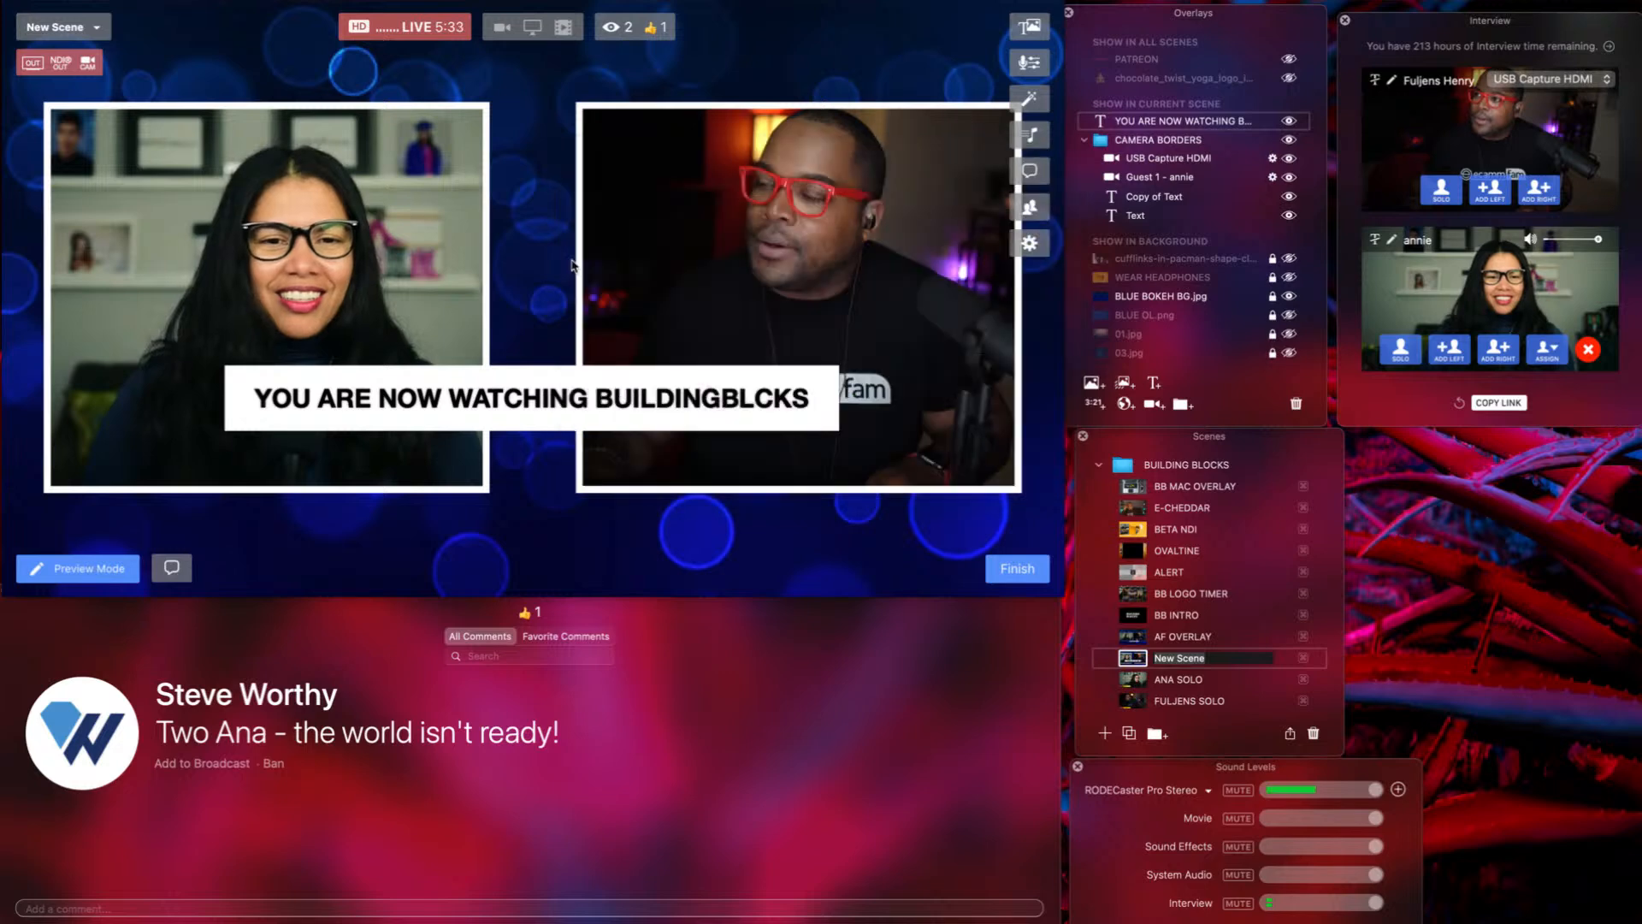
double_click(552, 418)
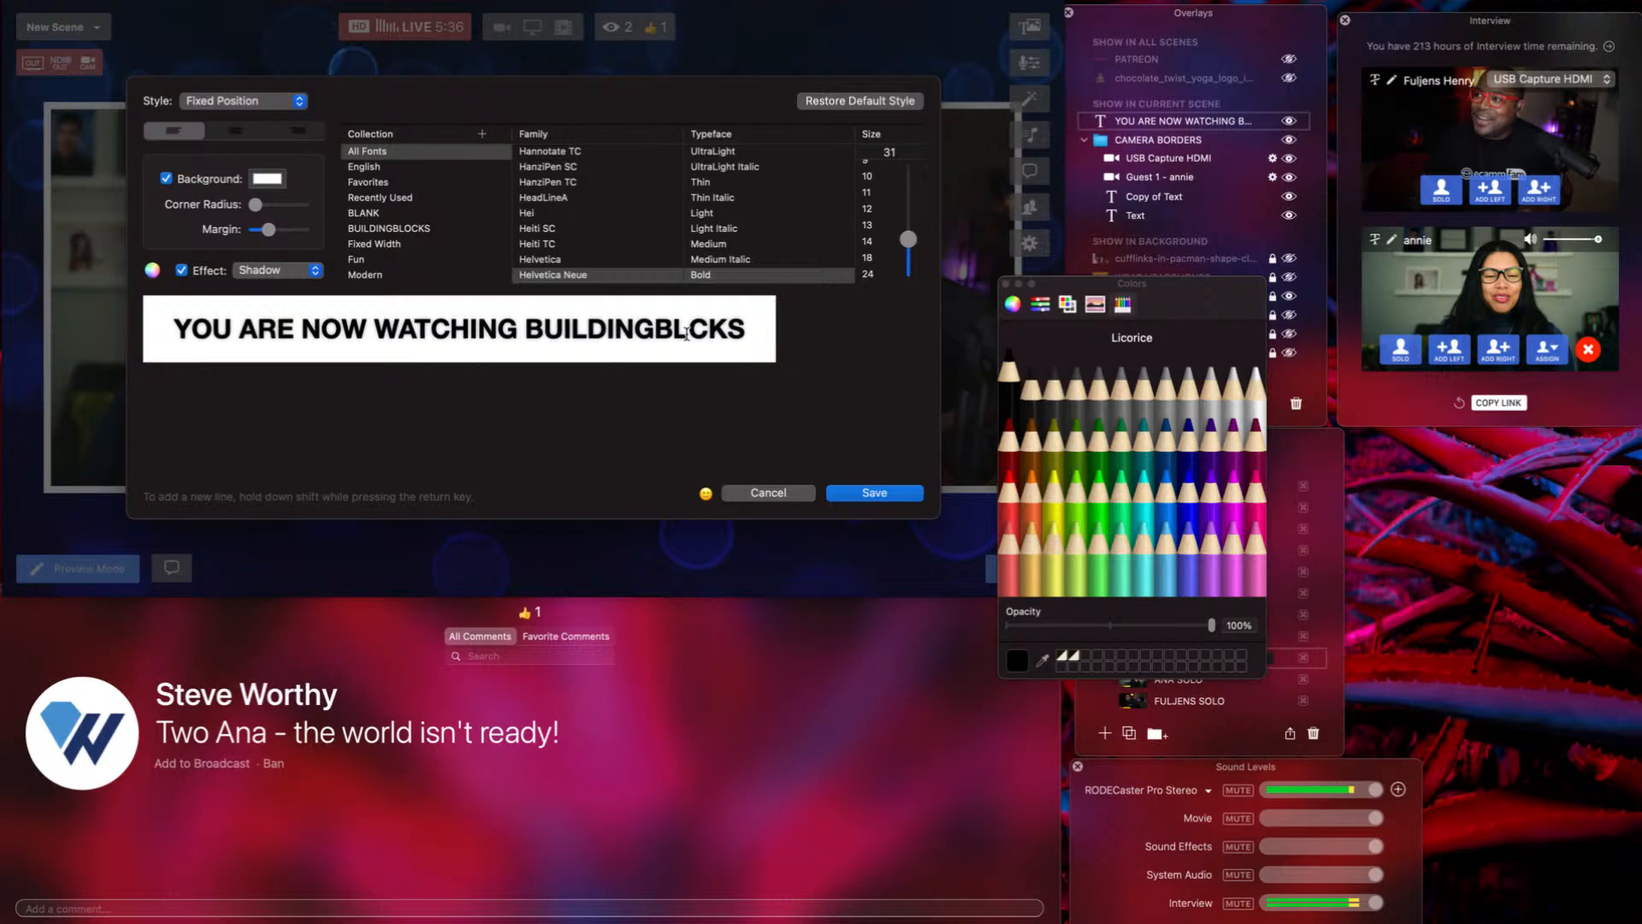
double_click(689, 333)
left_click(689, 337)
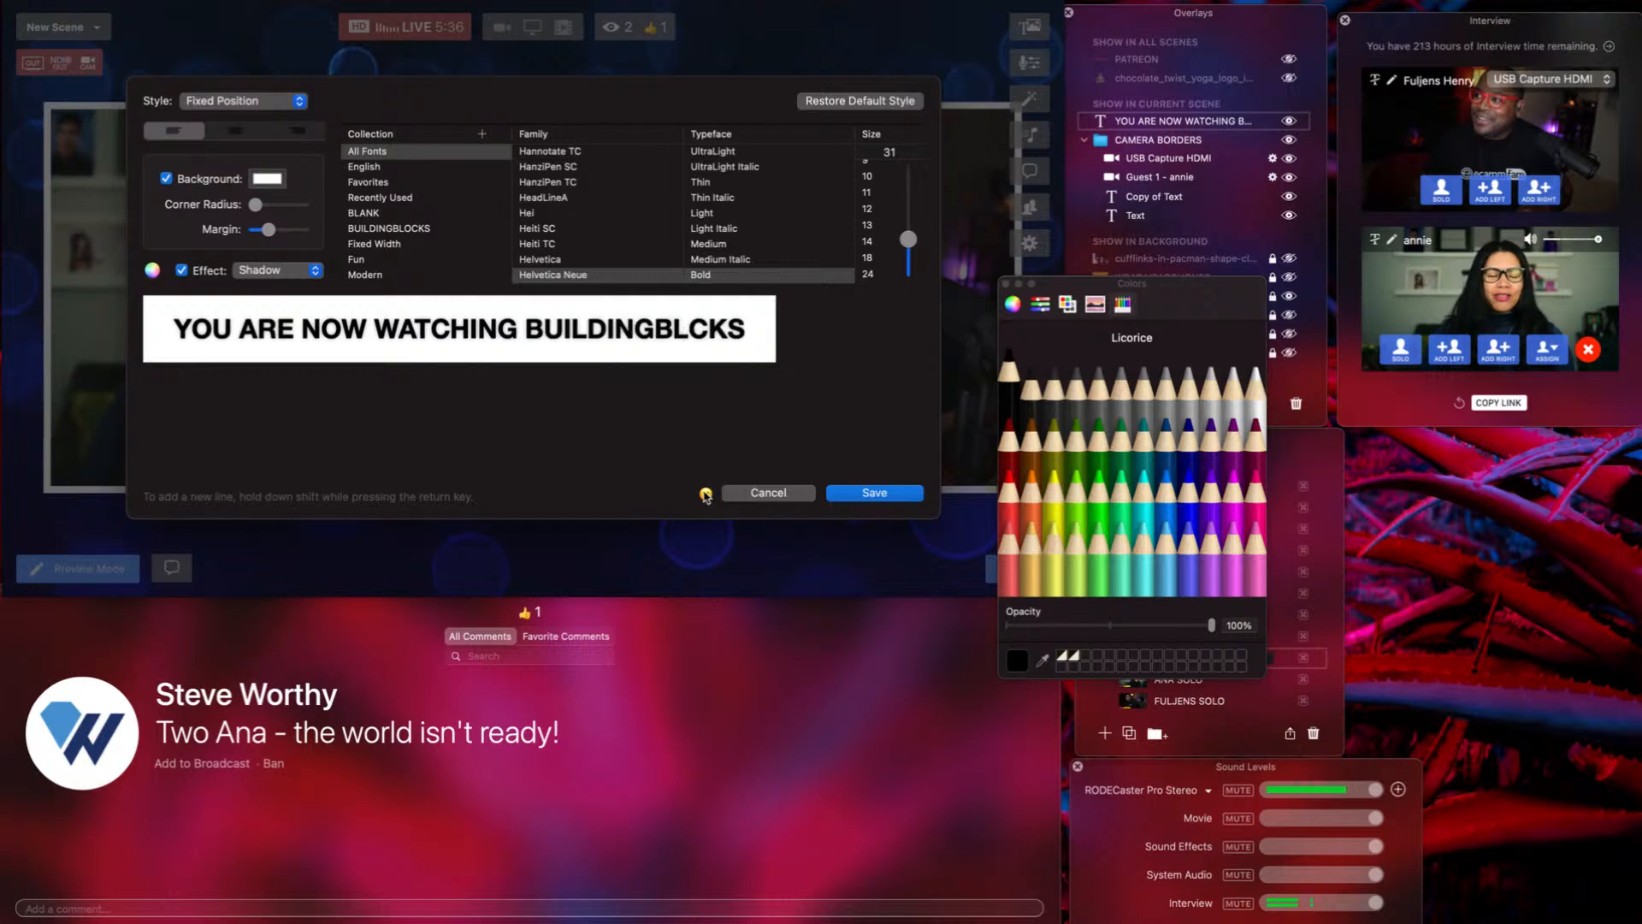
left_click(706, 495)
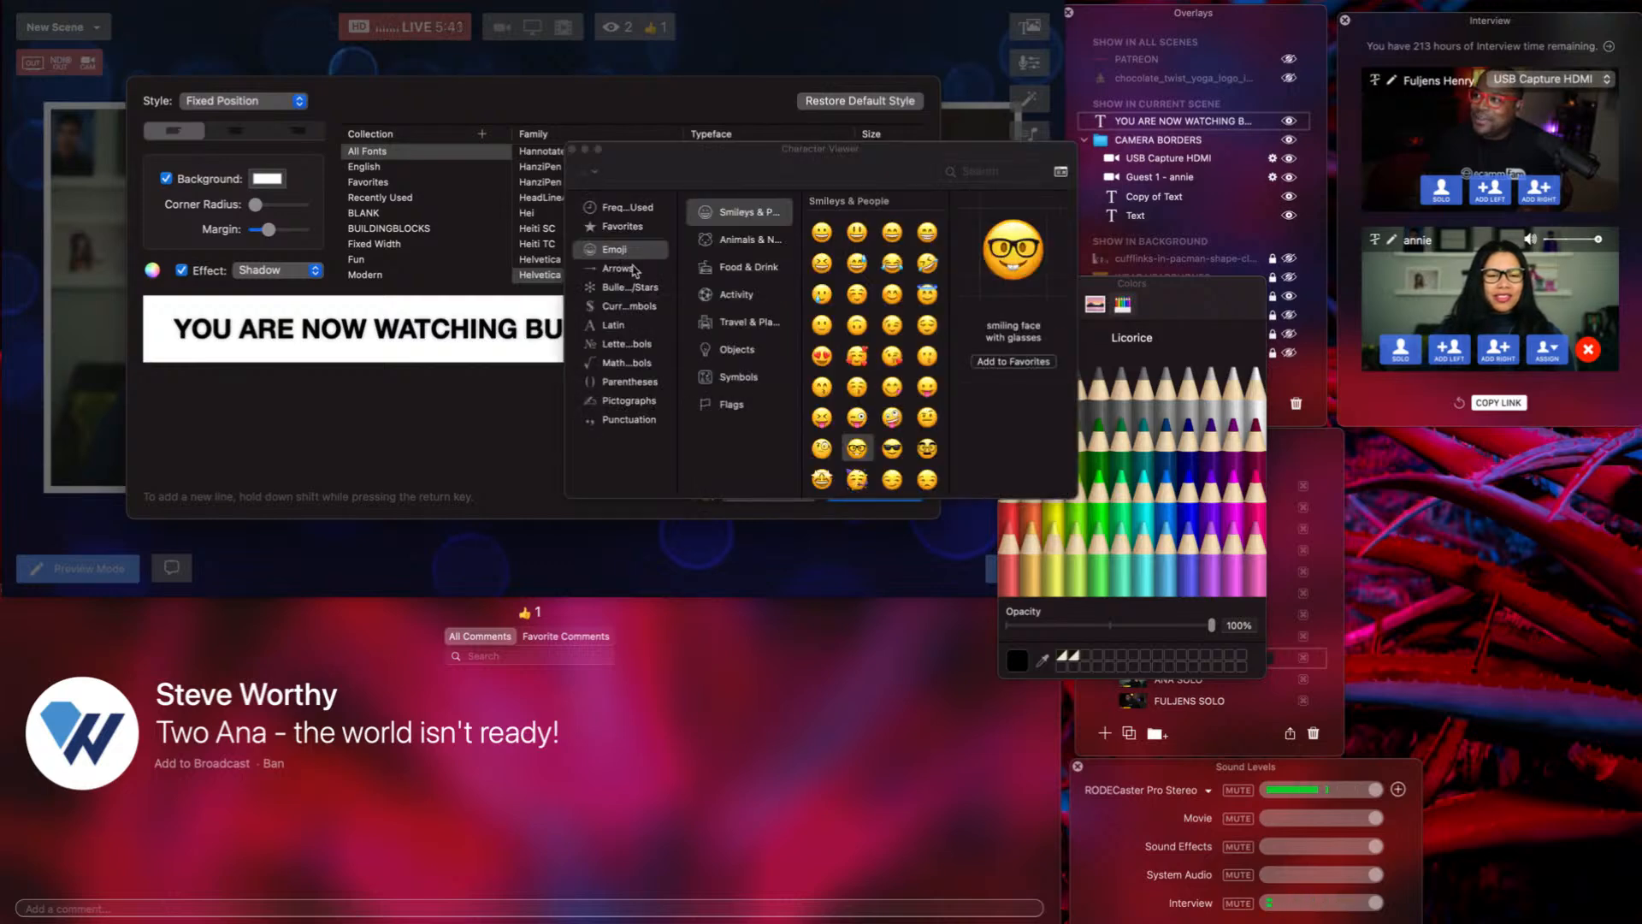
left_click(633, 208)
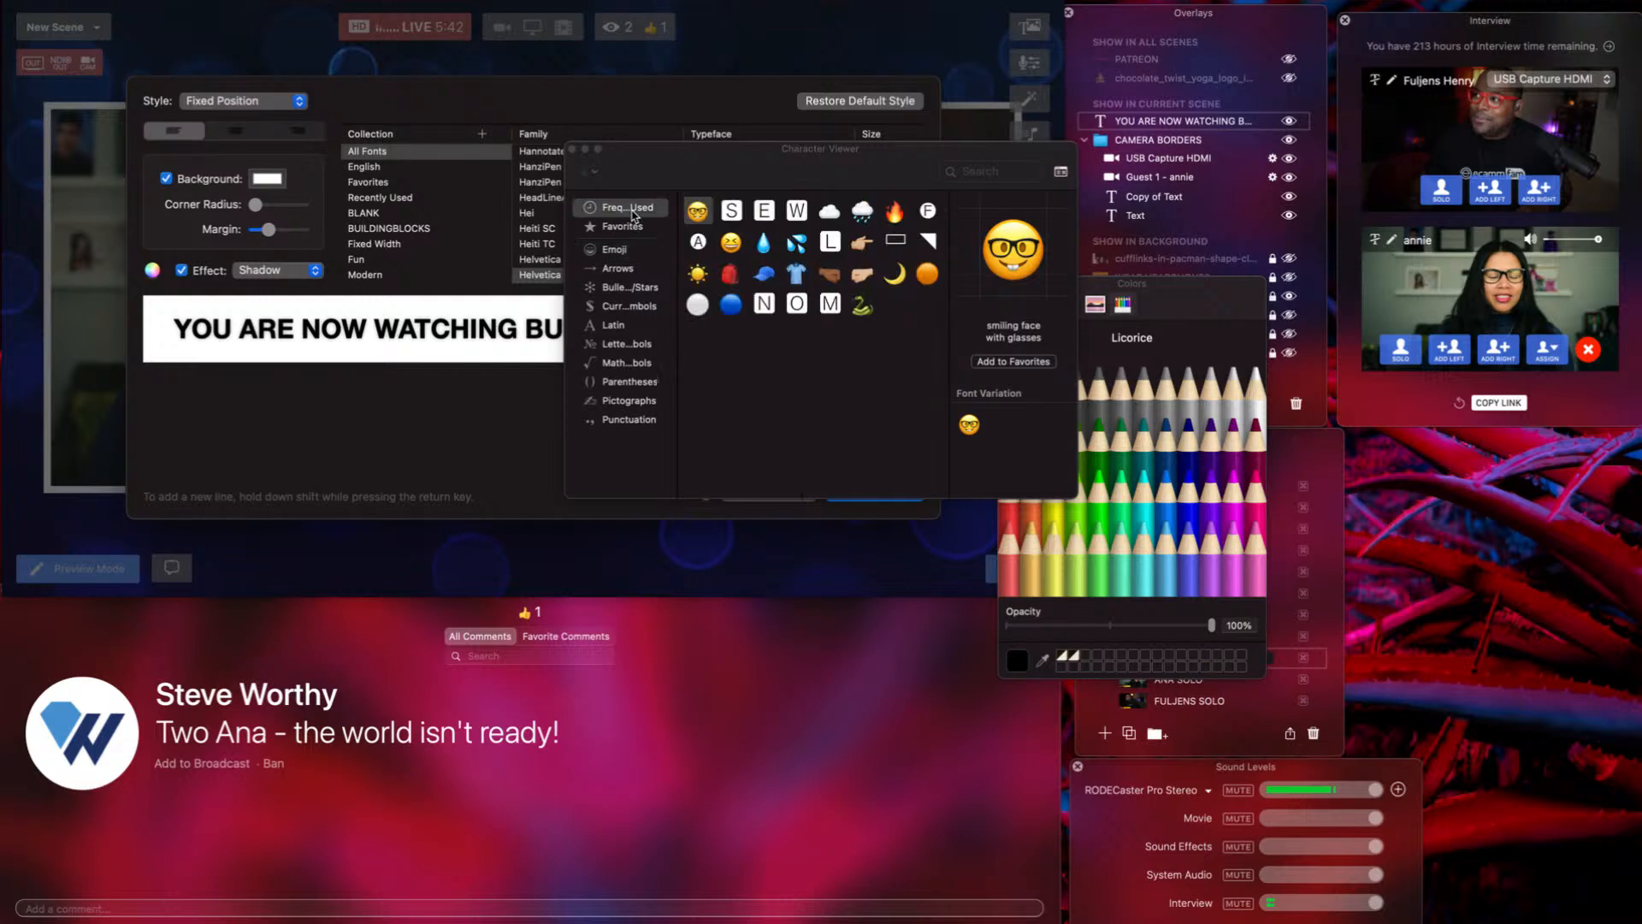
double_click(698, 212)
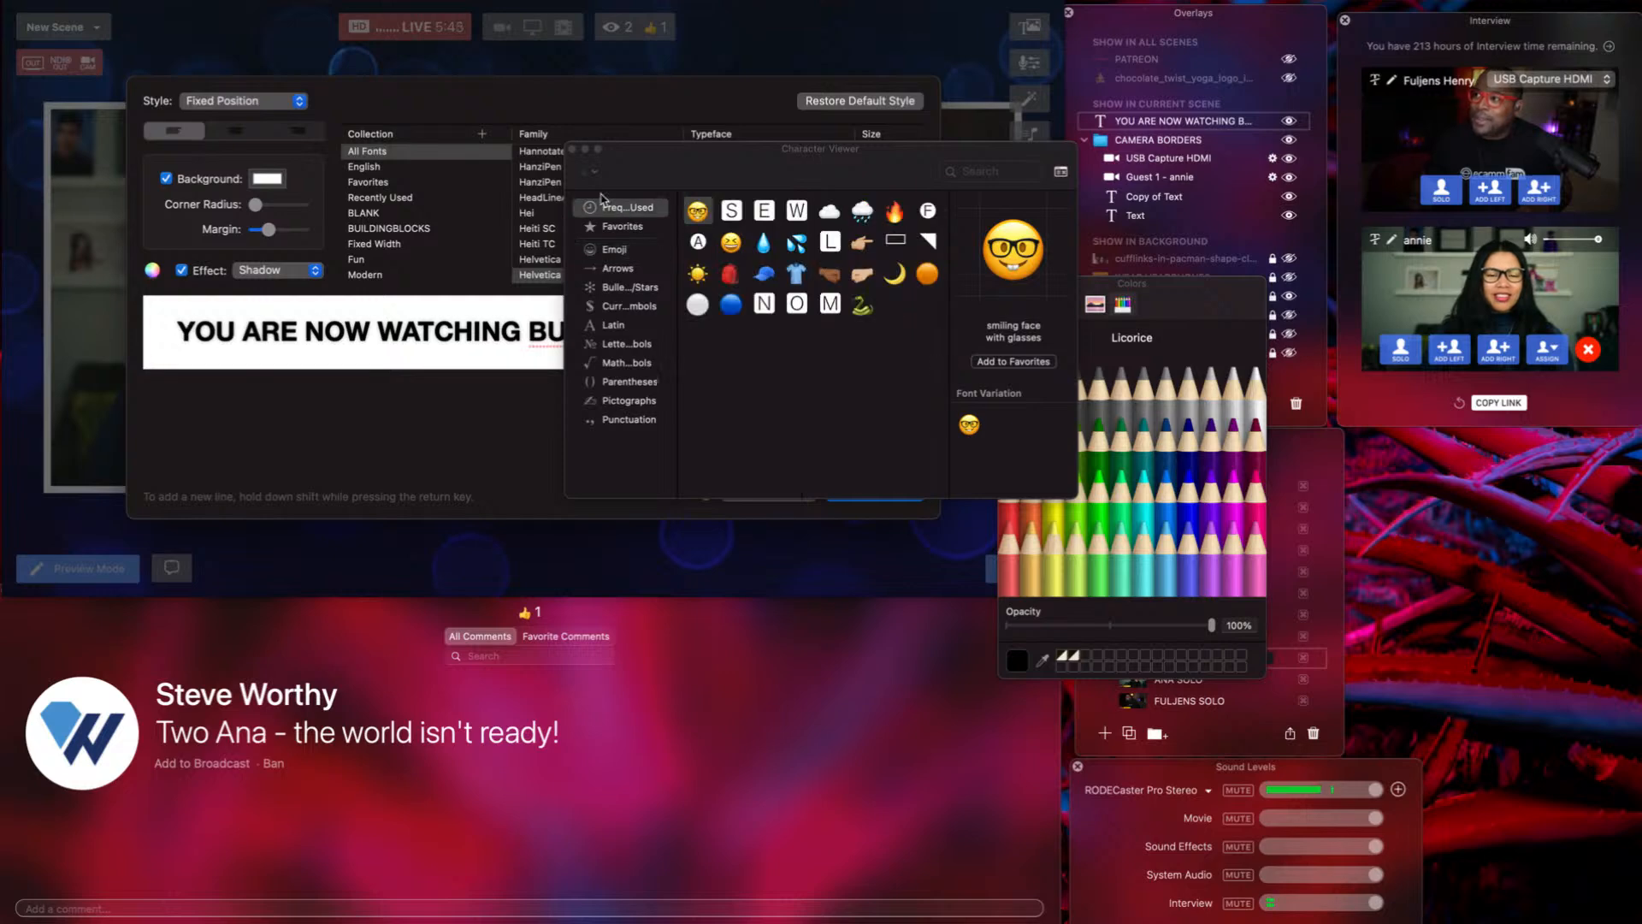
Change the banner style to Scrolling Ticker and save it.
left_click(572, 149)
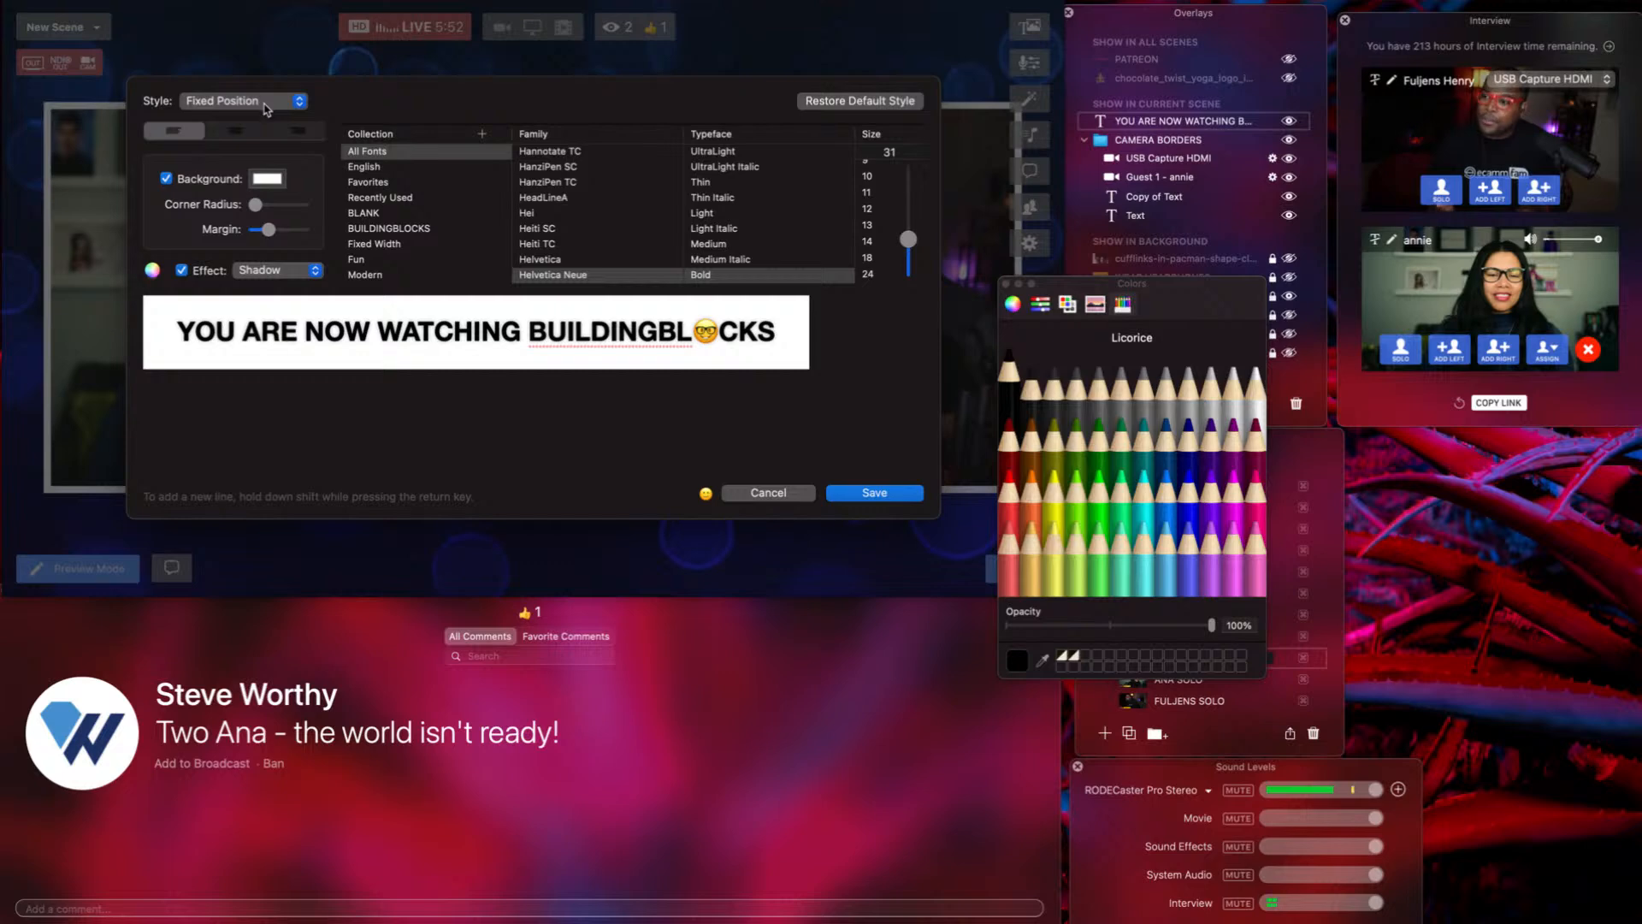
left_click(265, 109)
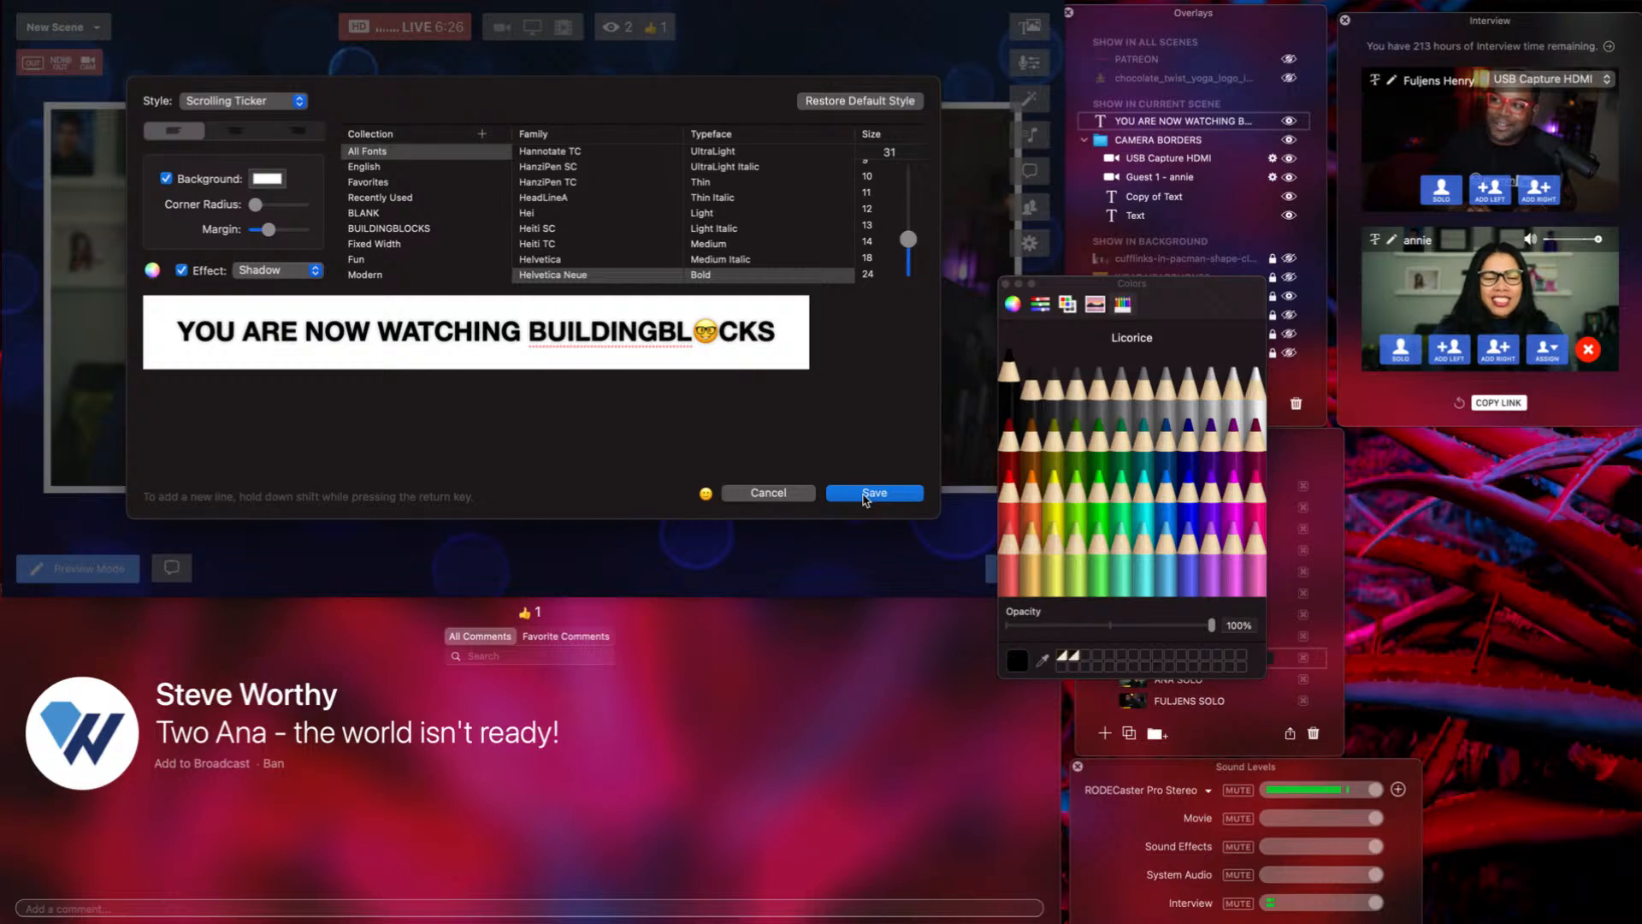
left_click(865, 494)
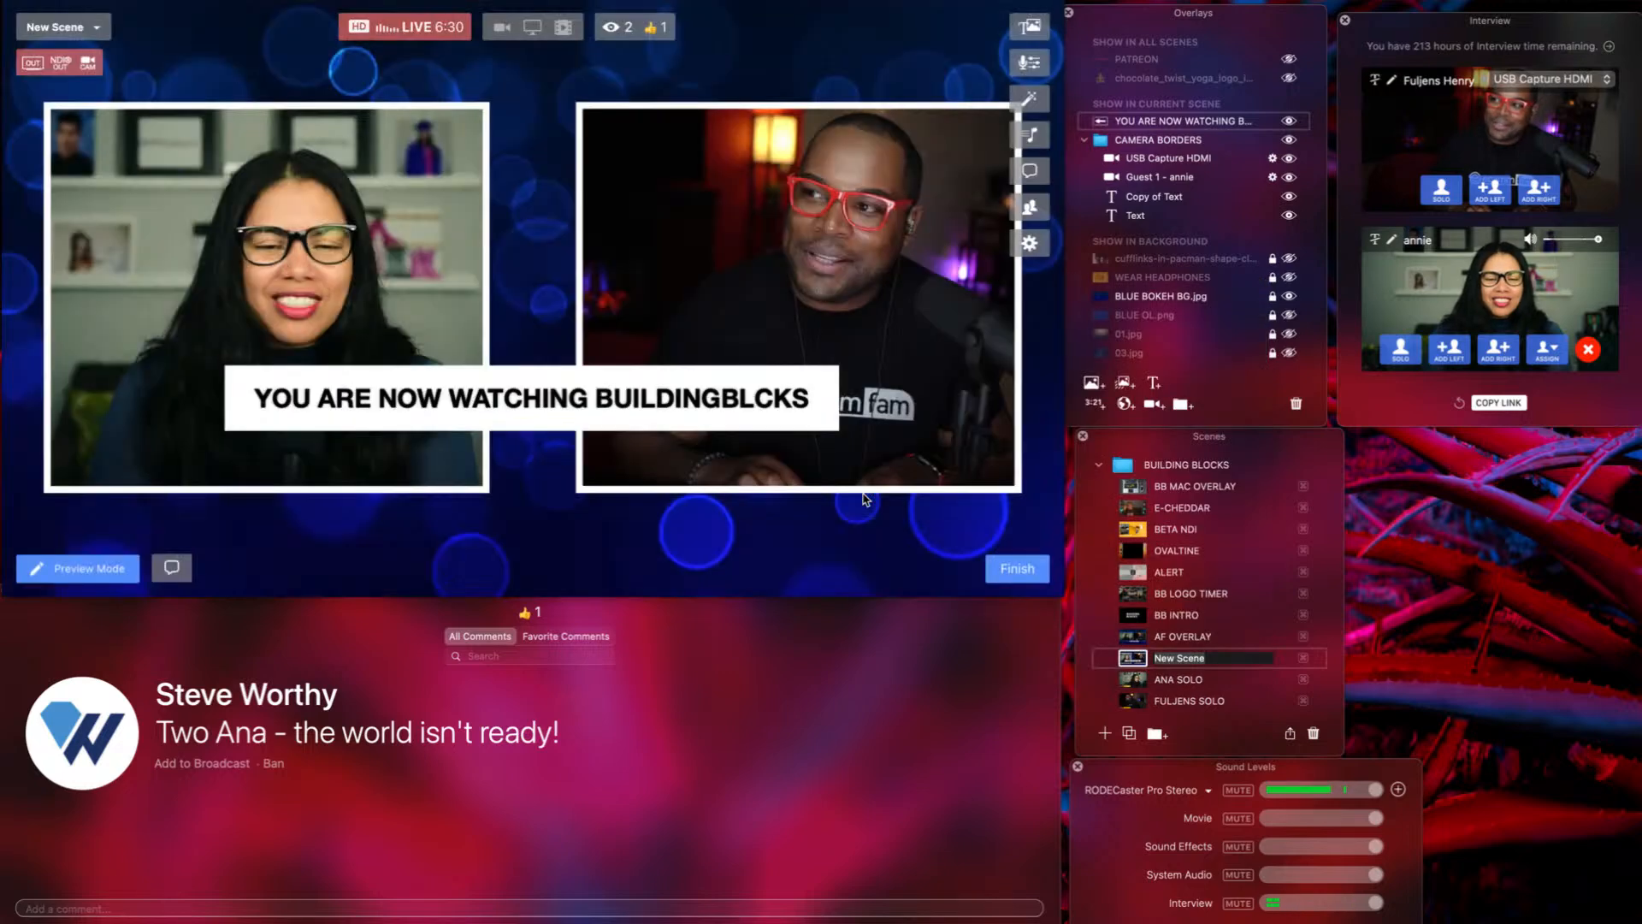
Move the ticker down, reduce its text size to 20, and settle it on the bottom edge.
left_click_drag(691, 389, 685, 503)
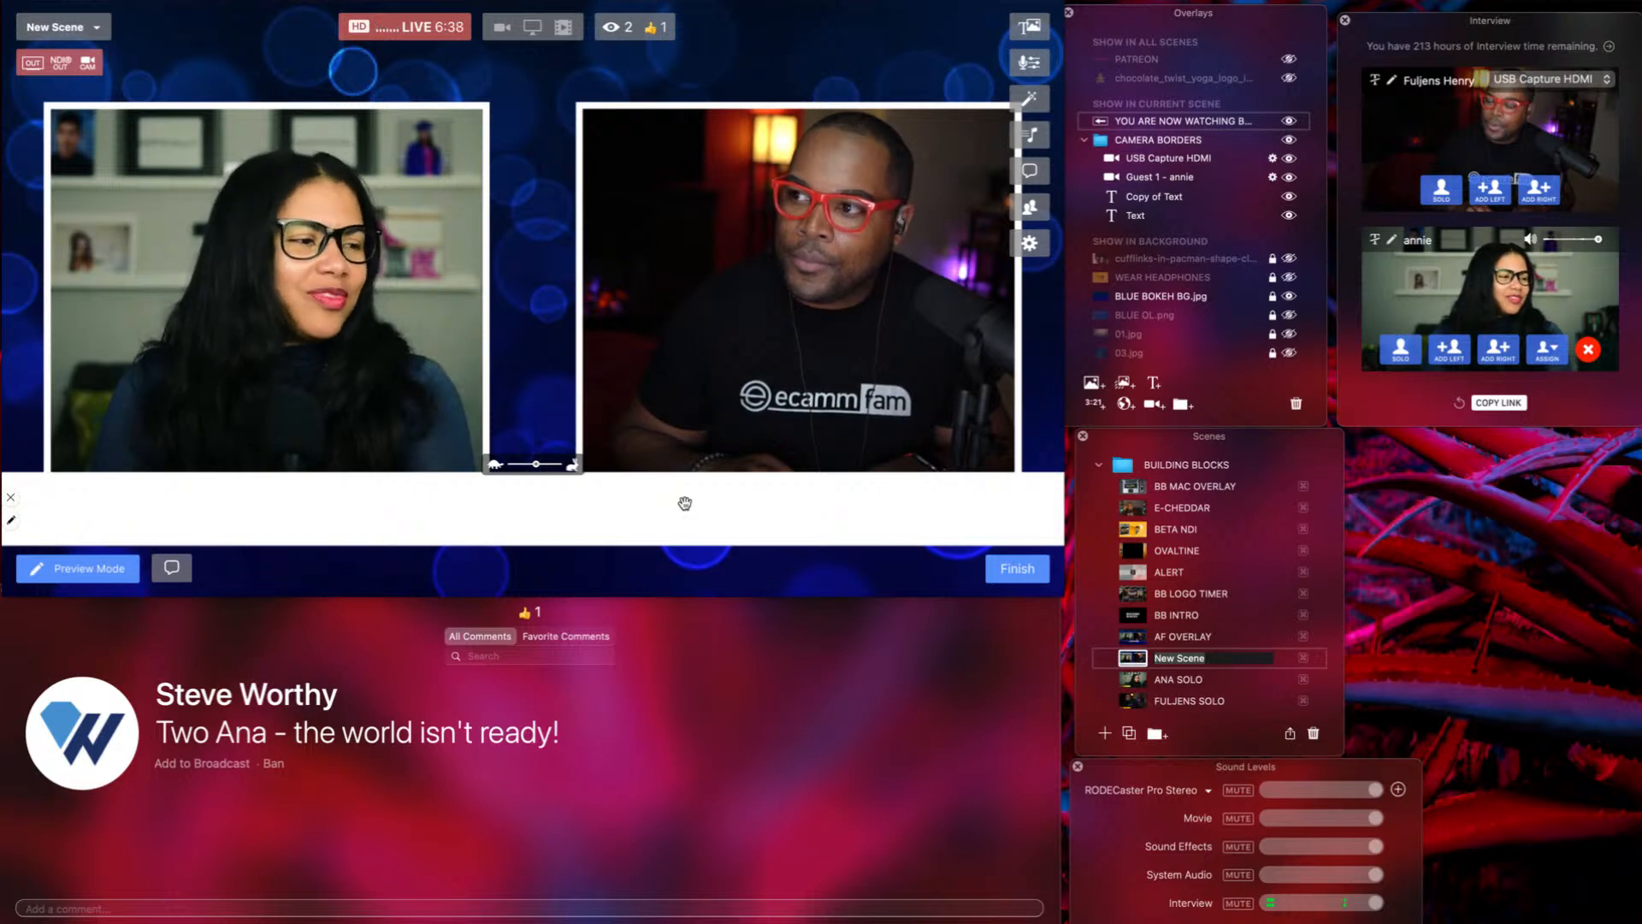
double_click(685, 503)
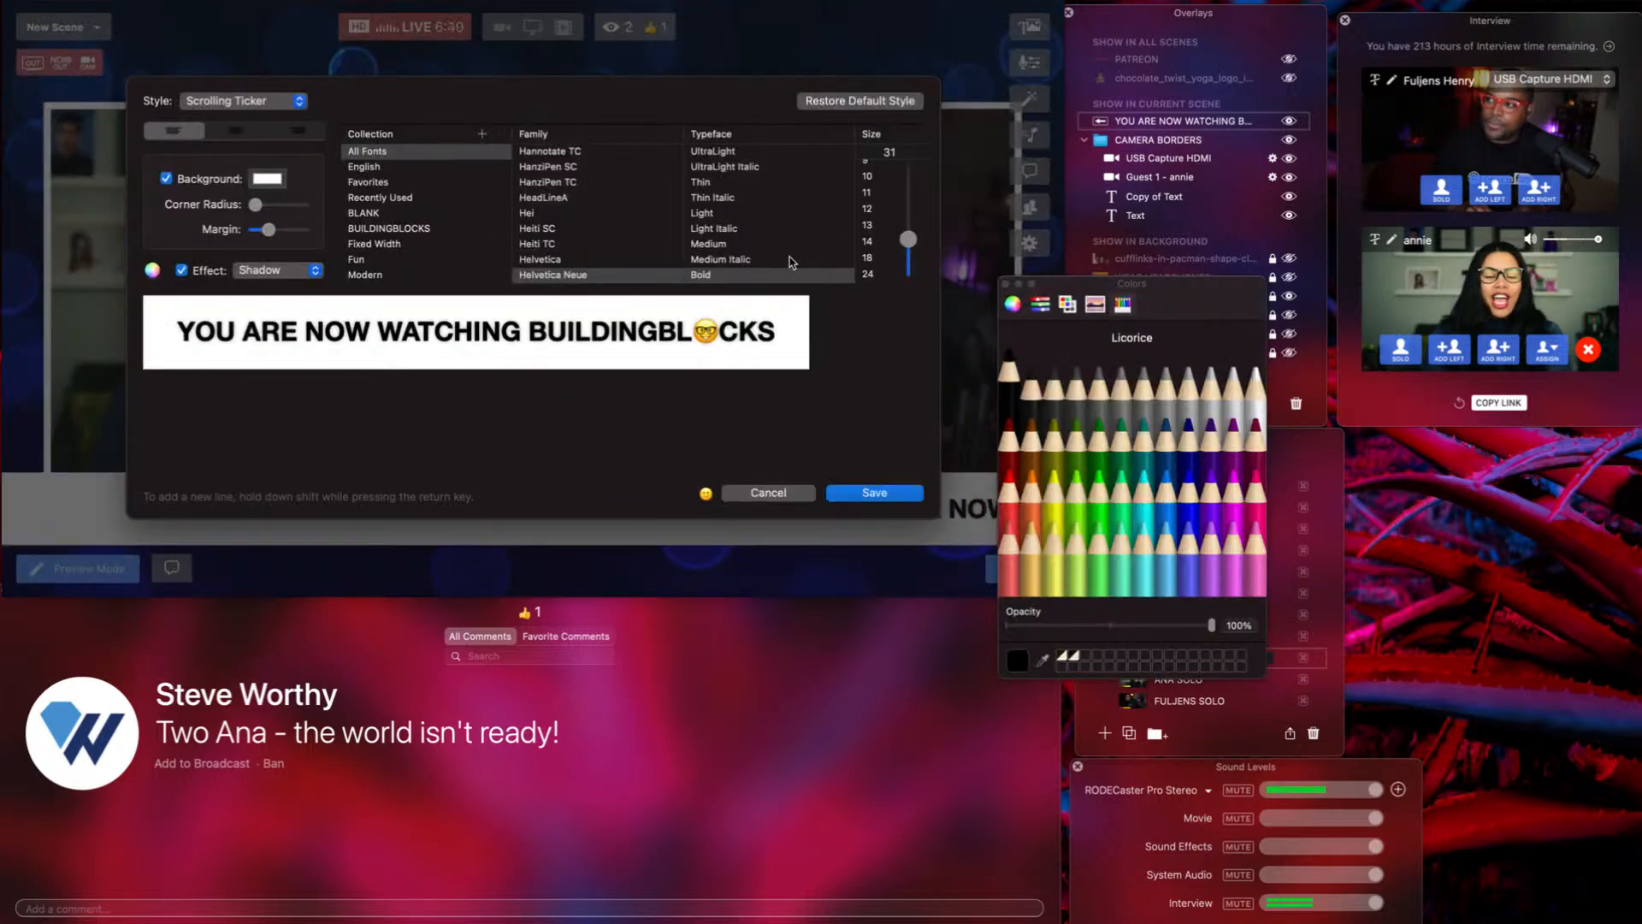
left_click_drag(909, 243, 911, 254)
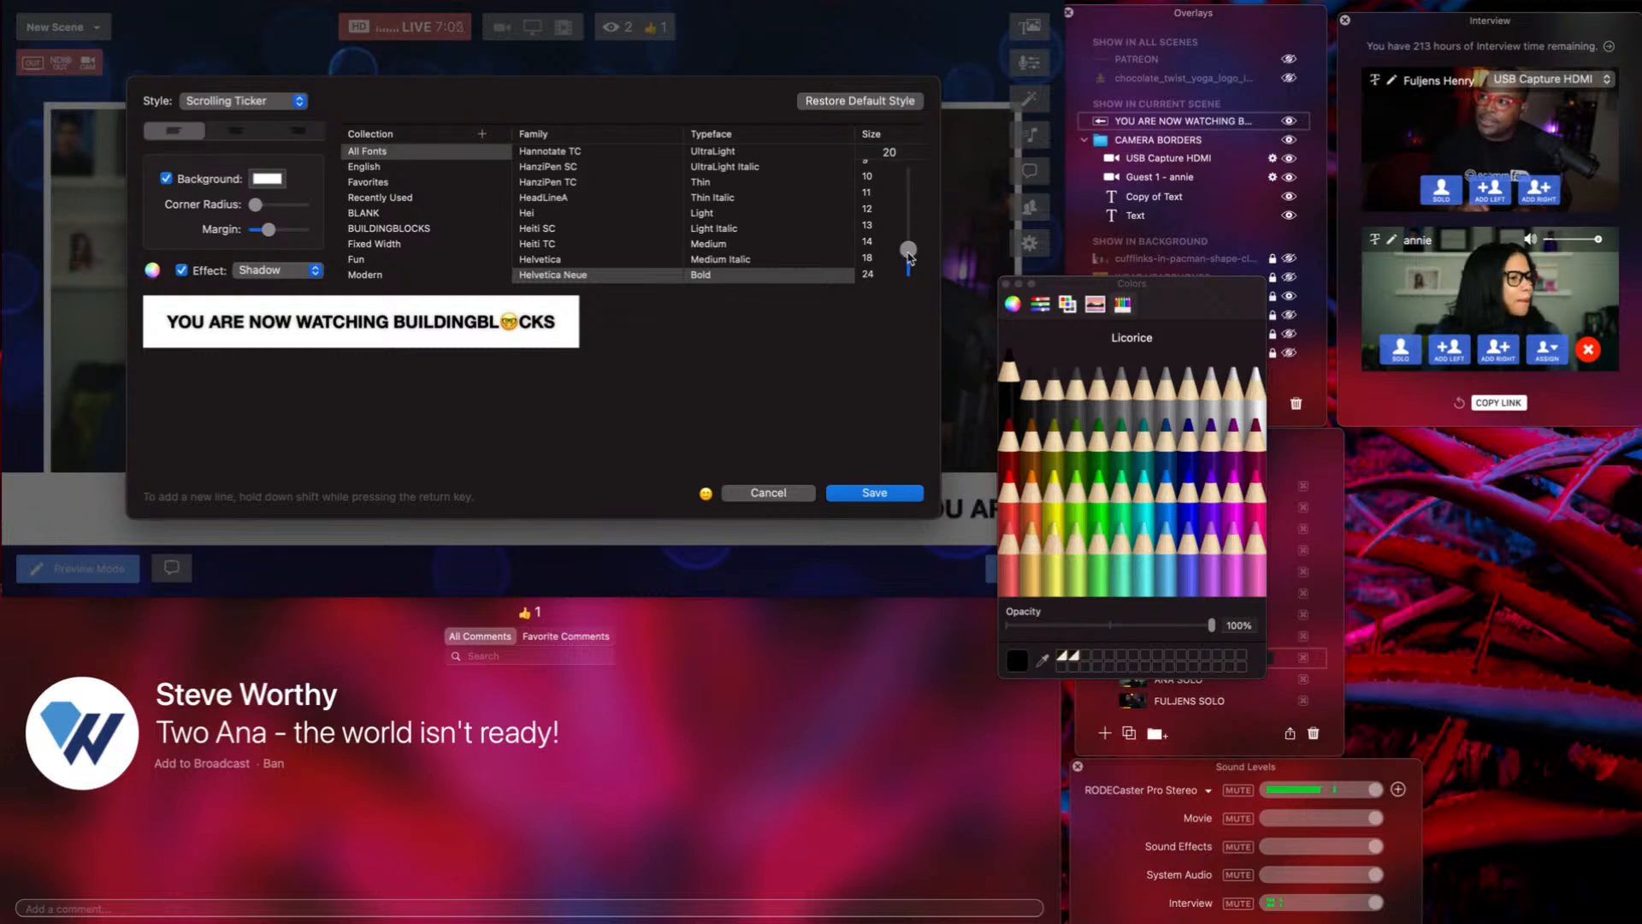
left_click_drag(909, 257, 911, 257)
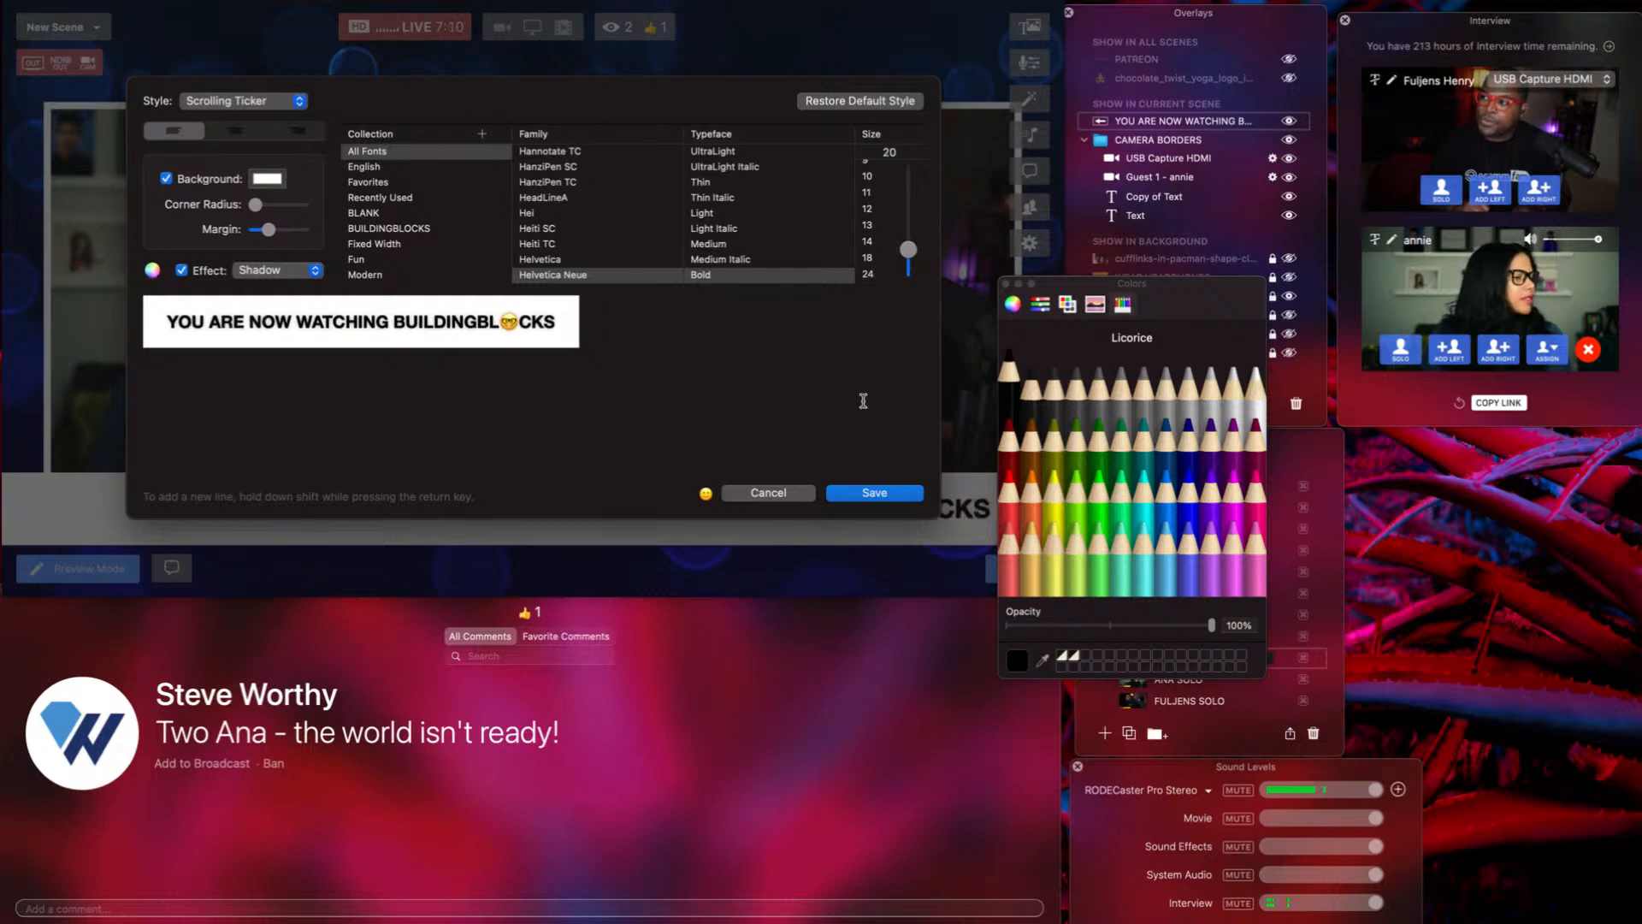
left_click(870, 495)
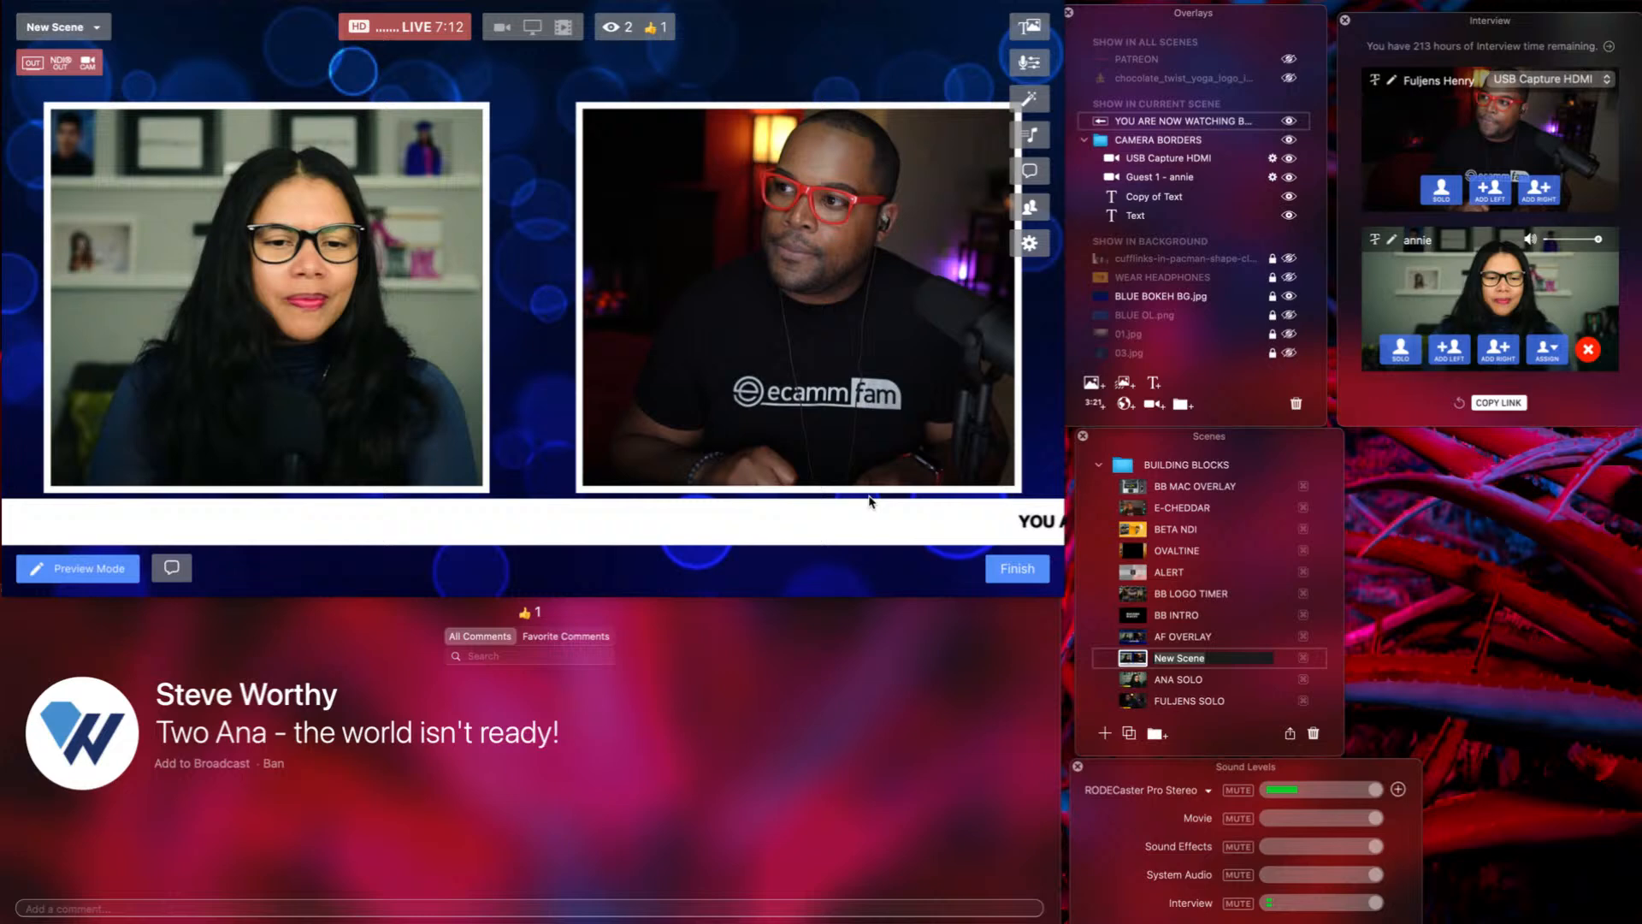
mouse_move(836, 513)
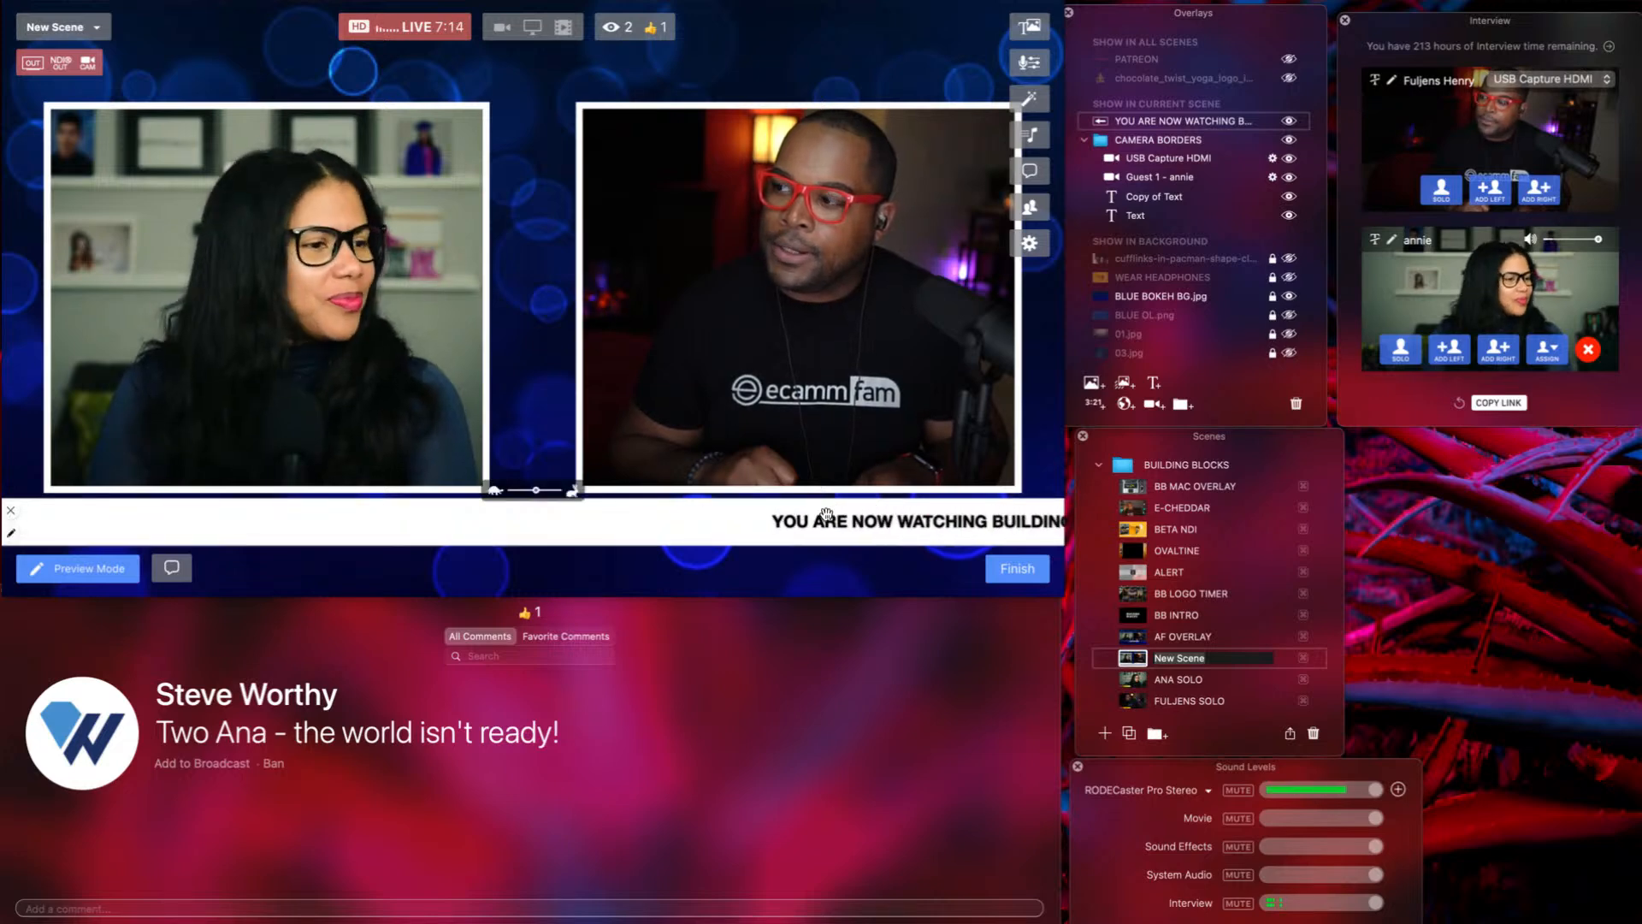
left_click_drag(826, 515, 827, 535)
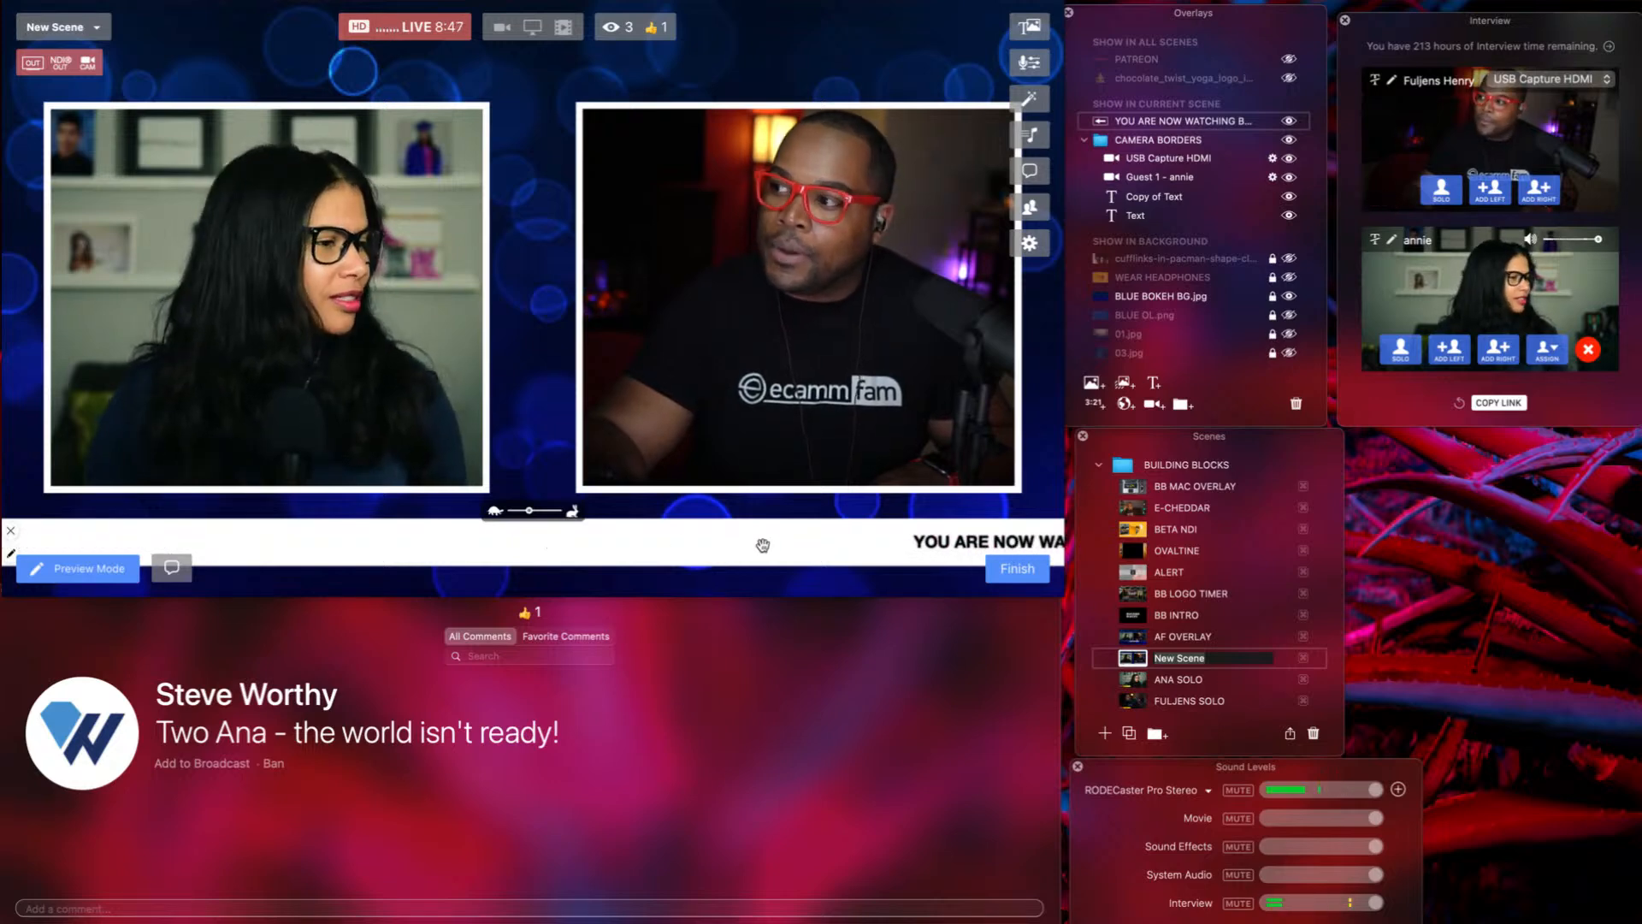
left_click(1154, 384)
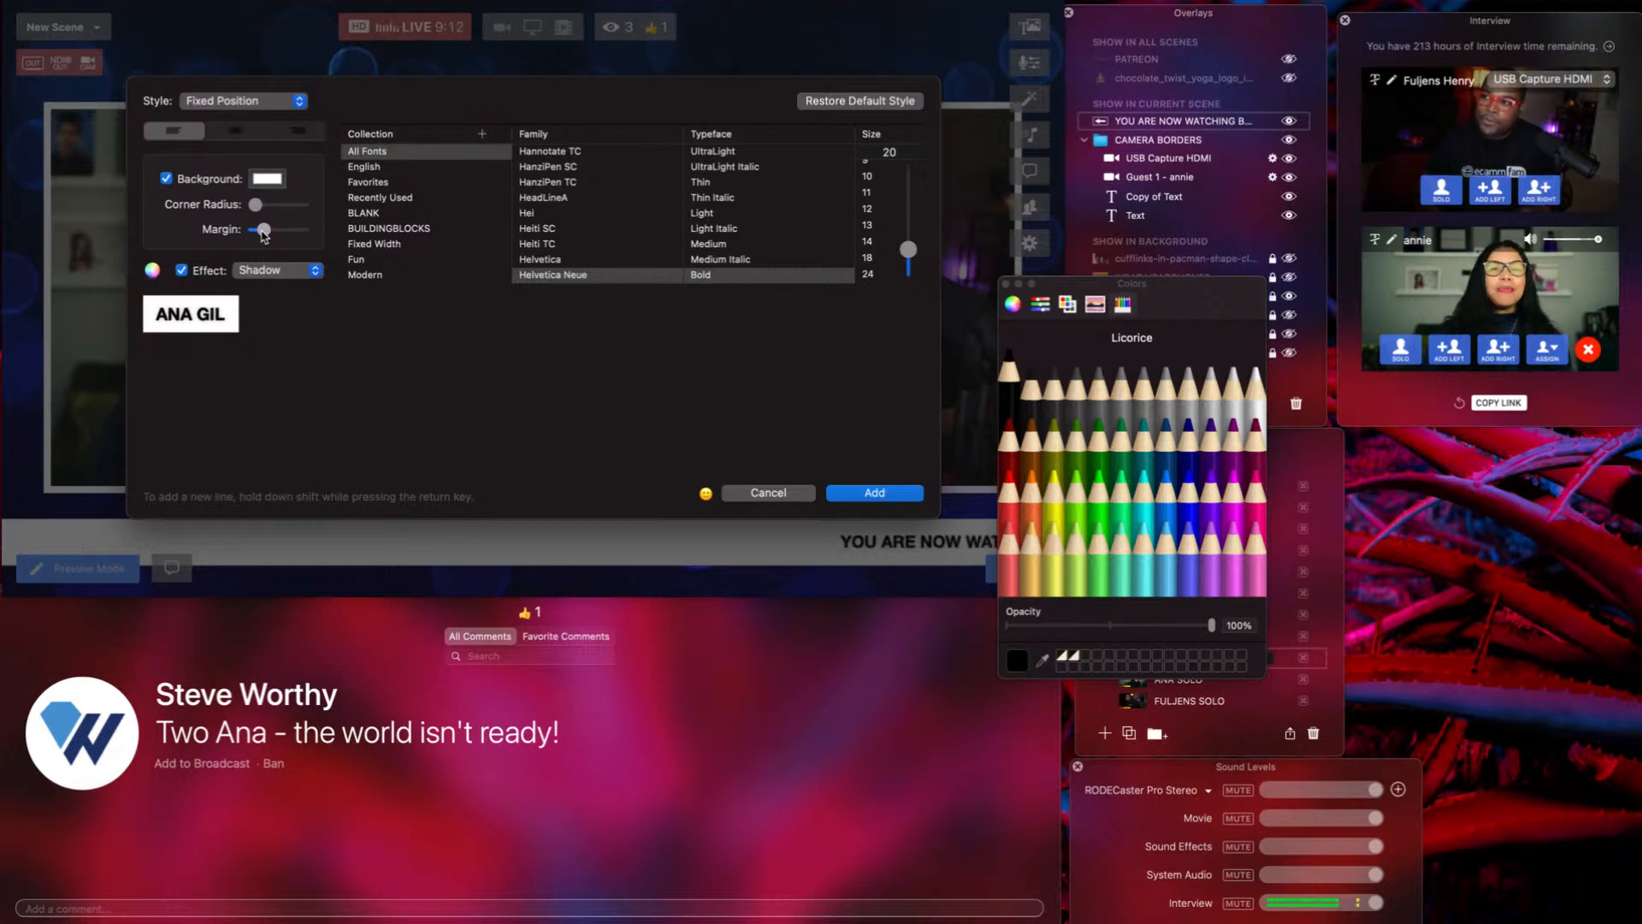
left_click_drag(262, 236, 260, 235)
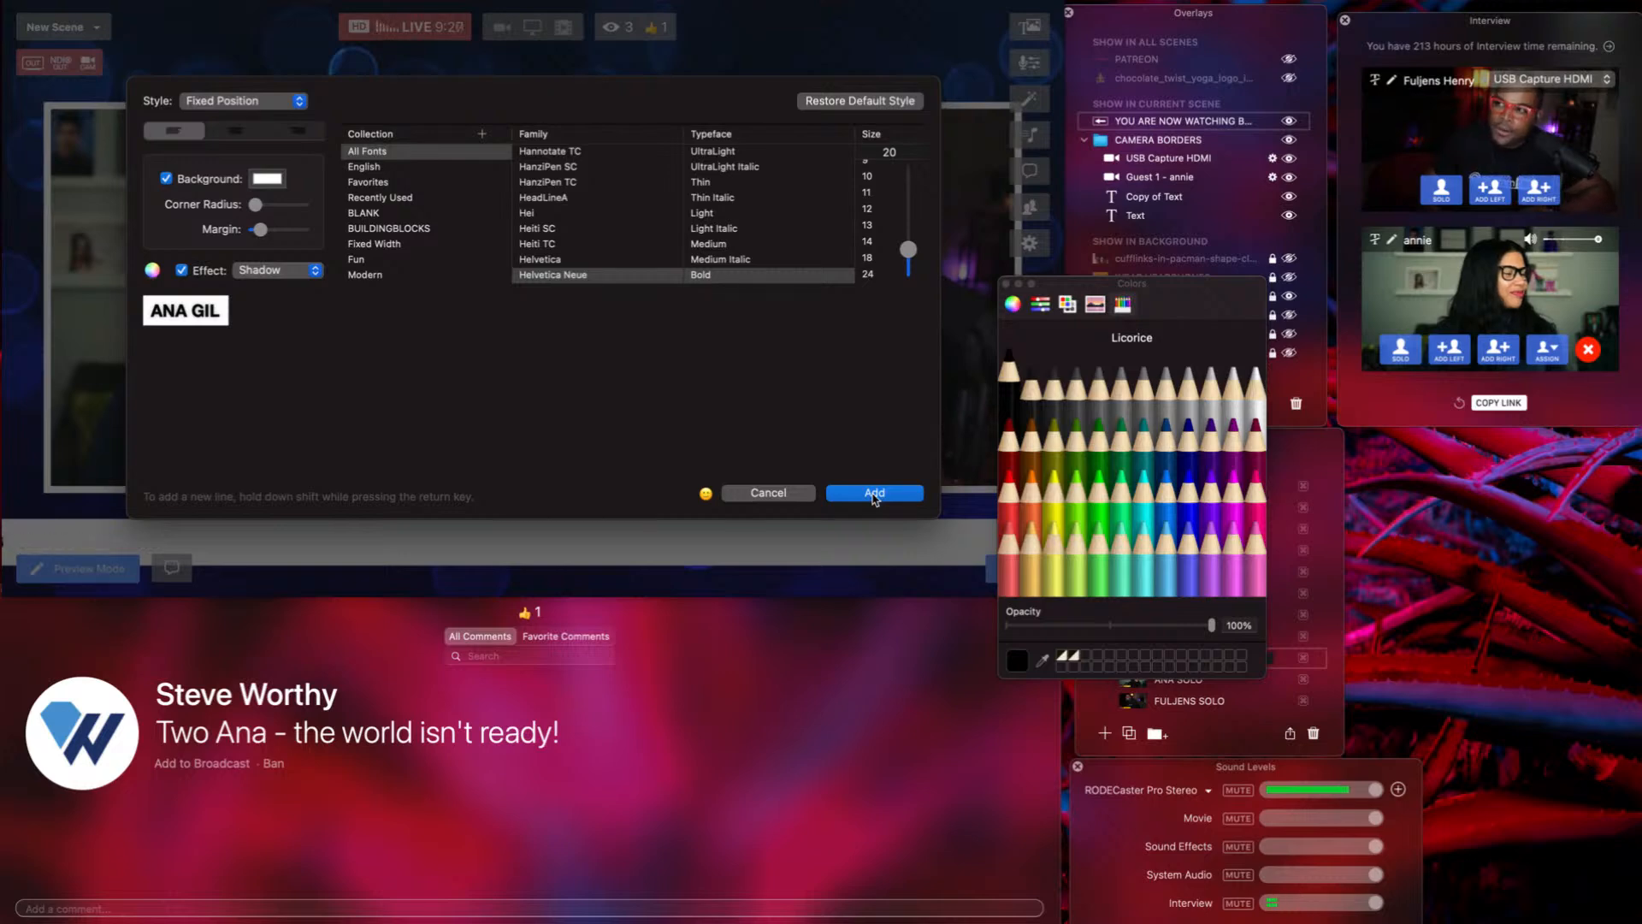
left_click(874, 494)
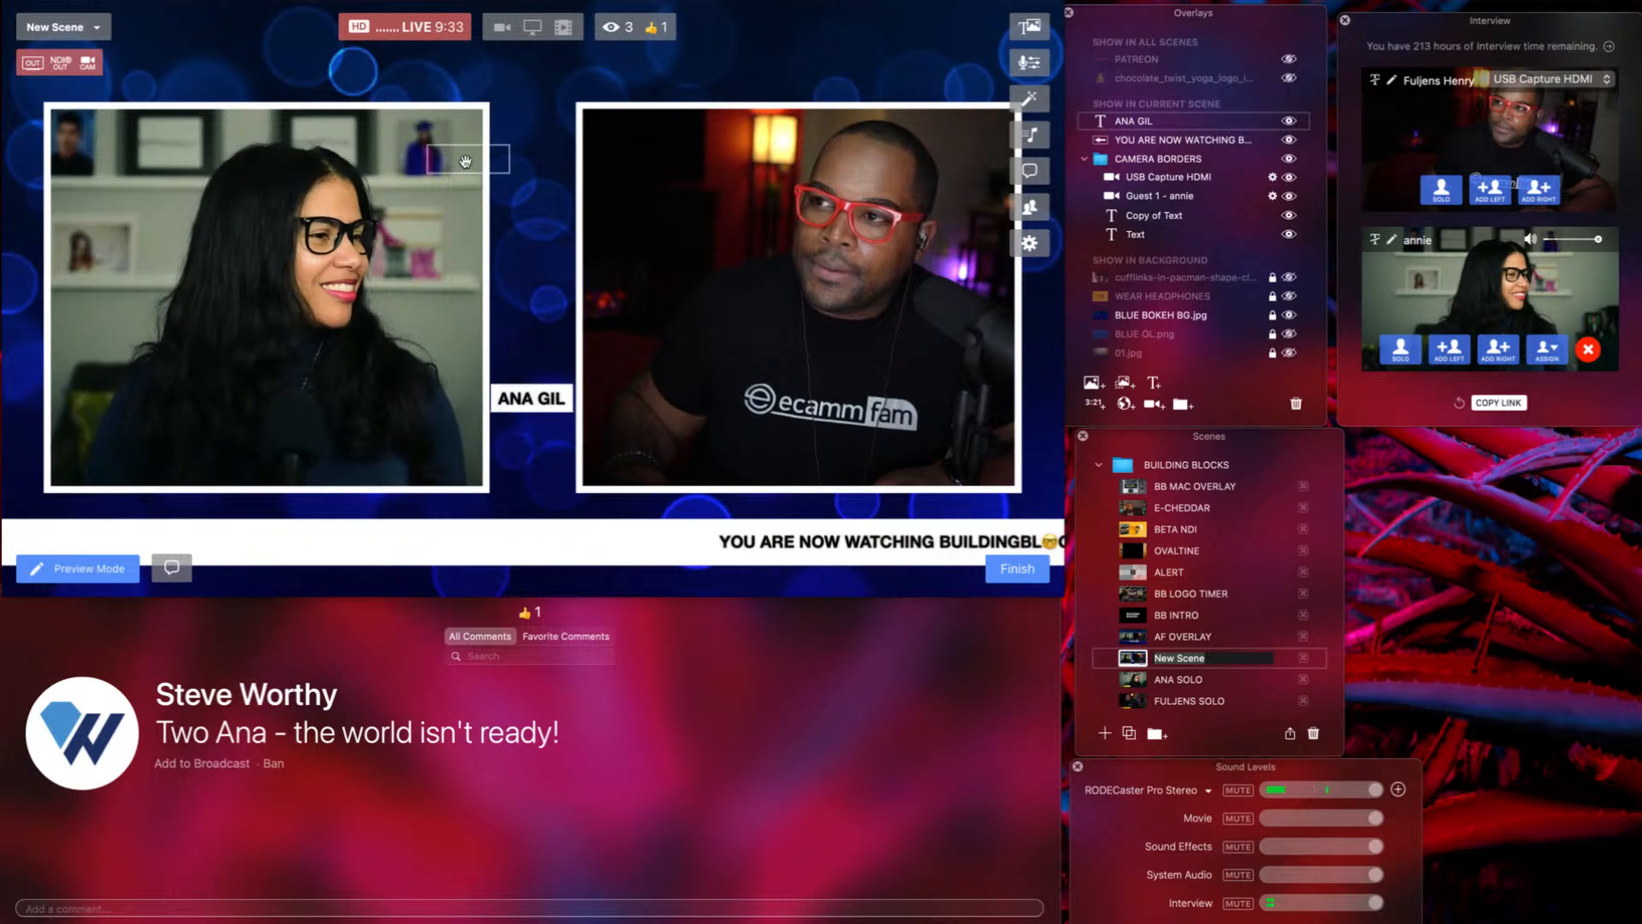
left_click_drag(525, 387, 445, 96)
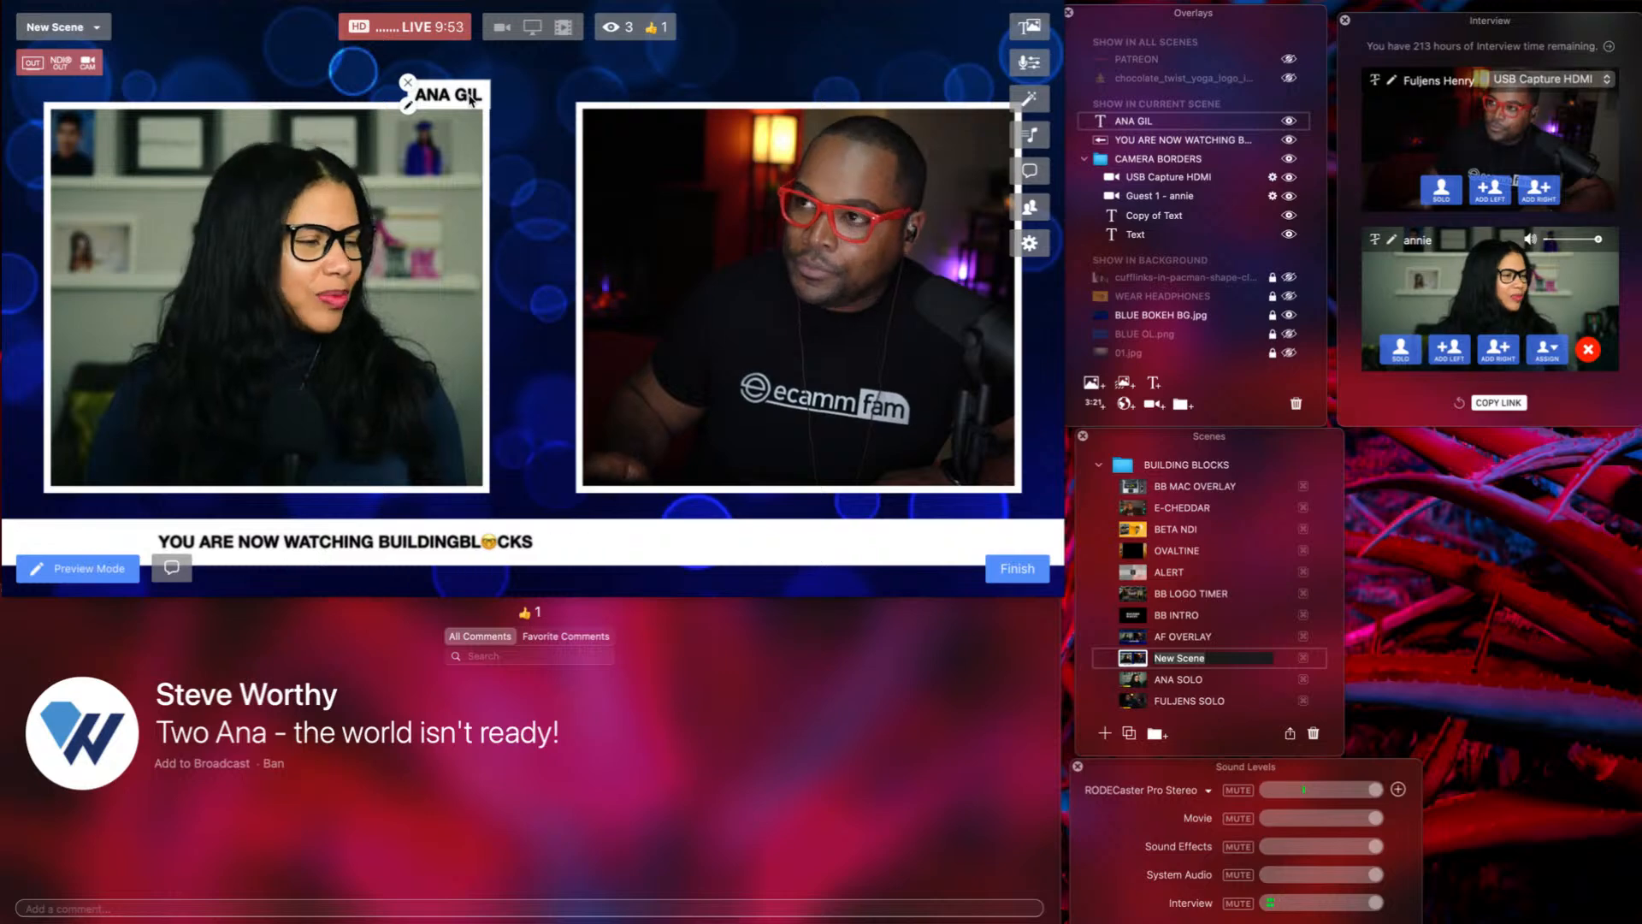
left_click_drag(475, 97, 638, 96)
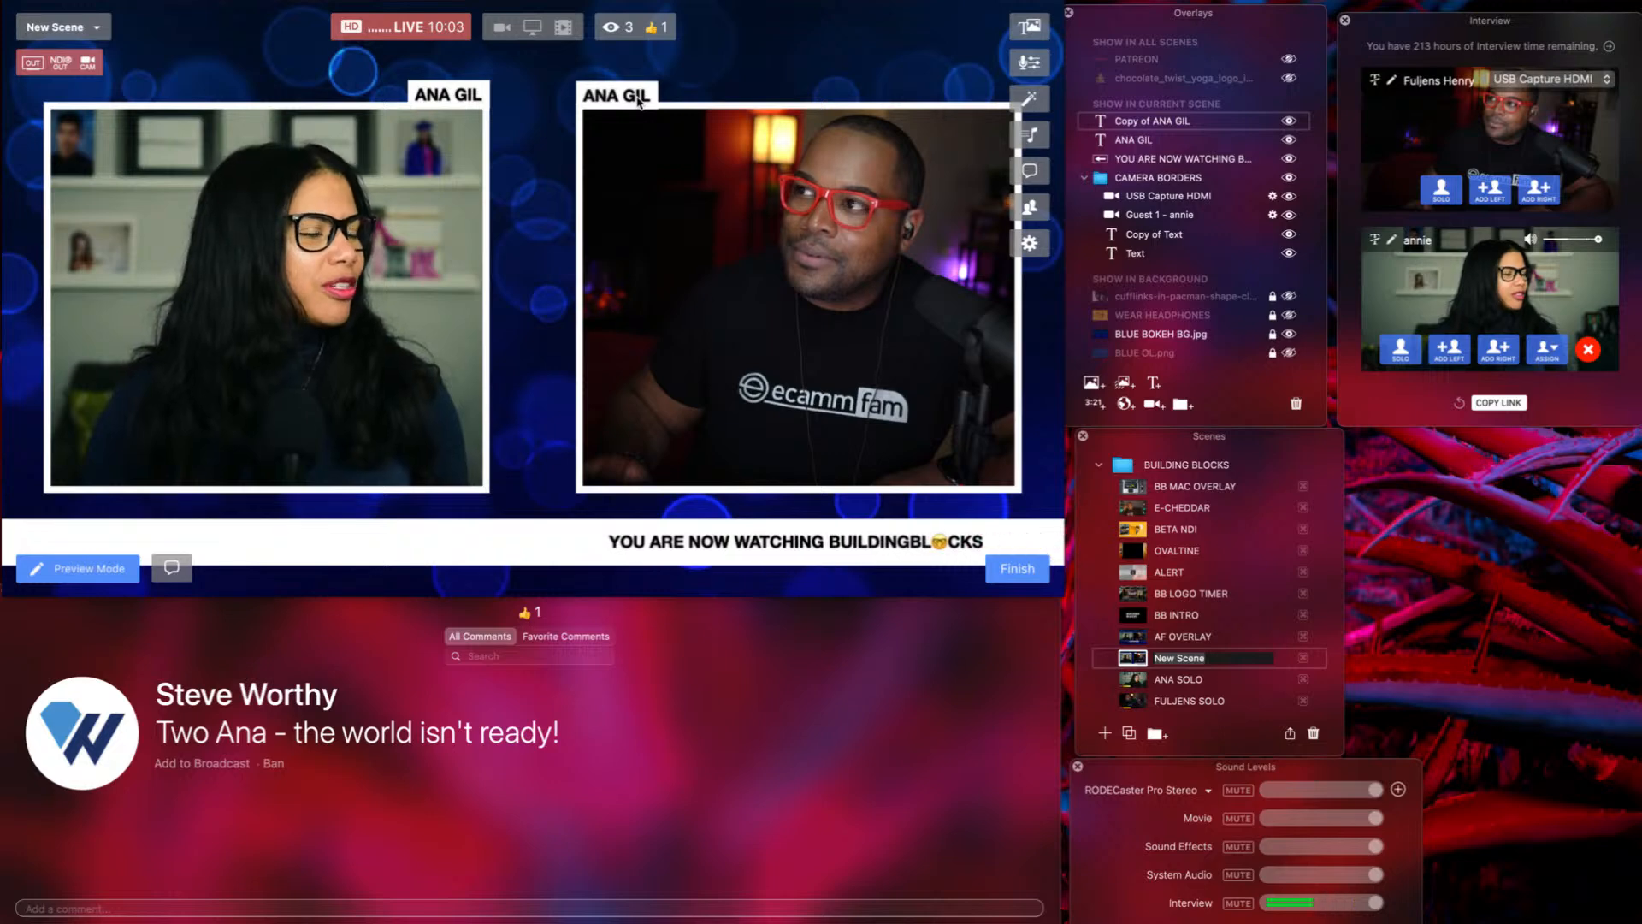
mouse_move(637, 95)
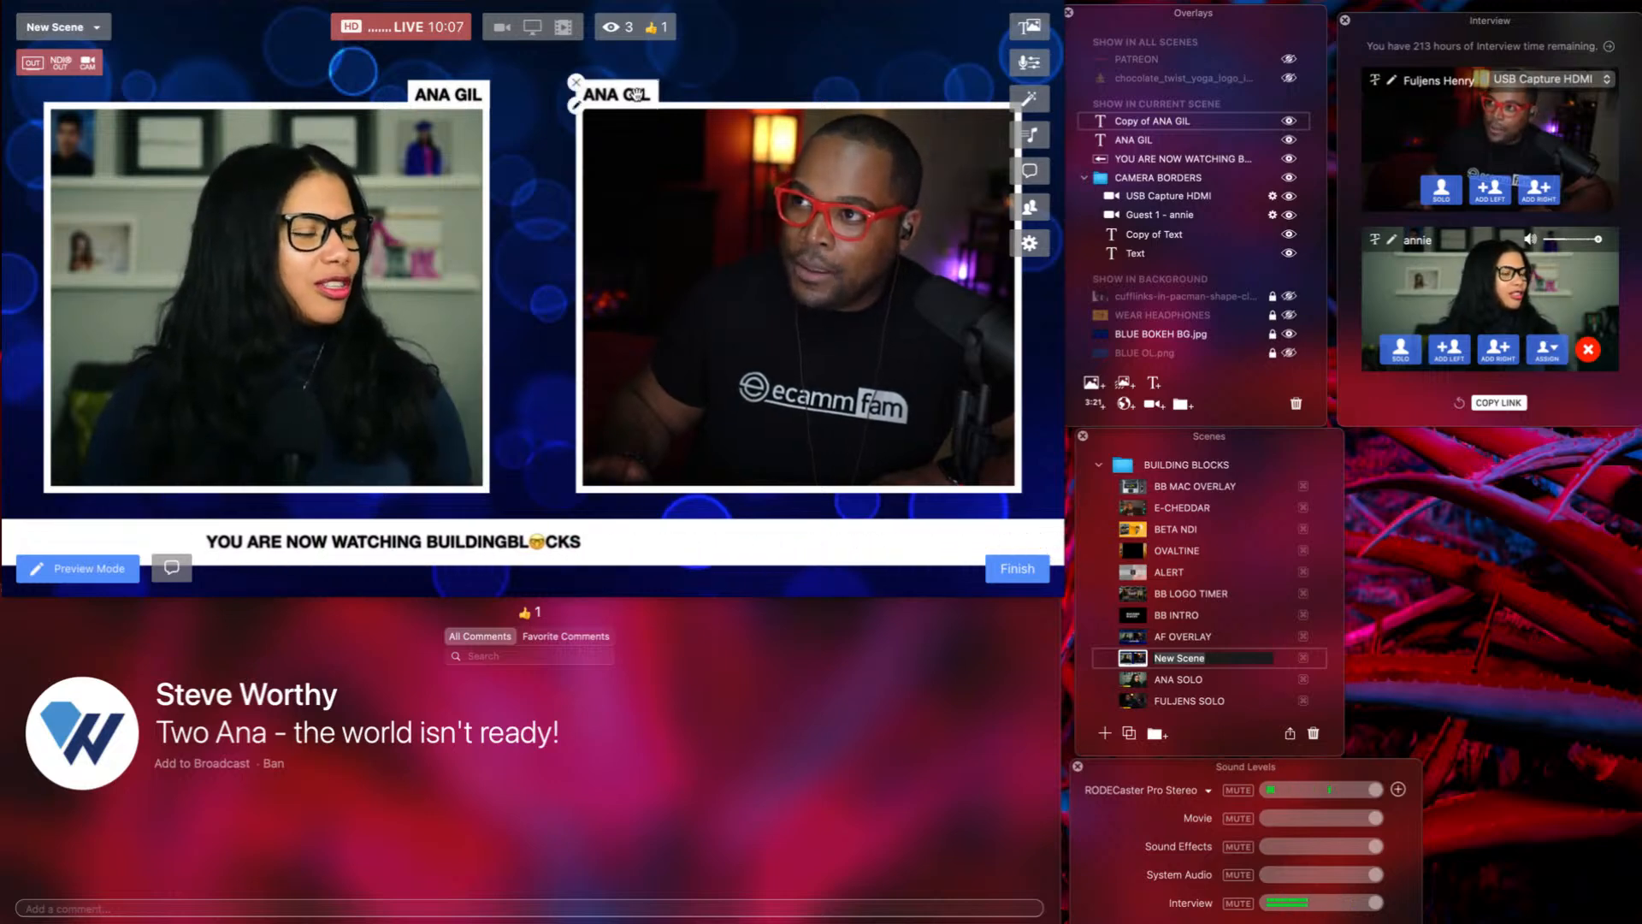
mouse_move(456, 92)
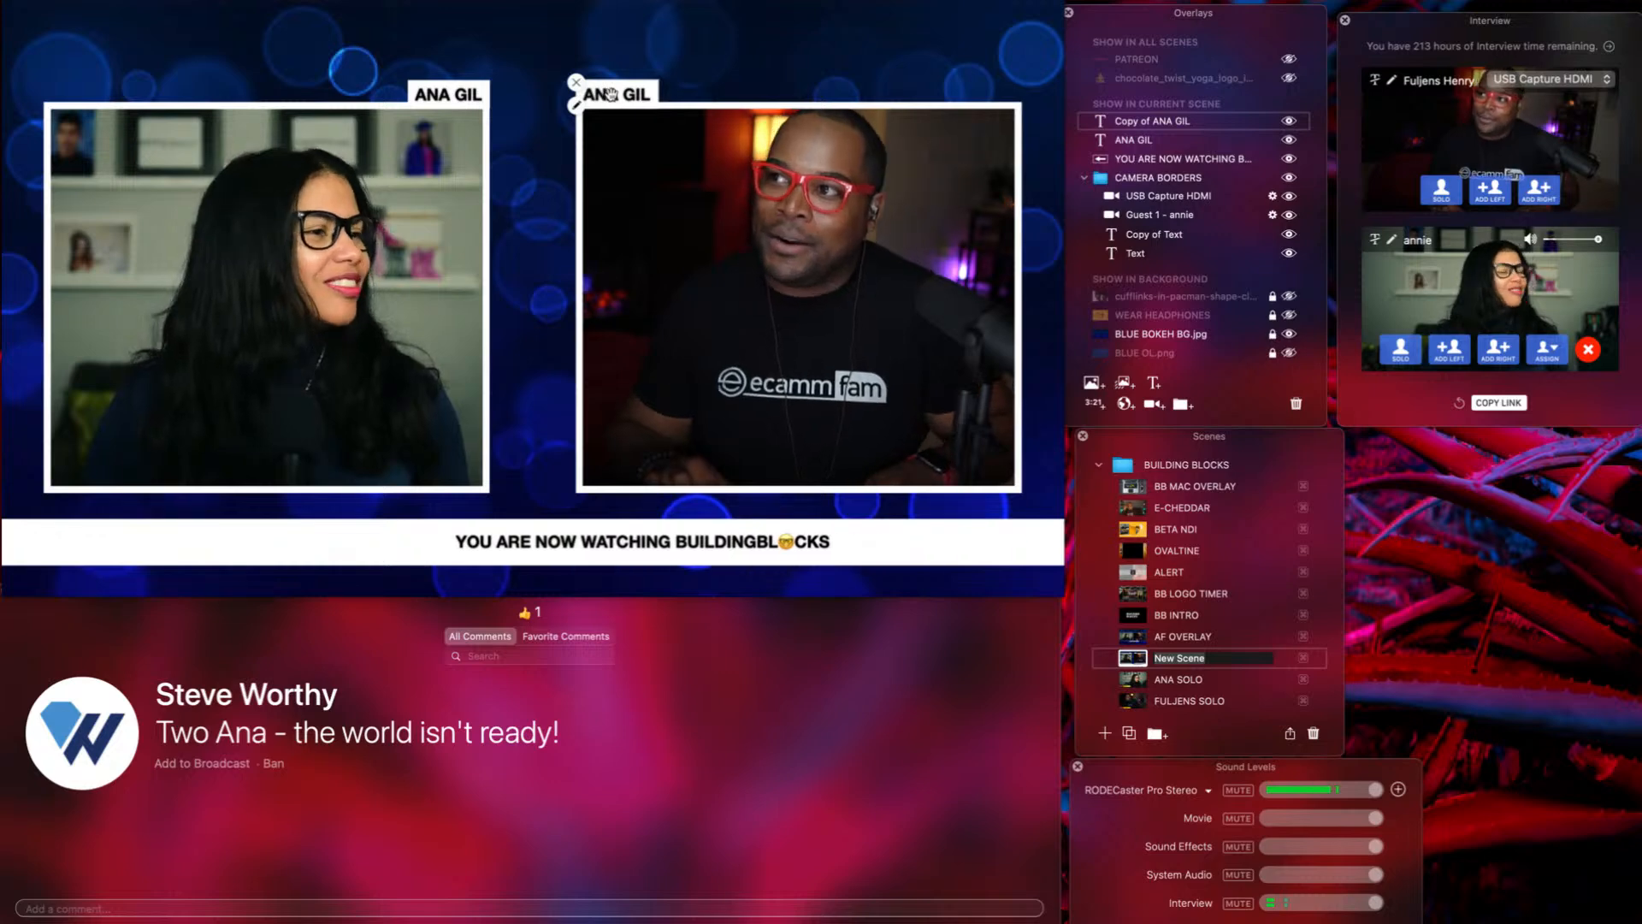
double_click(610, 94)
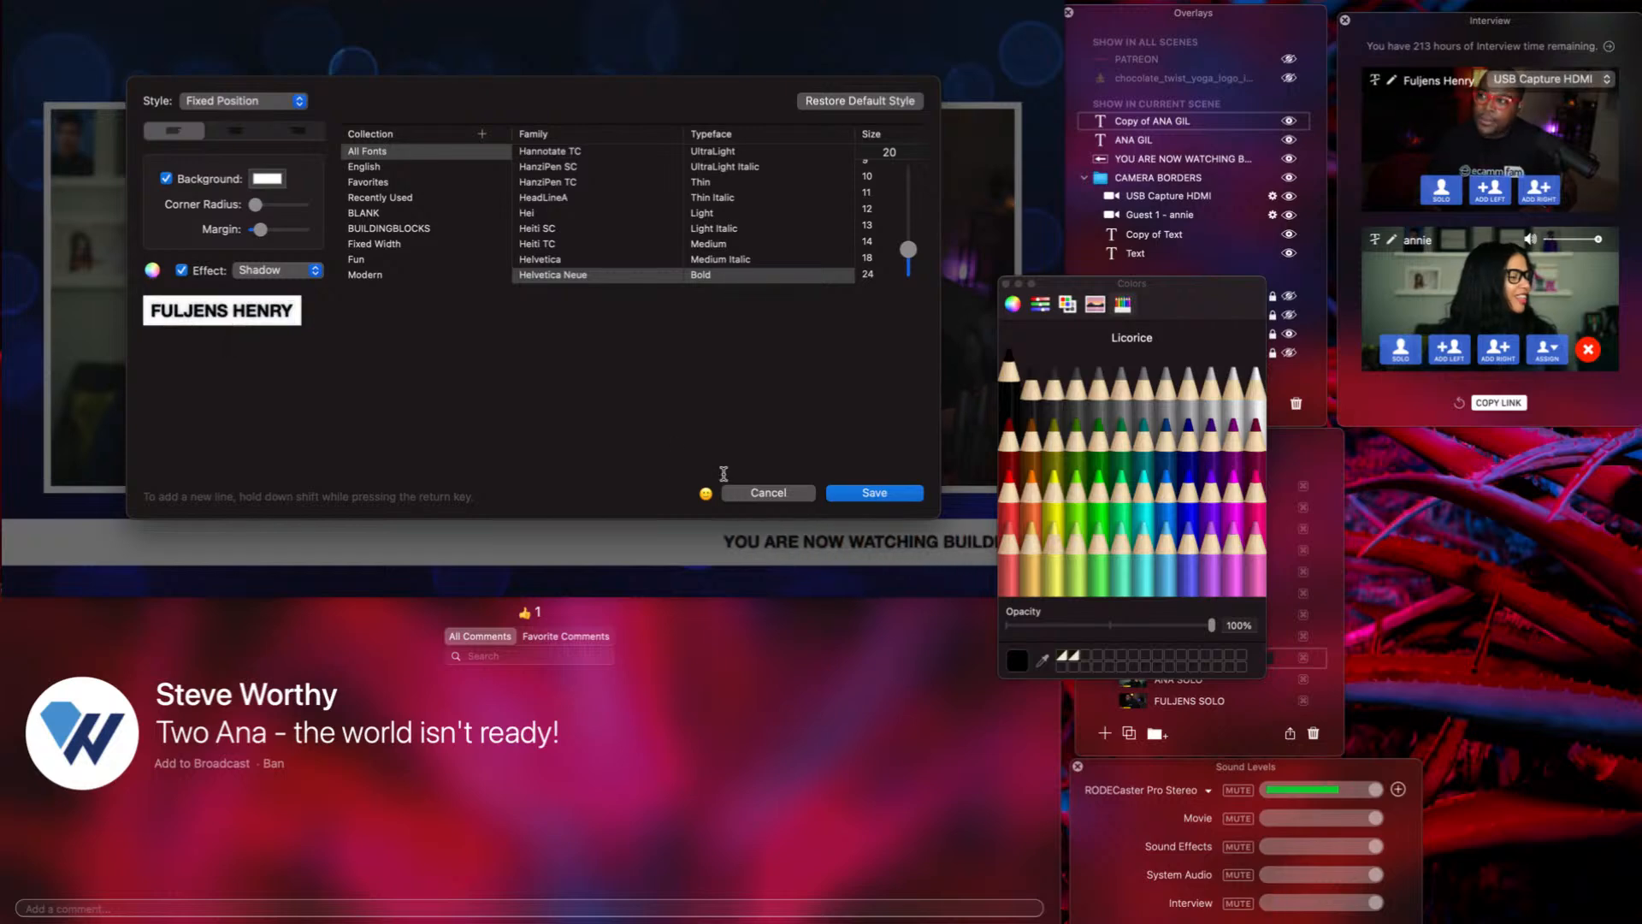
left_click(874, 494)
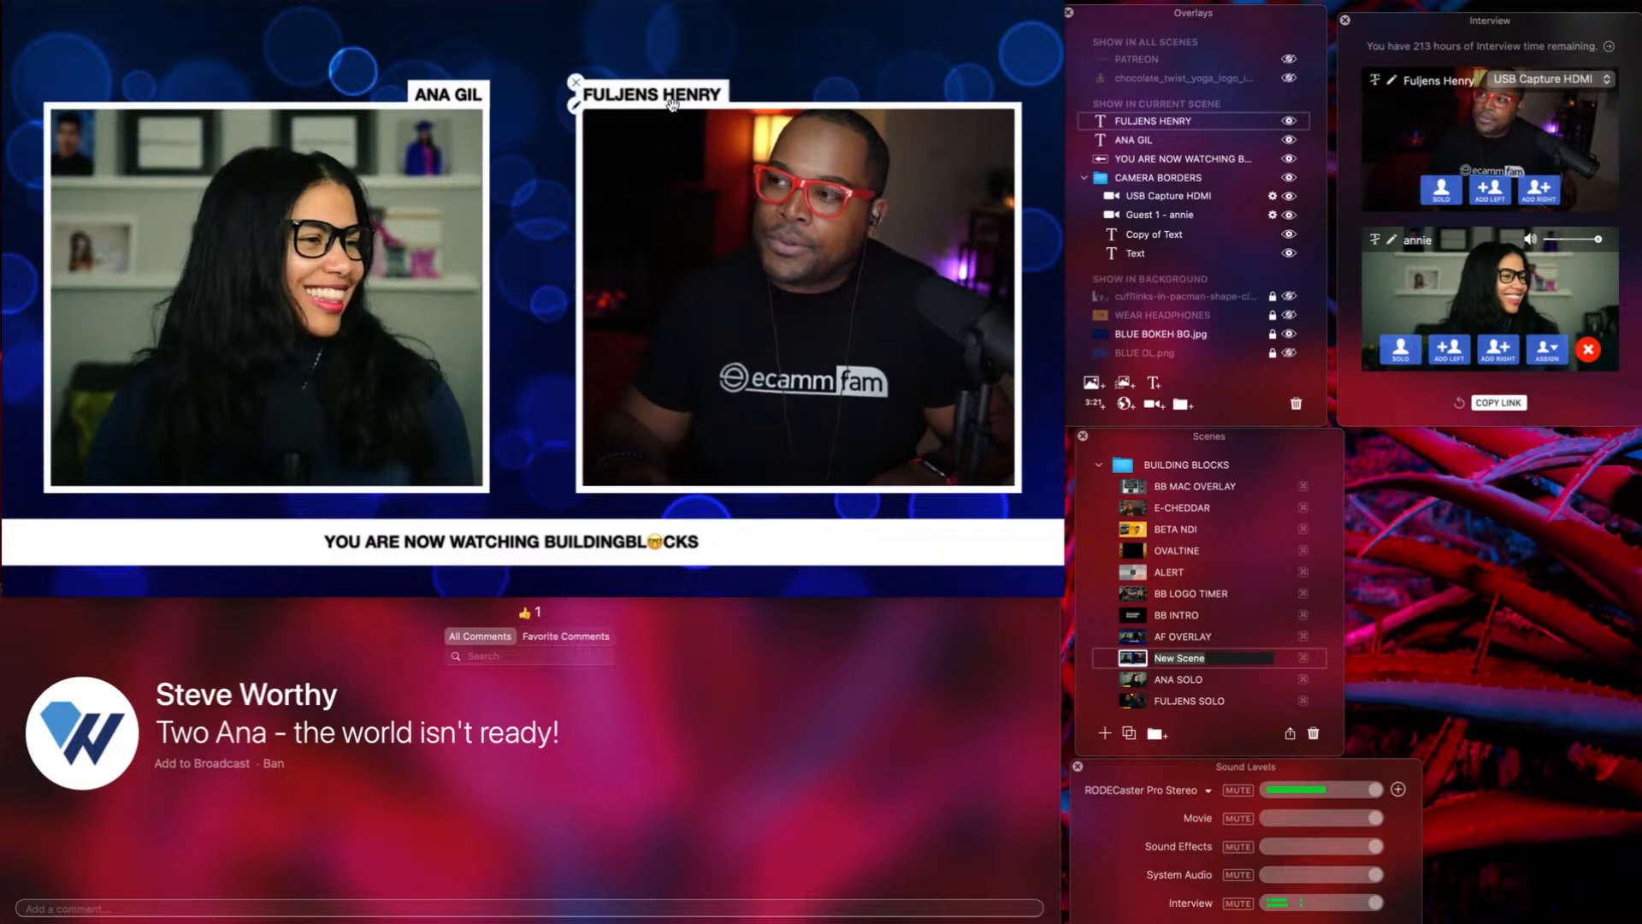
left_click_drag(672, 105, 971, 89)
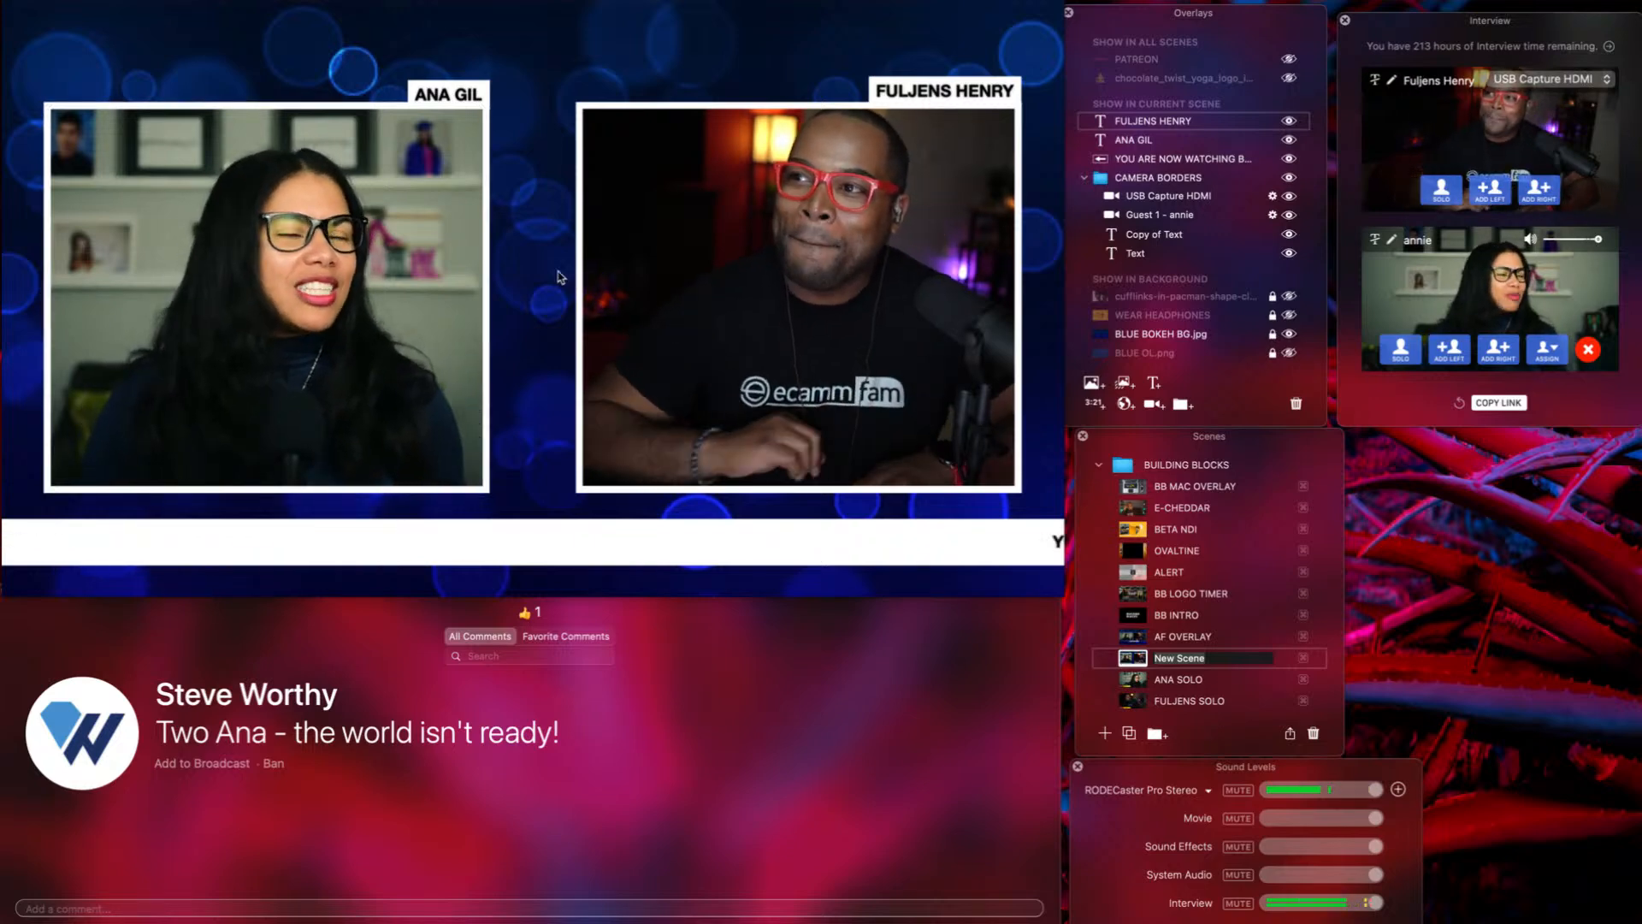
left_click_drag(425, 95, 63, 91)
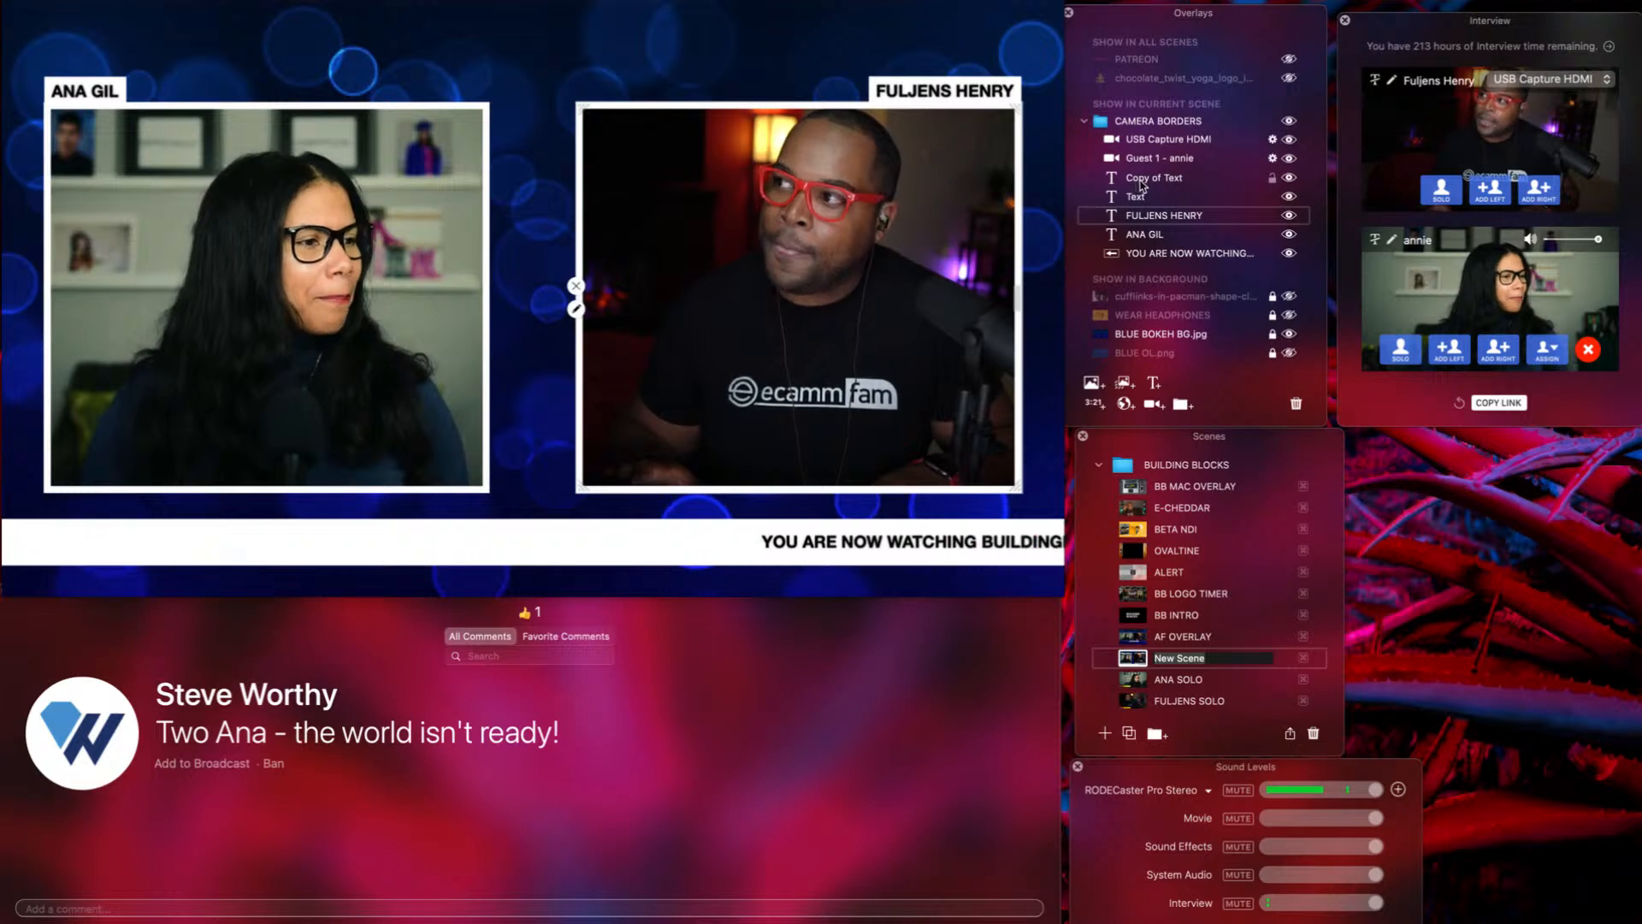
left_click(1142, 181)
mouse_move(992, 228)
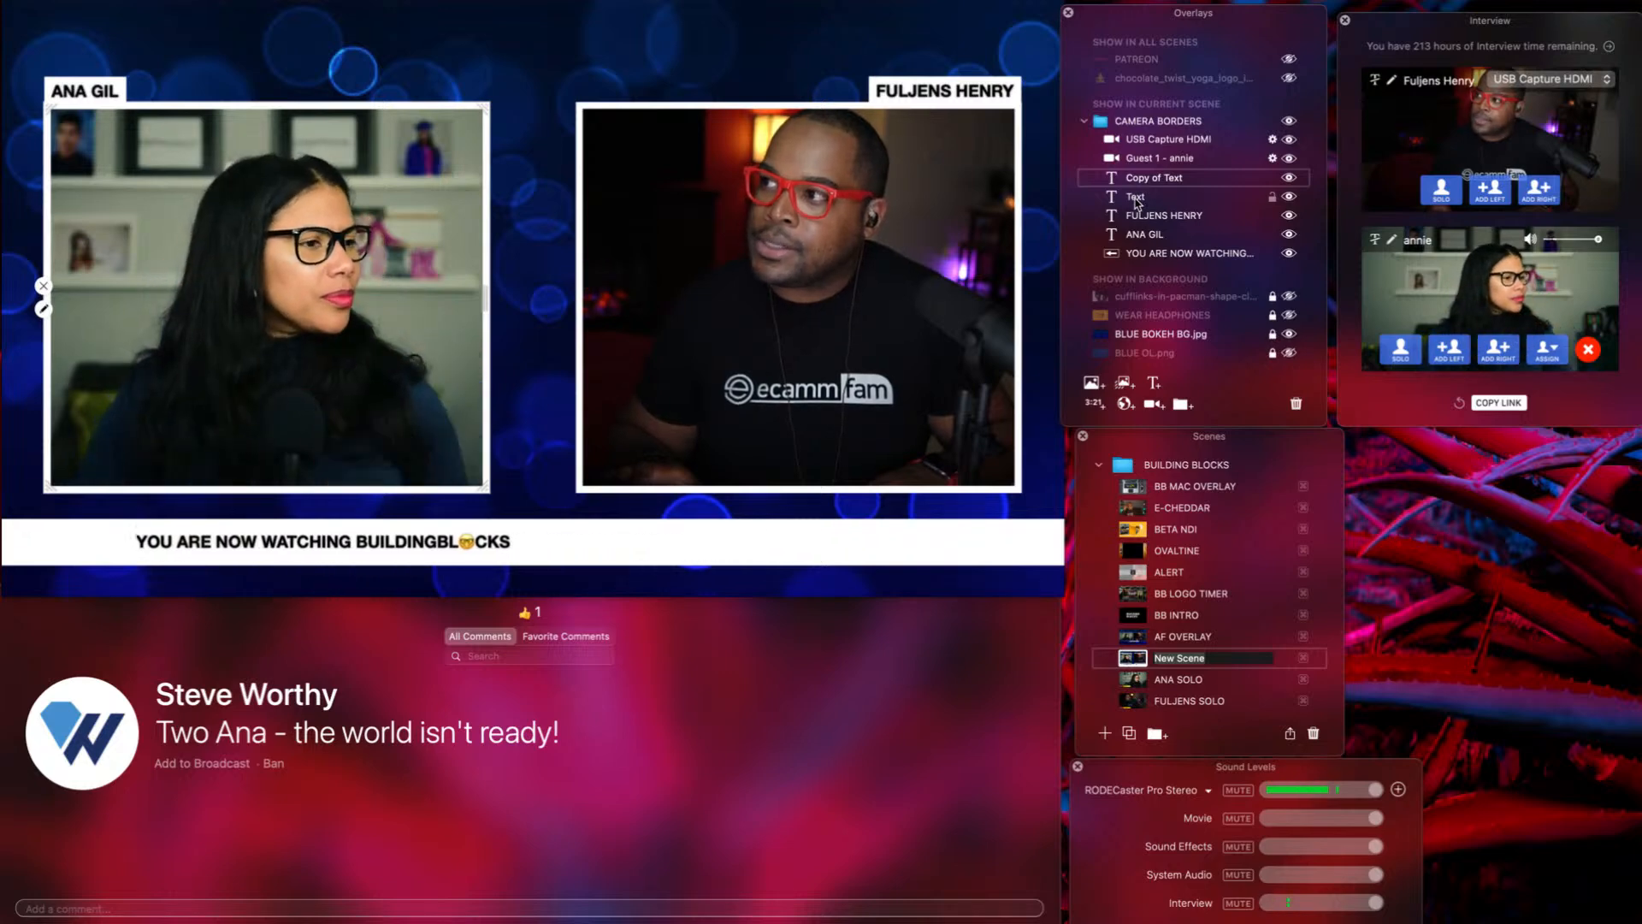
left_click_drag(1136, 200, 1138, 179)
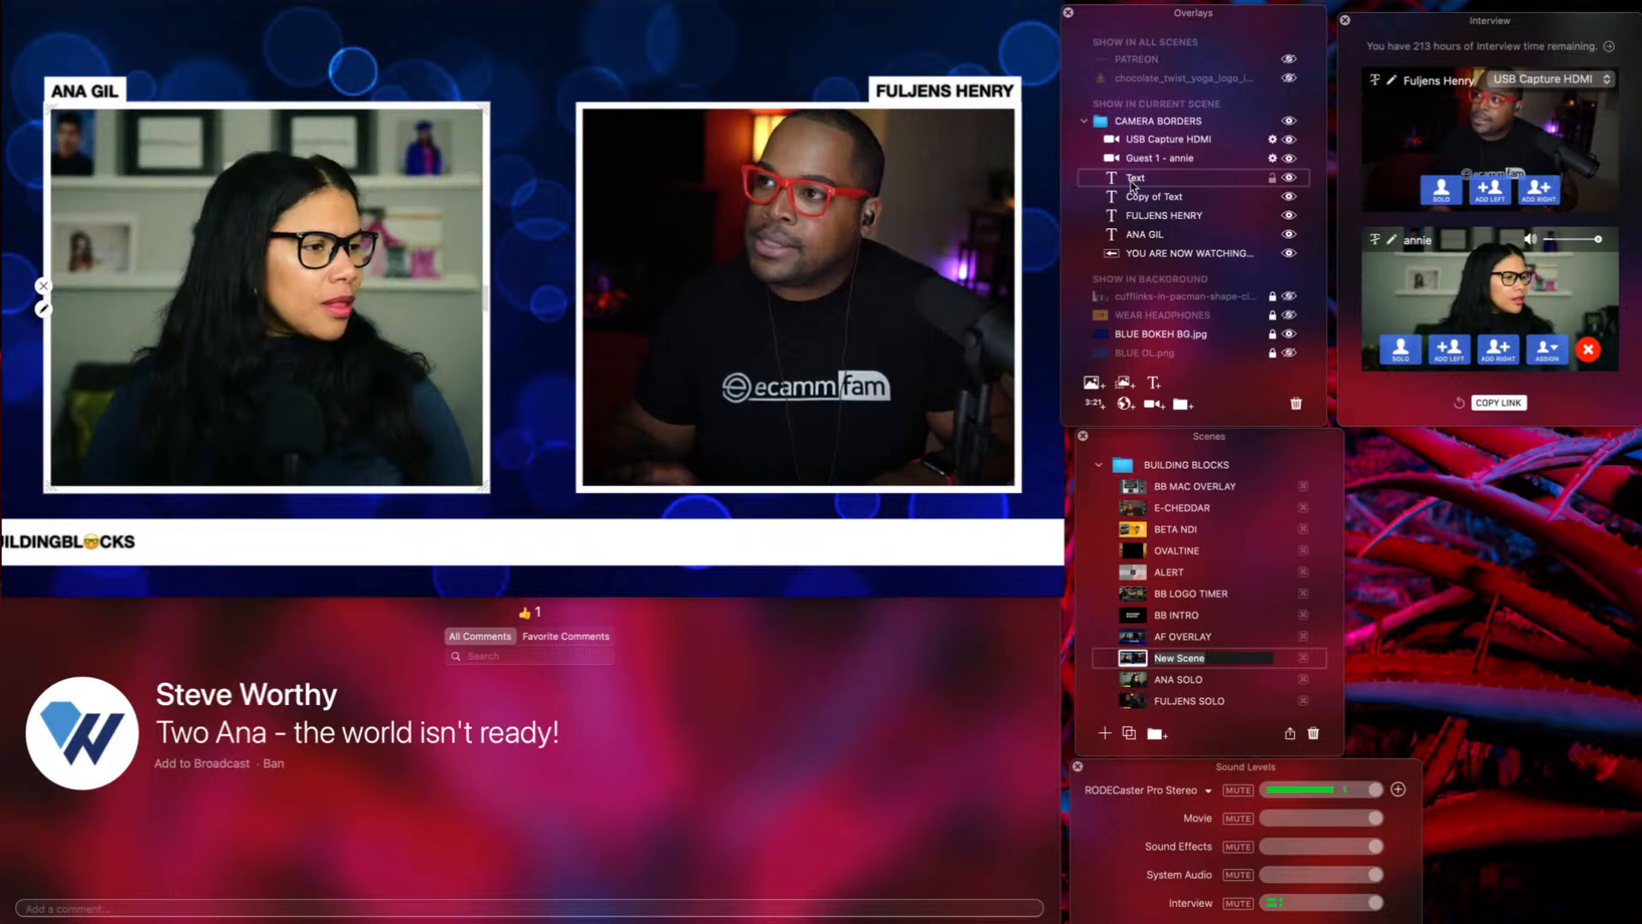
double_click(1133, 182)
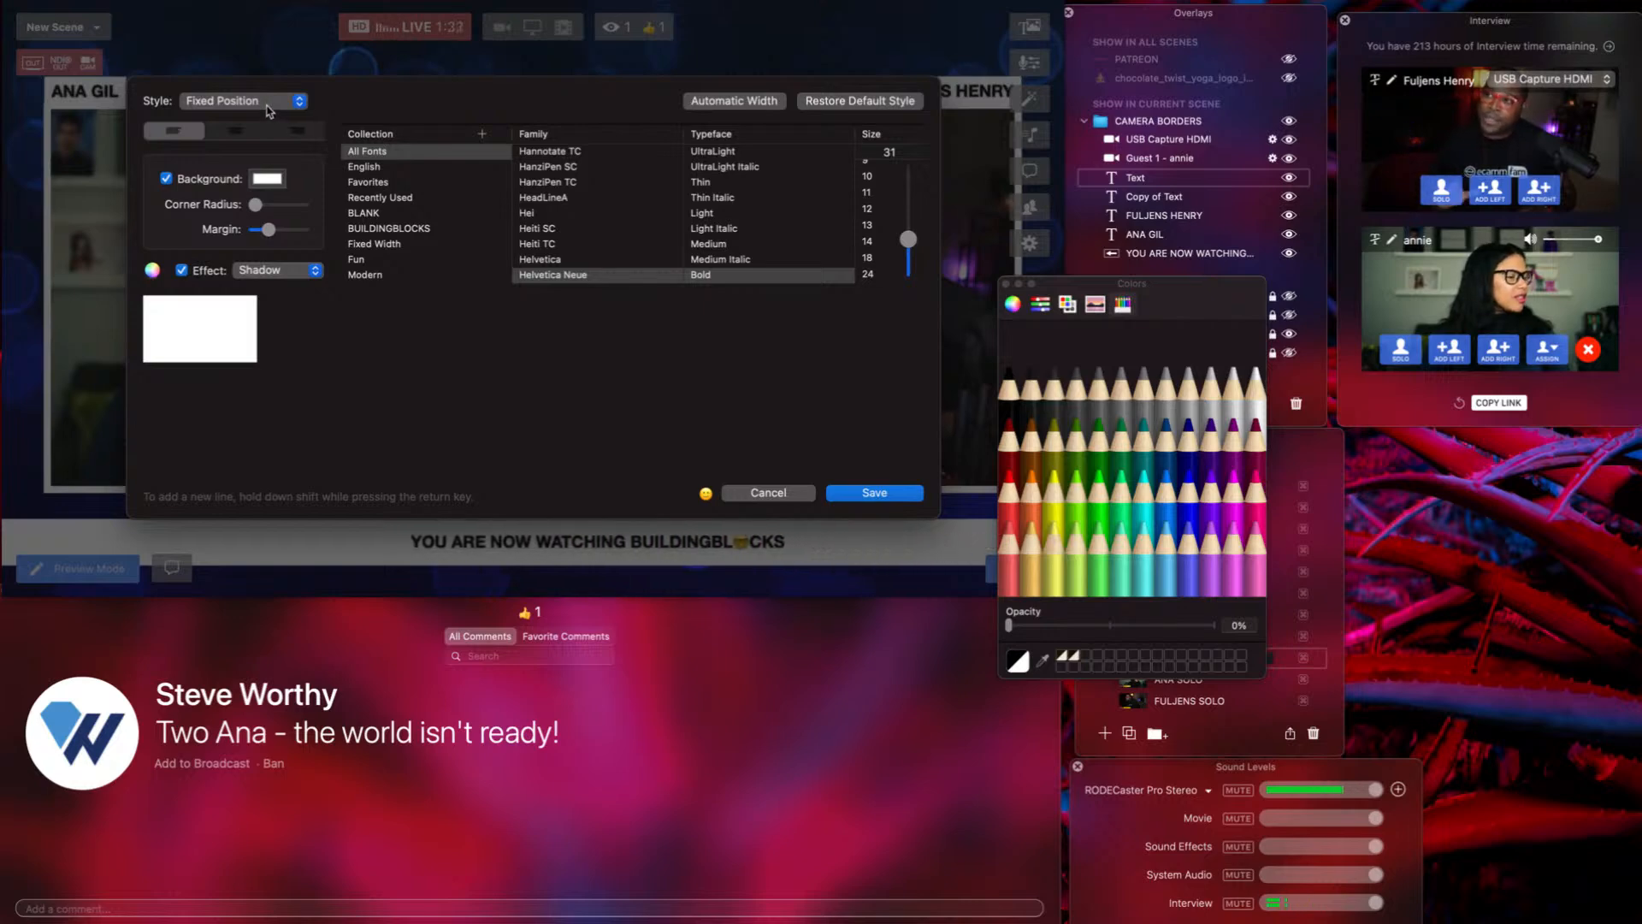
Set the Text overlay's style to Fly In From Right and save.
left_click(270, 112)
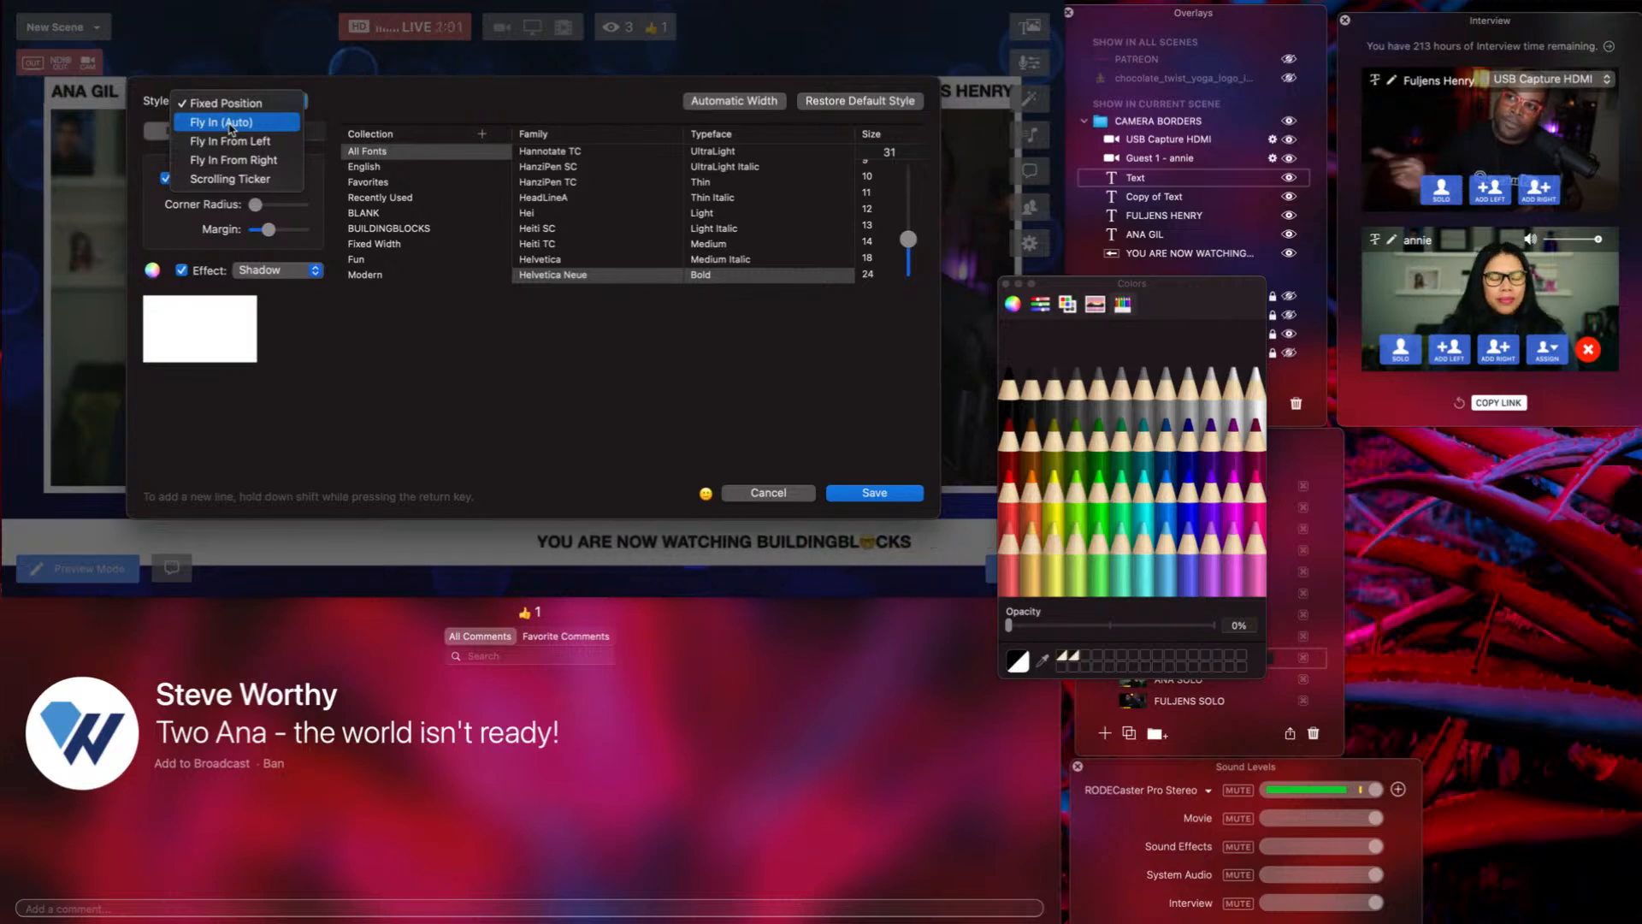
left_click(230, 162)
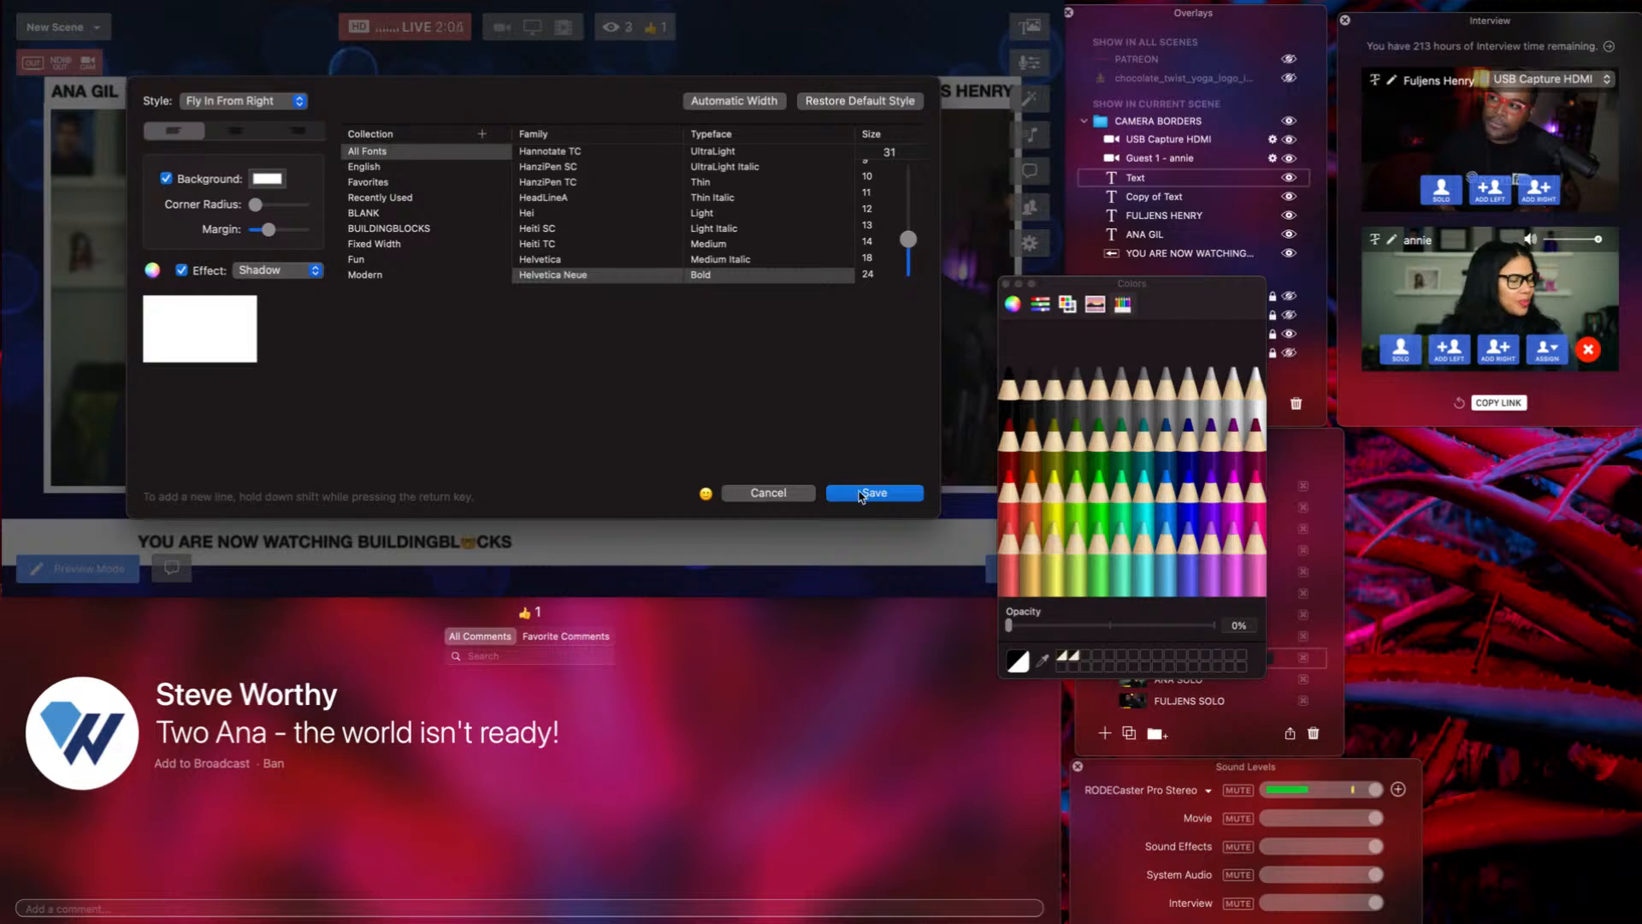
left_click(870, 493)
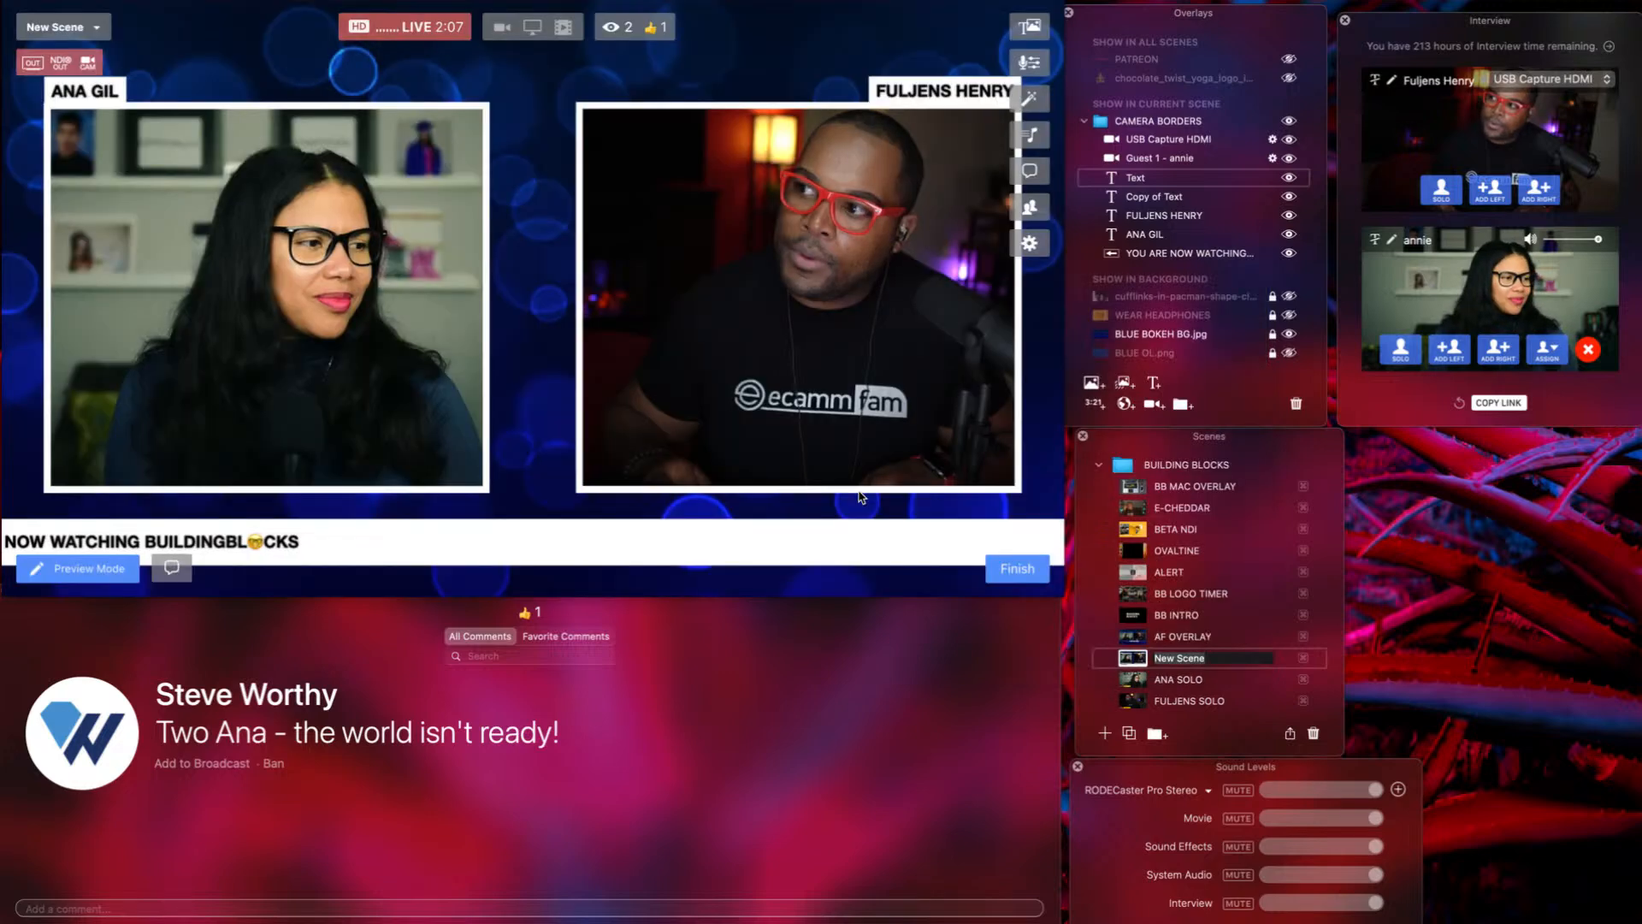
Set the Copy of Text overlay's style to Fly In From Left and save.
left_click(1148, 199)
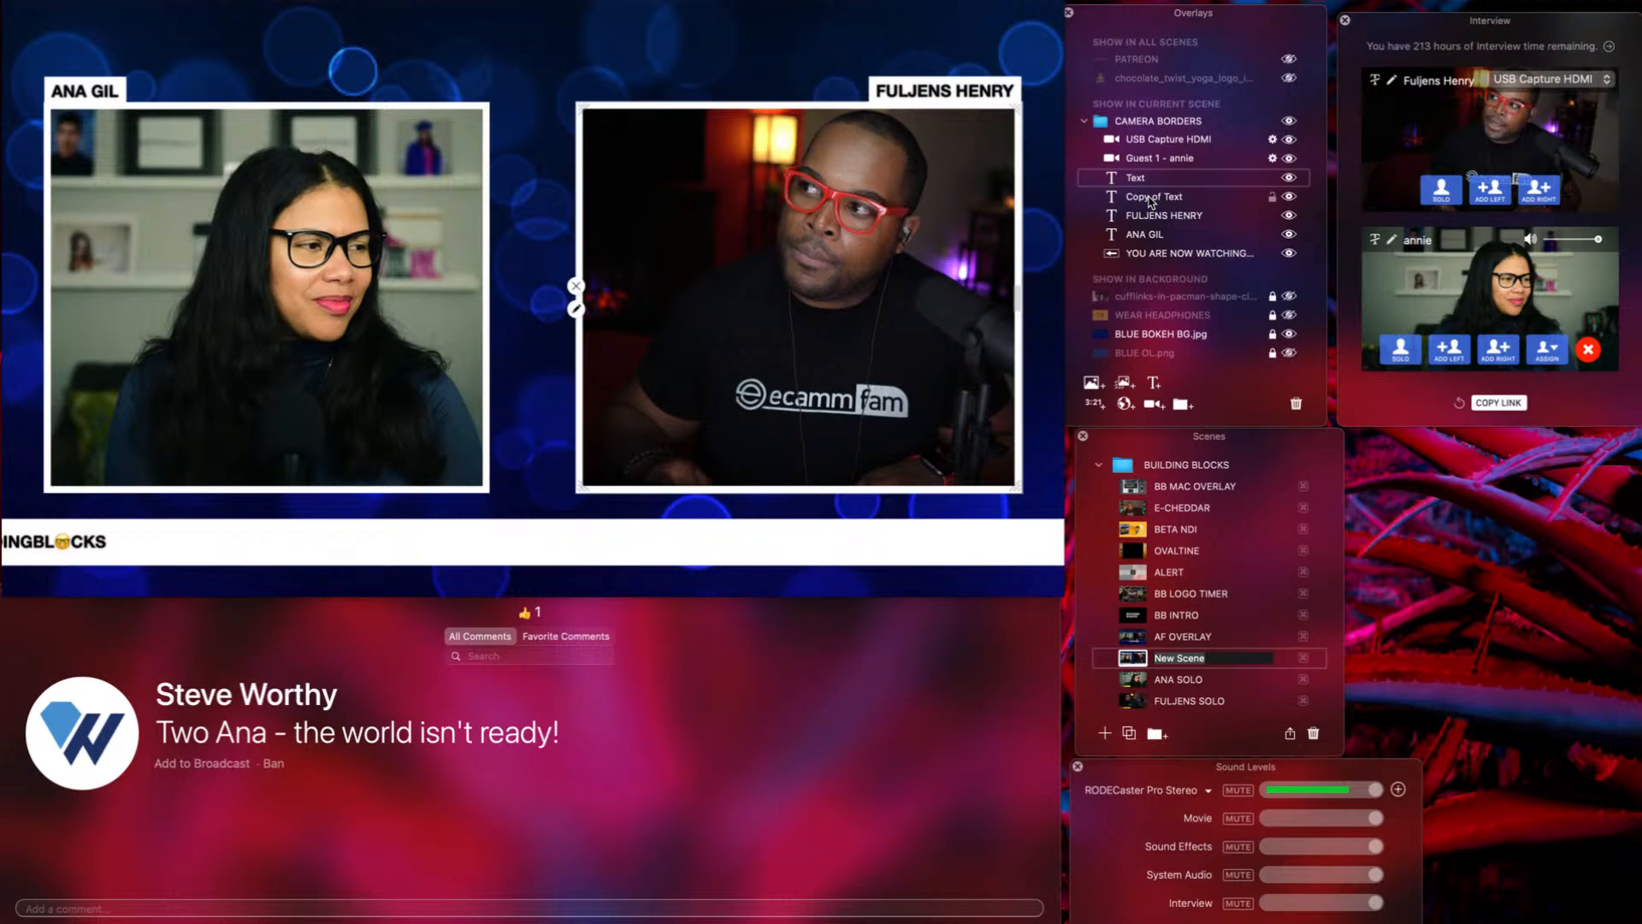
double_click(1151, 203)
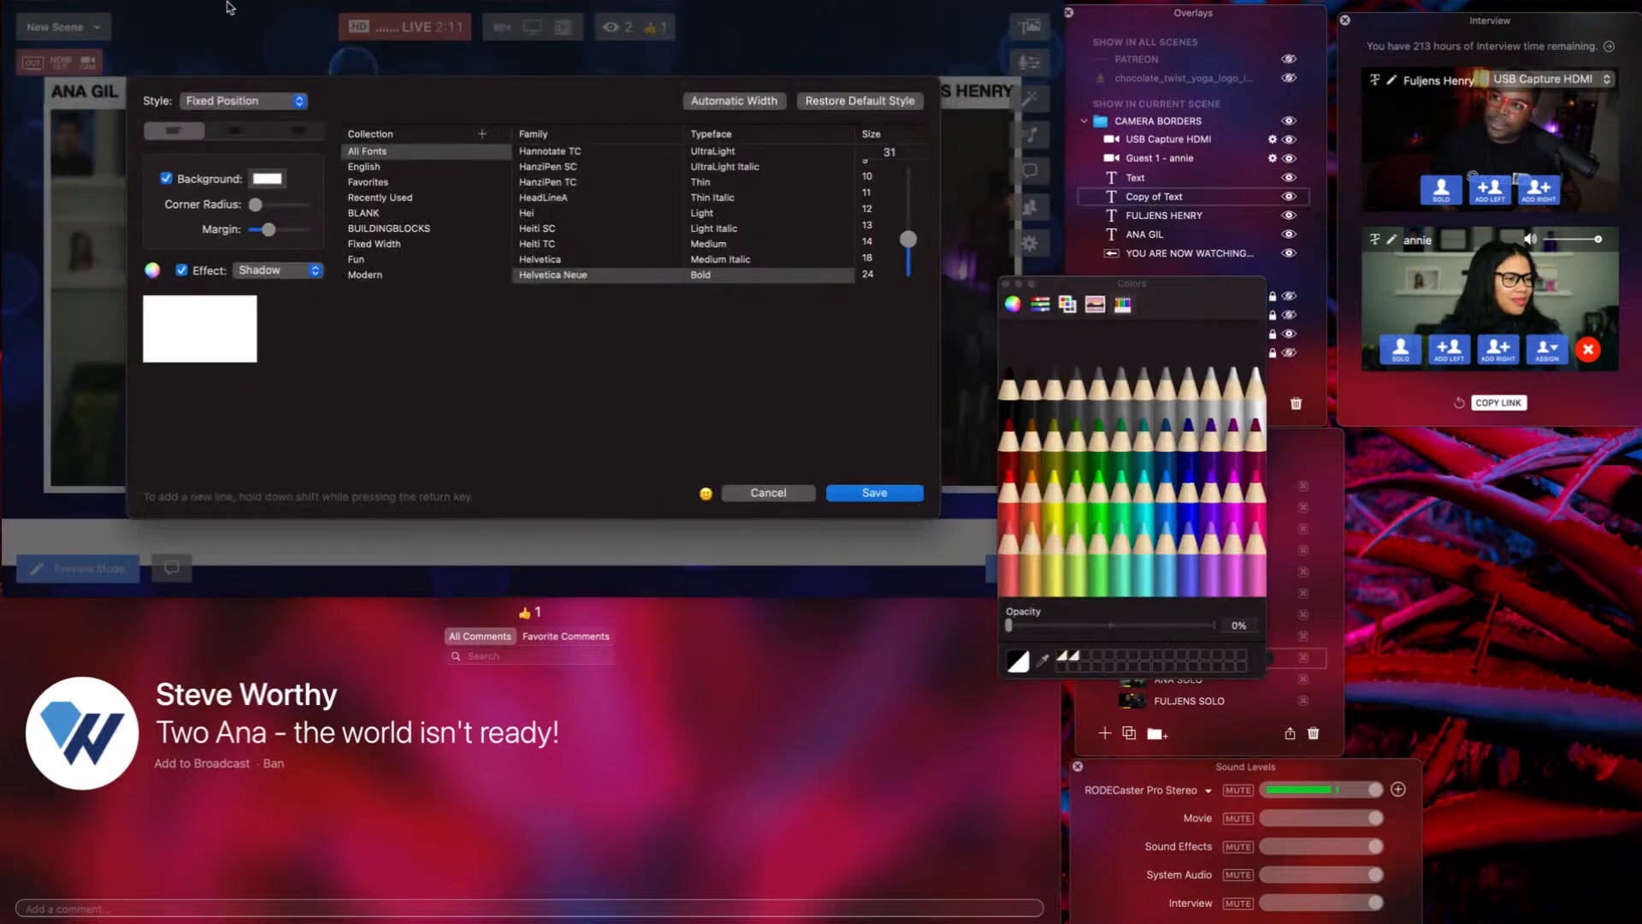
left_click(216, 102)
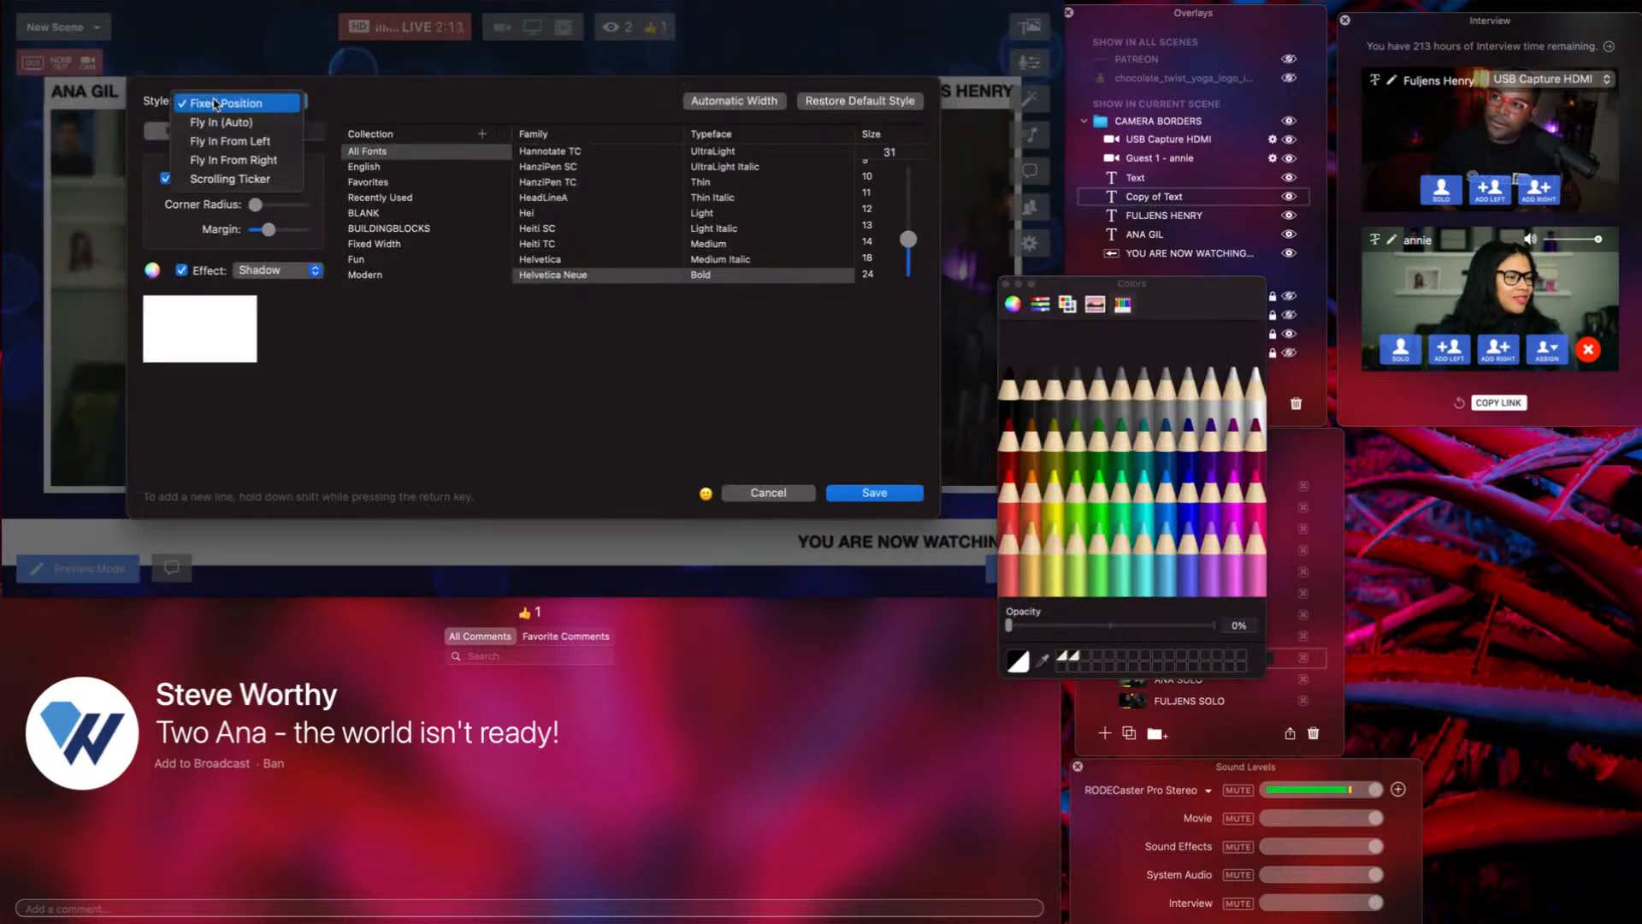
left_click(228, 146)
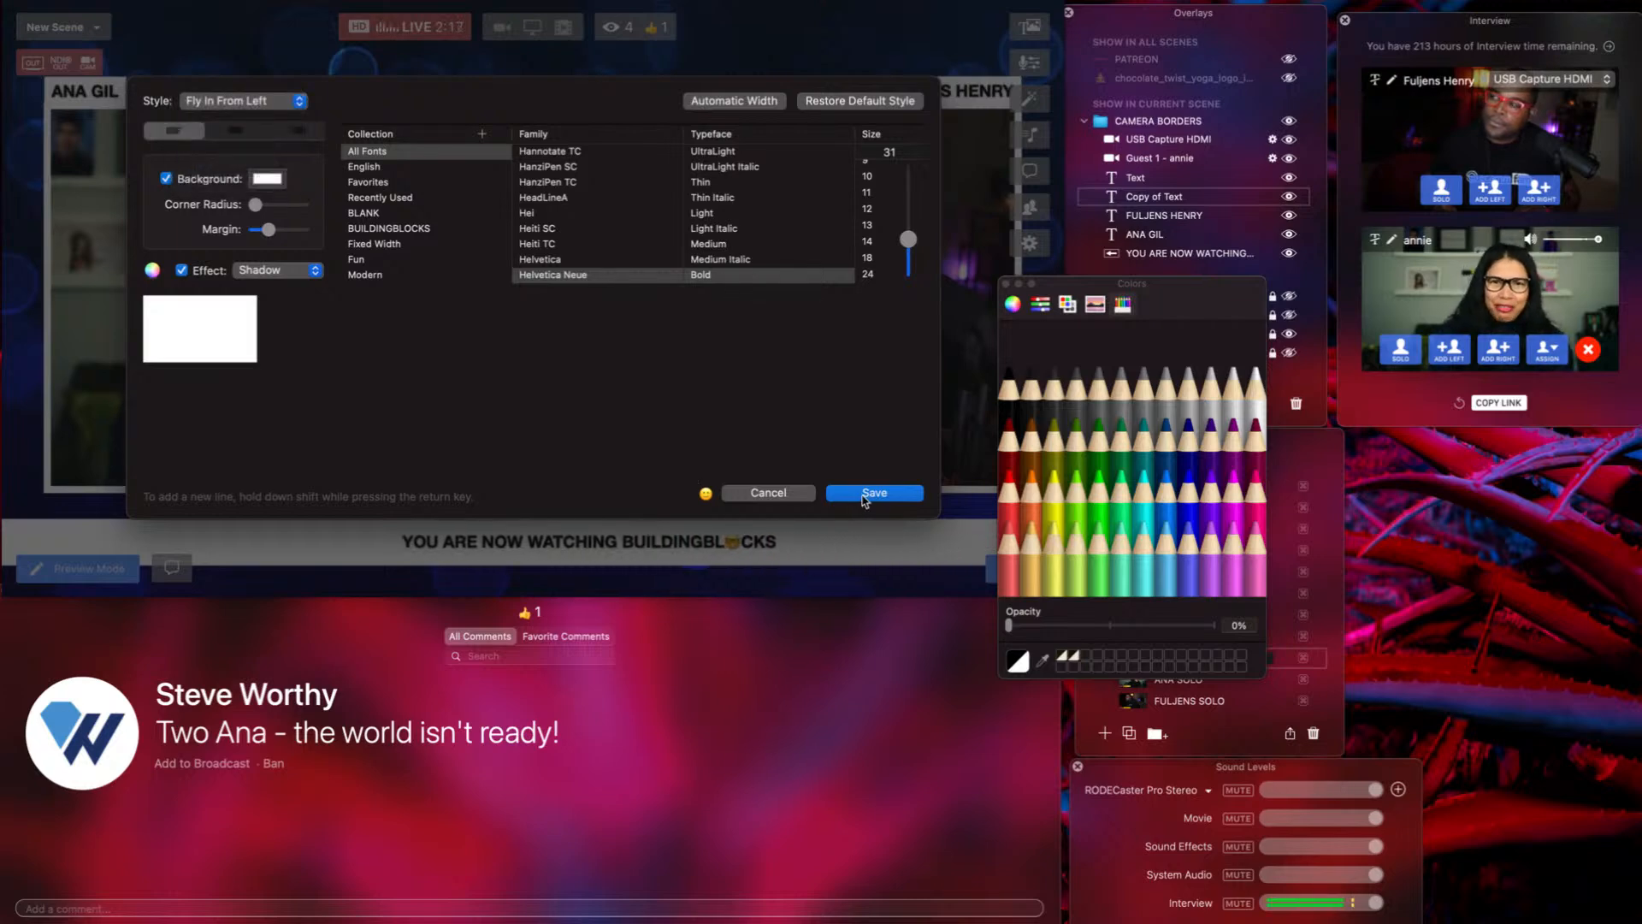
left_click(864, 496)
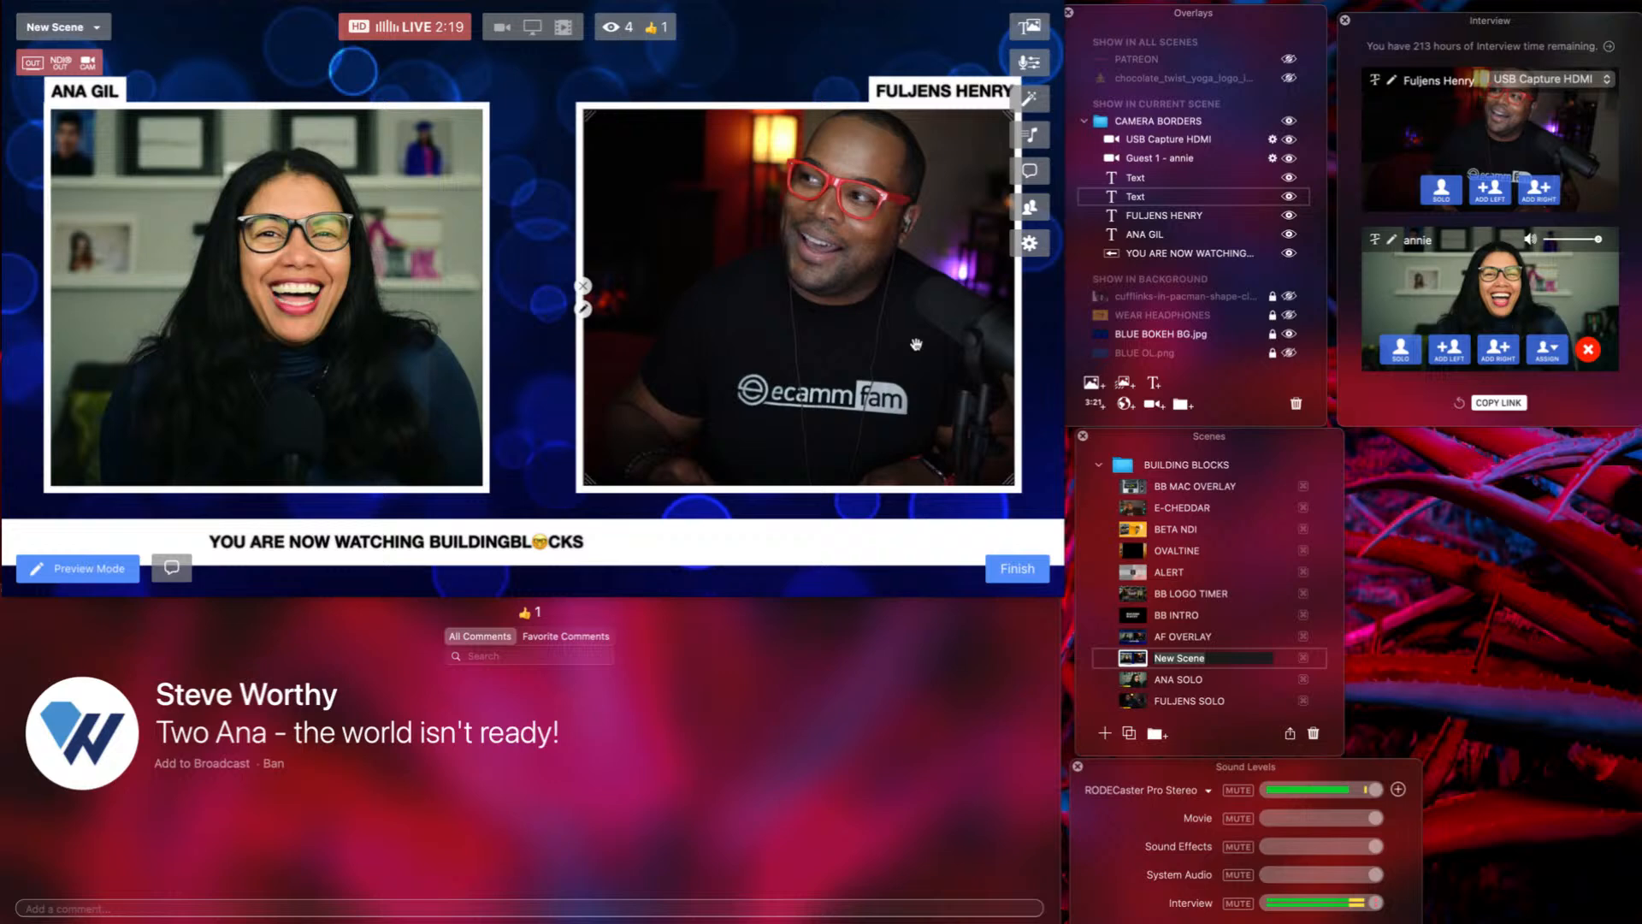
double_click(1143, 216)
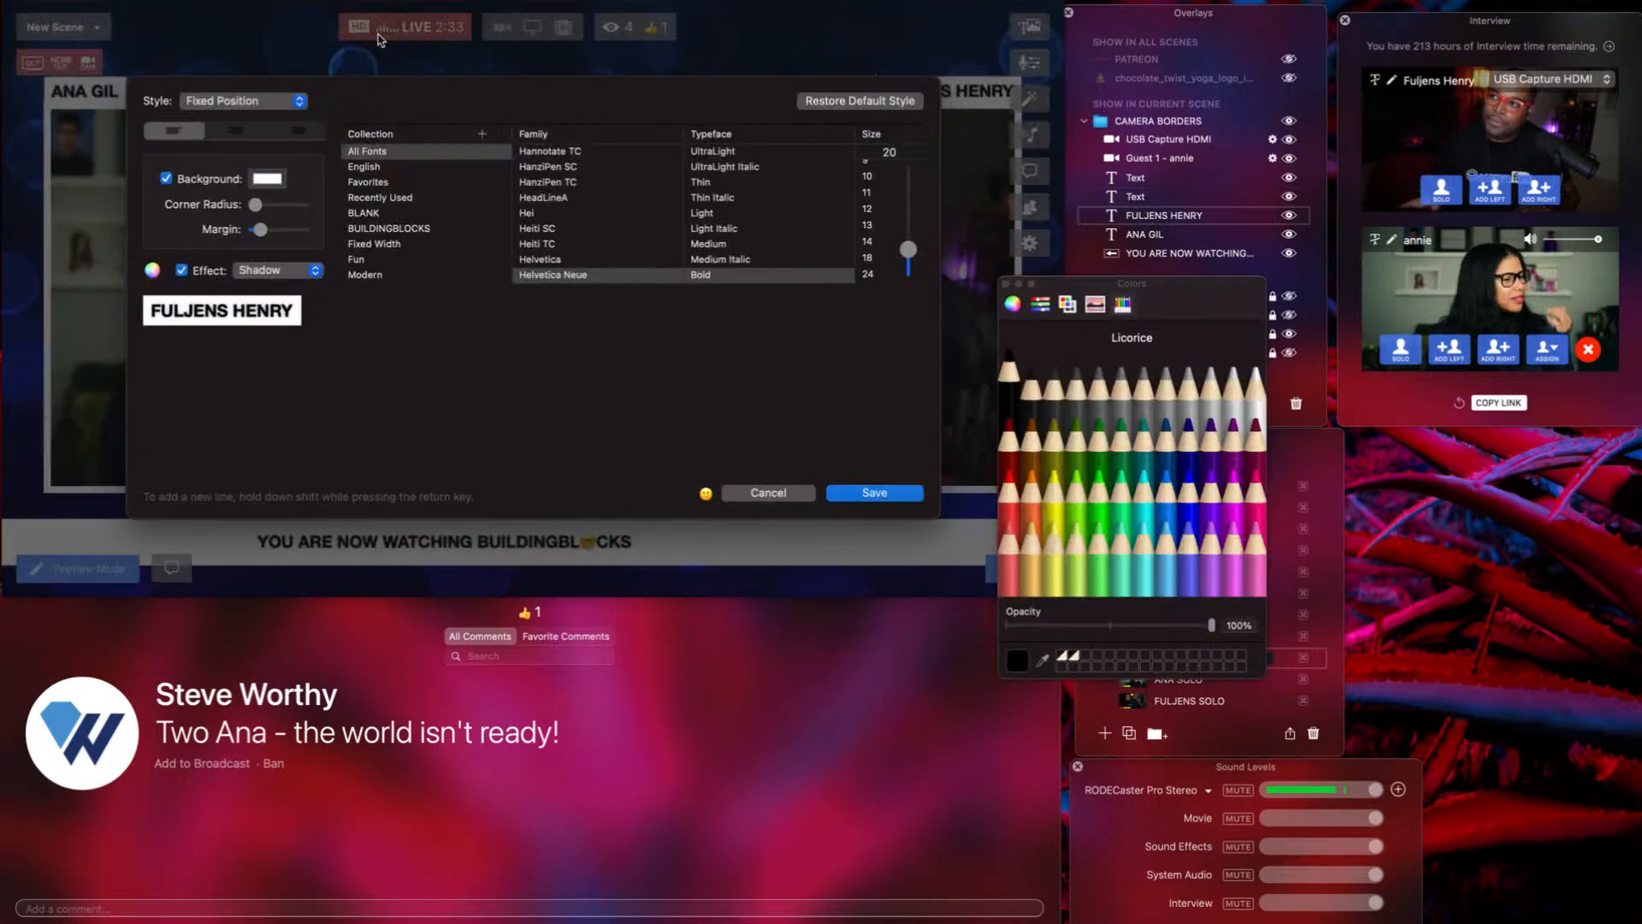
left_click(277, 102)
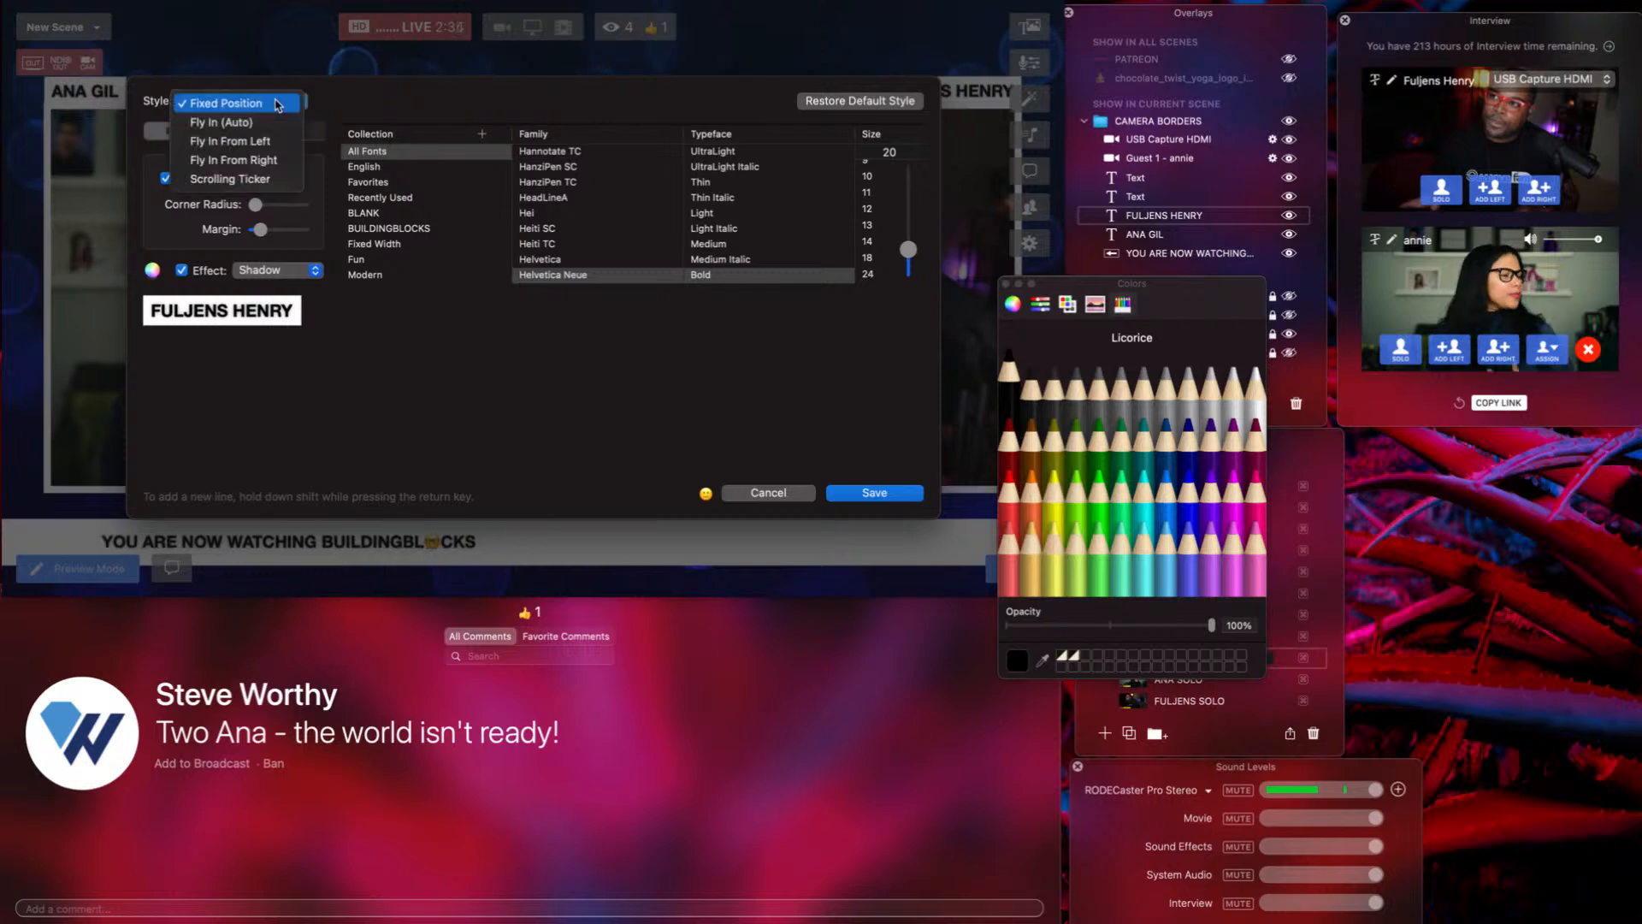
left_click(249, 142)
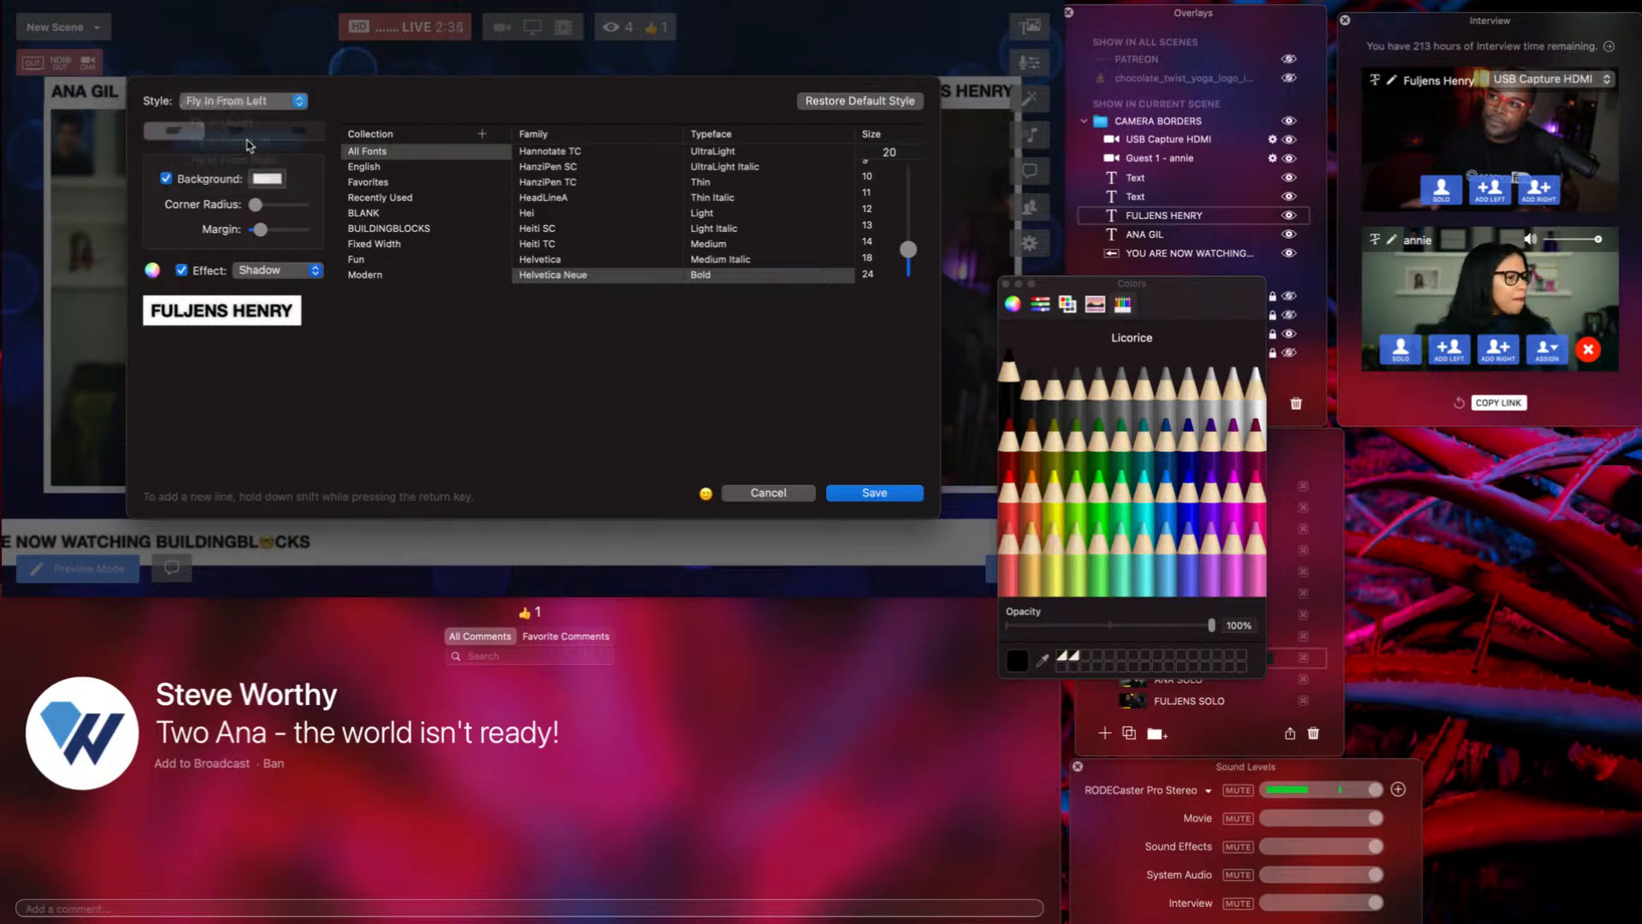
left_click(867, 494)
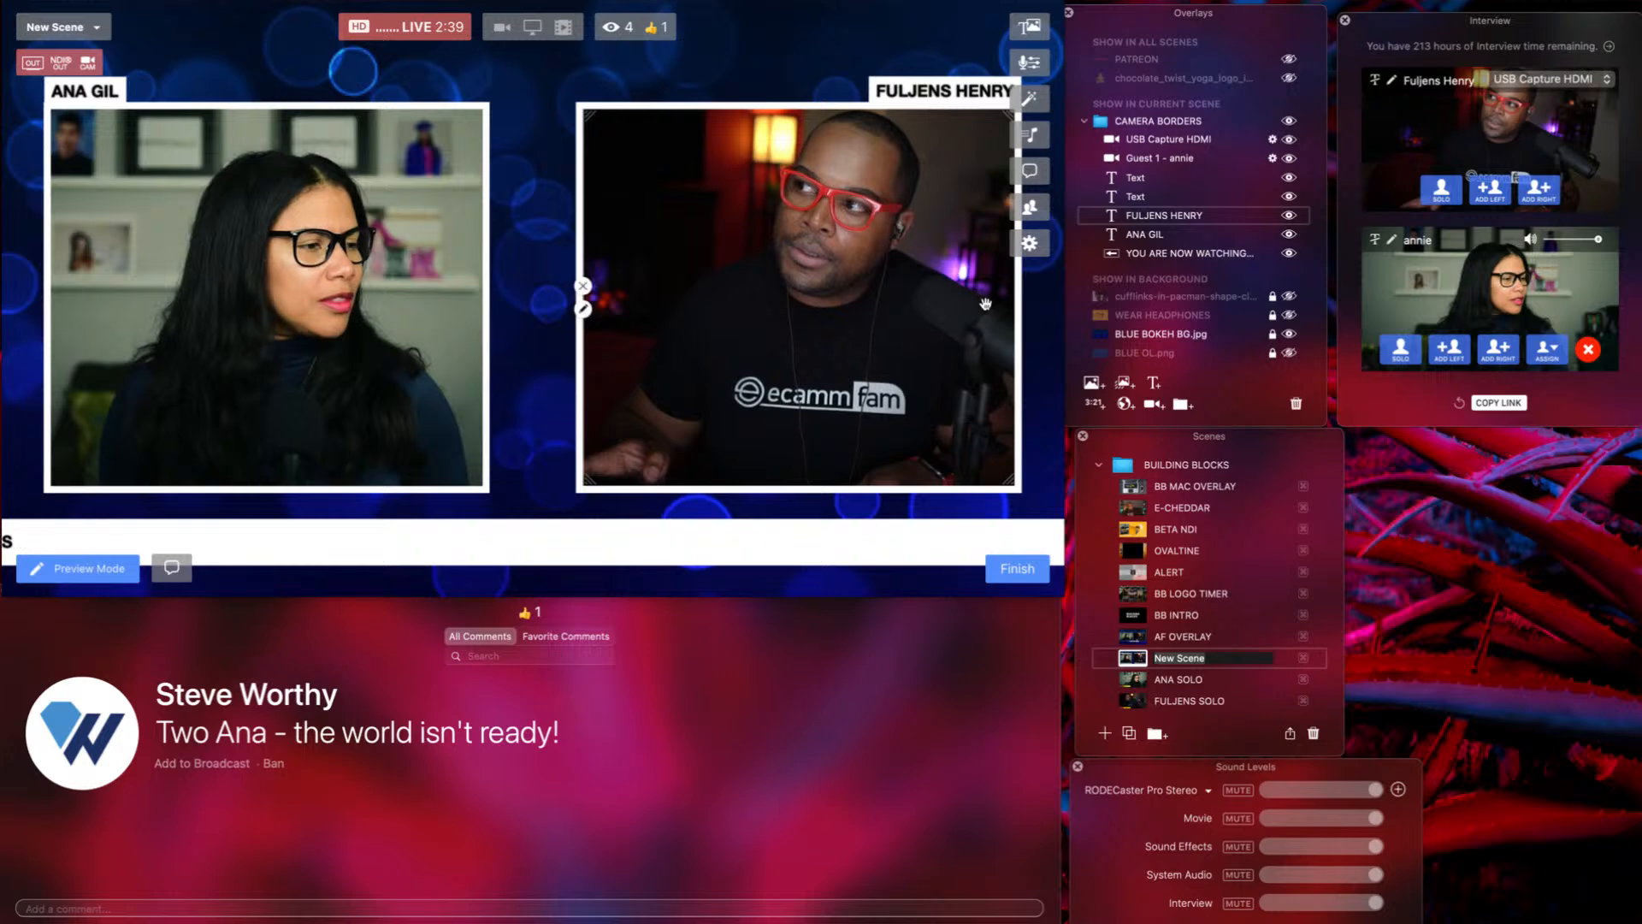
double_click(1146, 236)
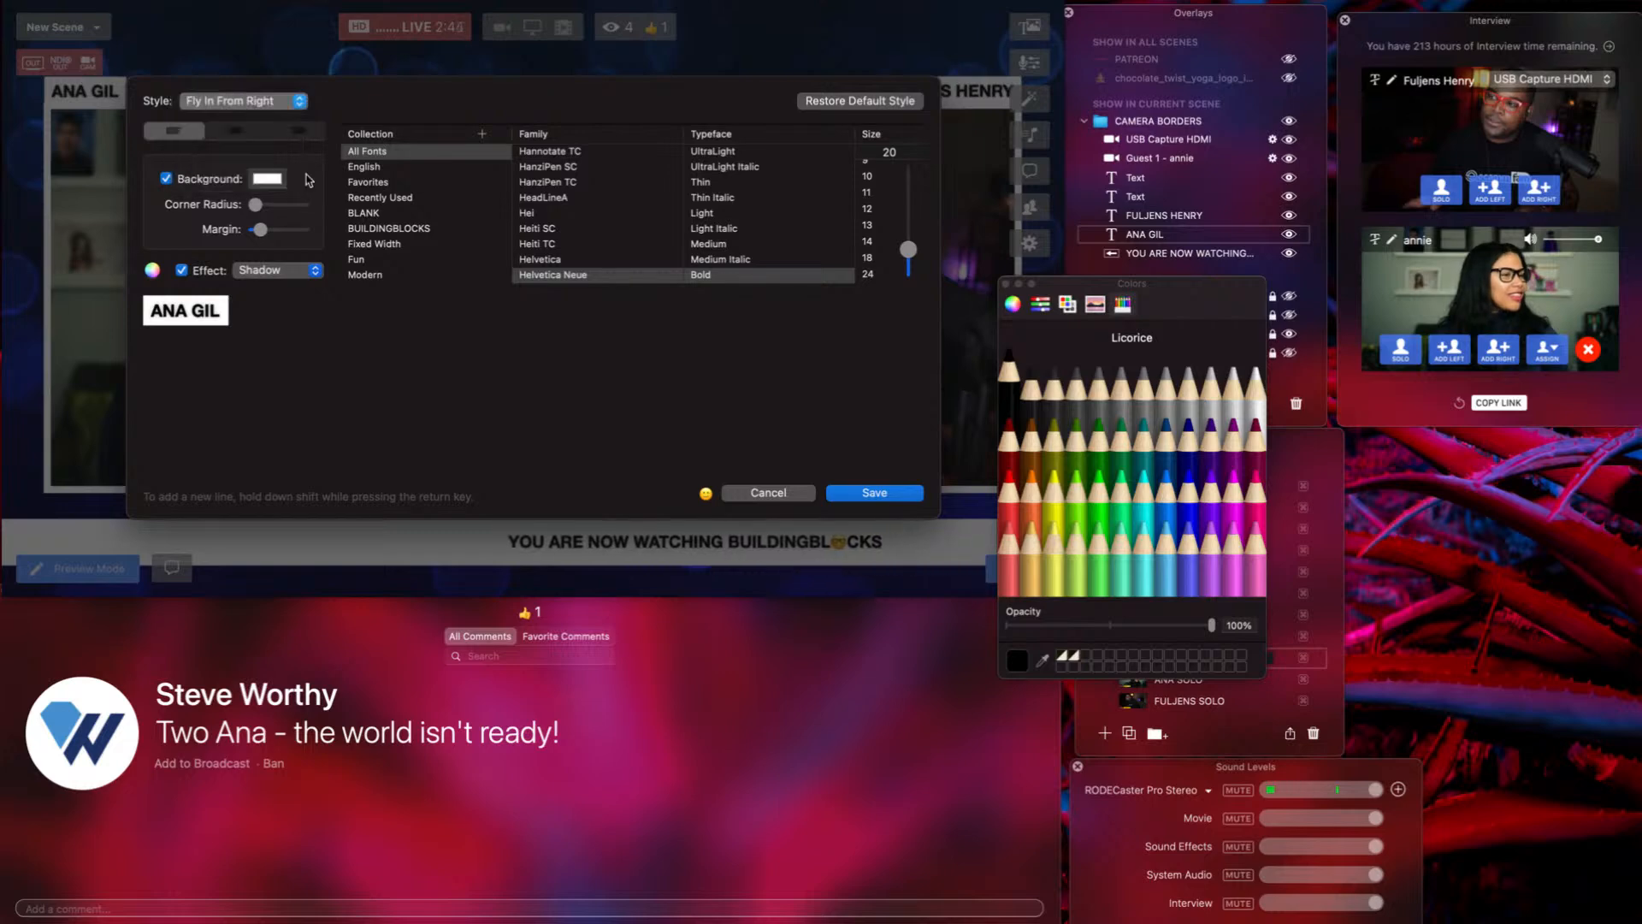
left_click(866, 495)
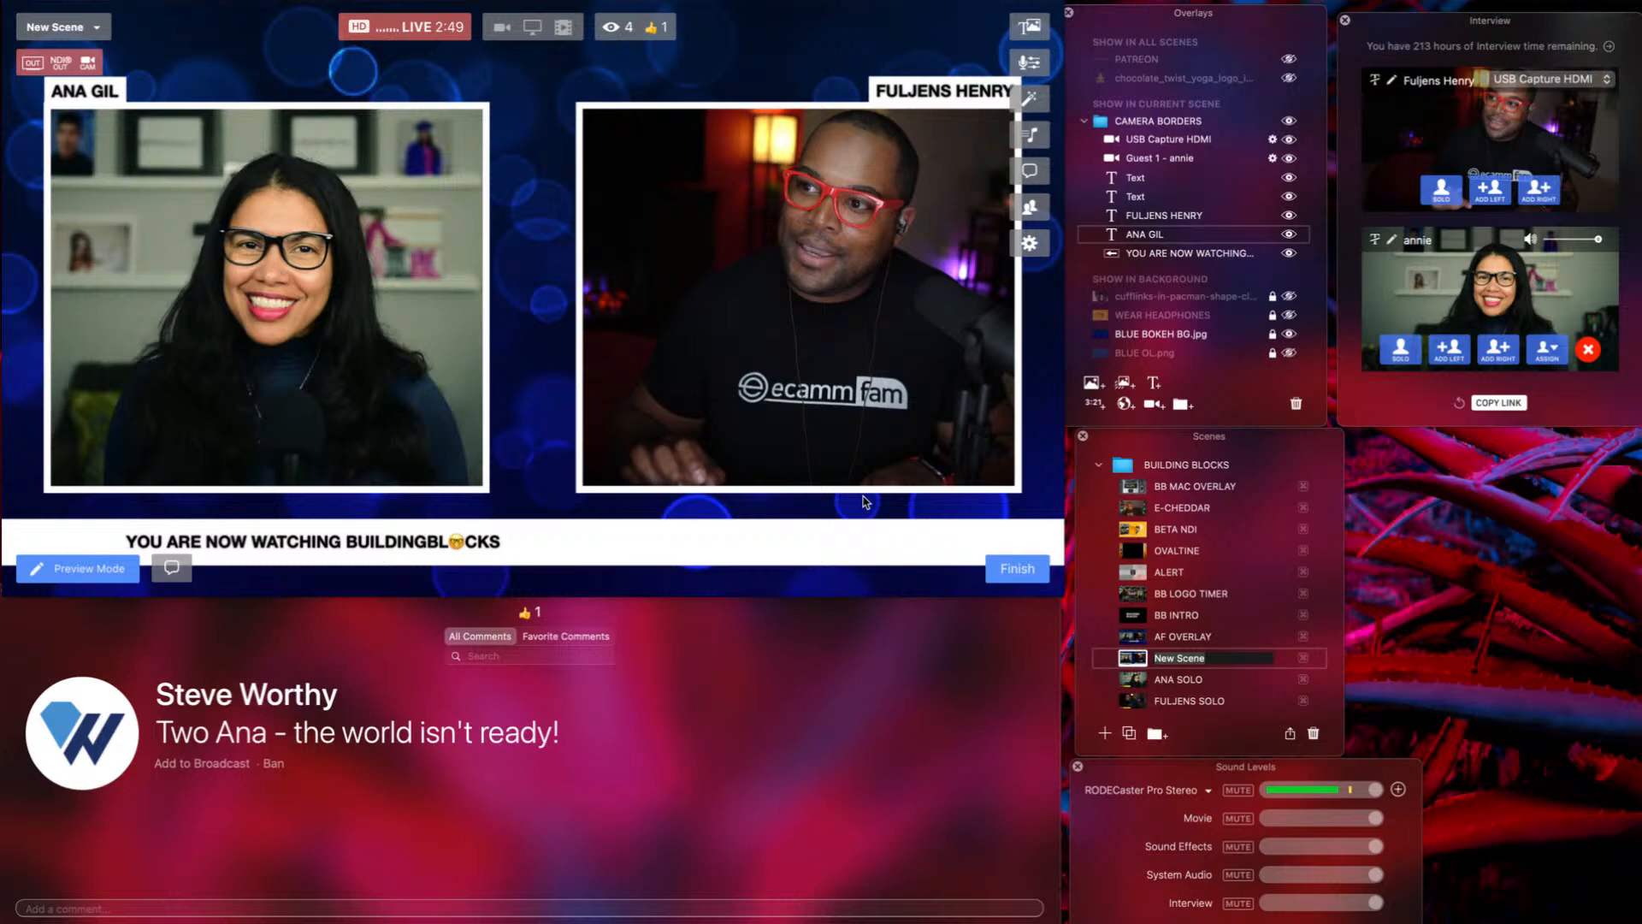
Collapse the CAMERA BORDERS folder in the Overlays panel.
left_click(1085, 121)
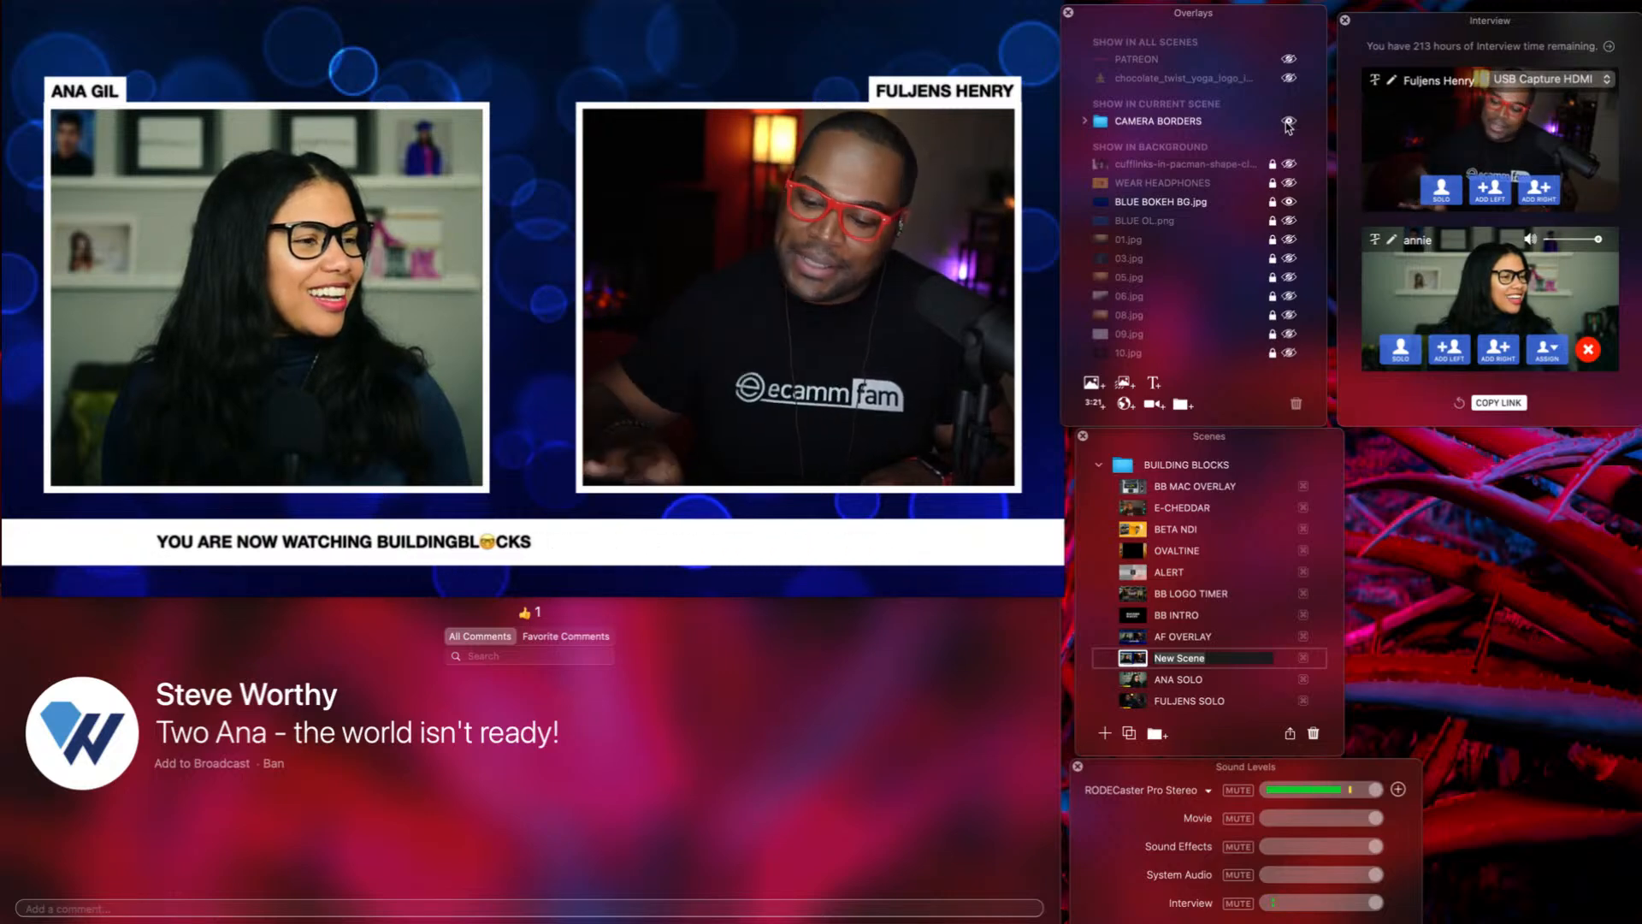
mouse_move(678, 210)
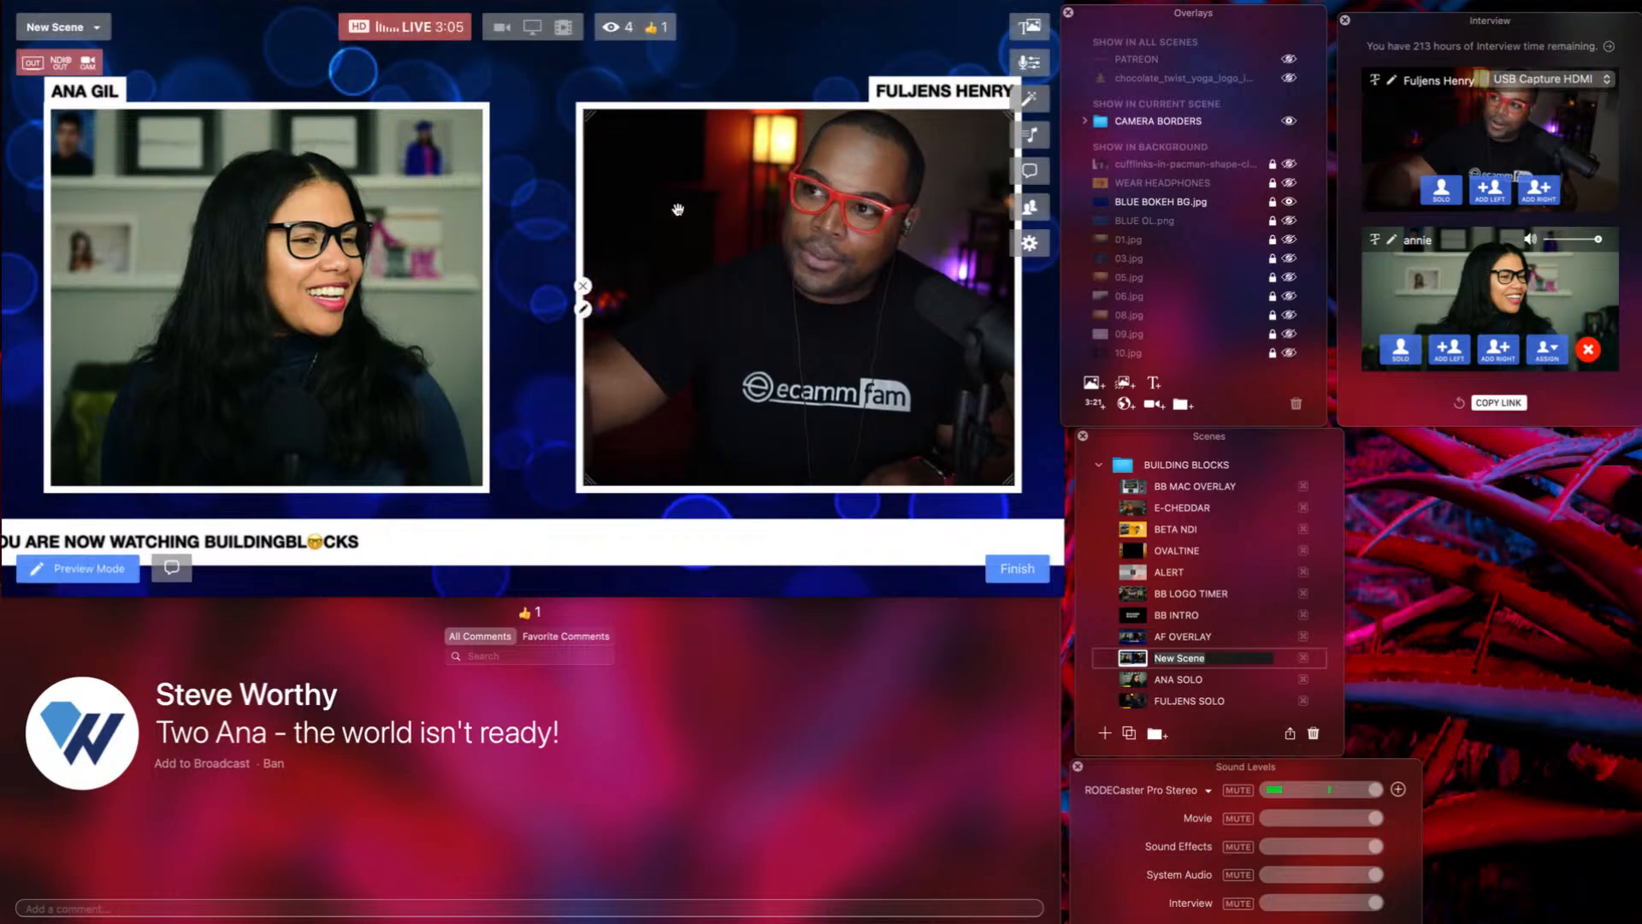